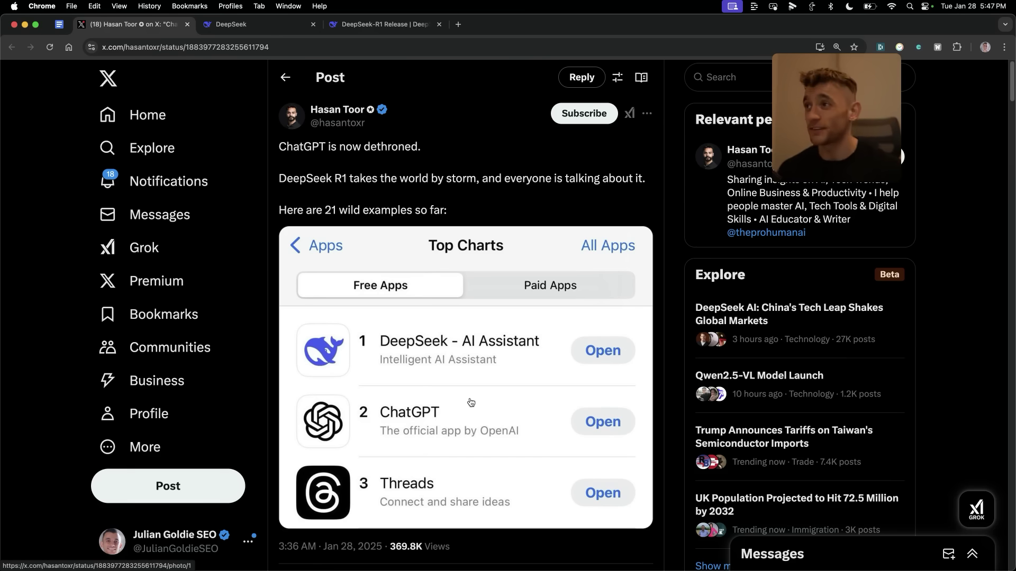
- Switch from the X post about DeepSeek's app-chart lead to the DeepSeek chat tab
click(267, 29)
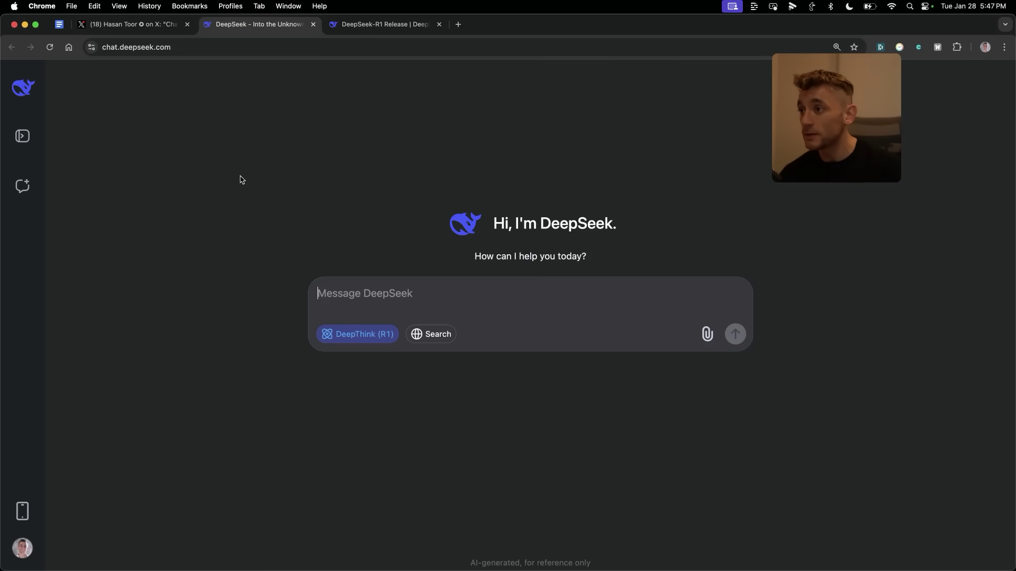
- Open the DeepSeek-R1 Release announcement in DeepSeek's API Docs
click(288, 231)
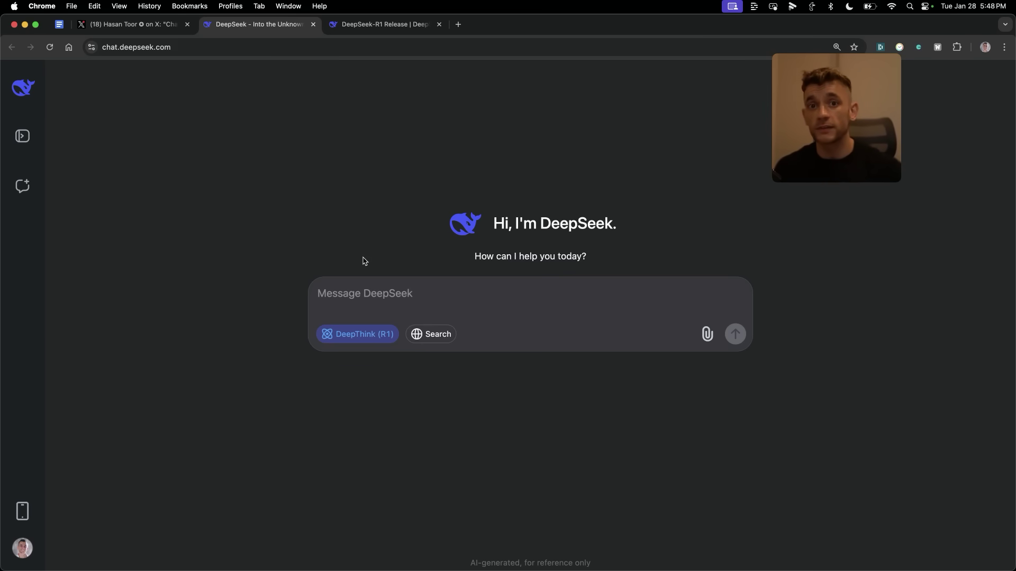
click(379, 30)
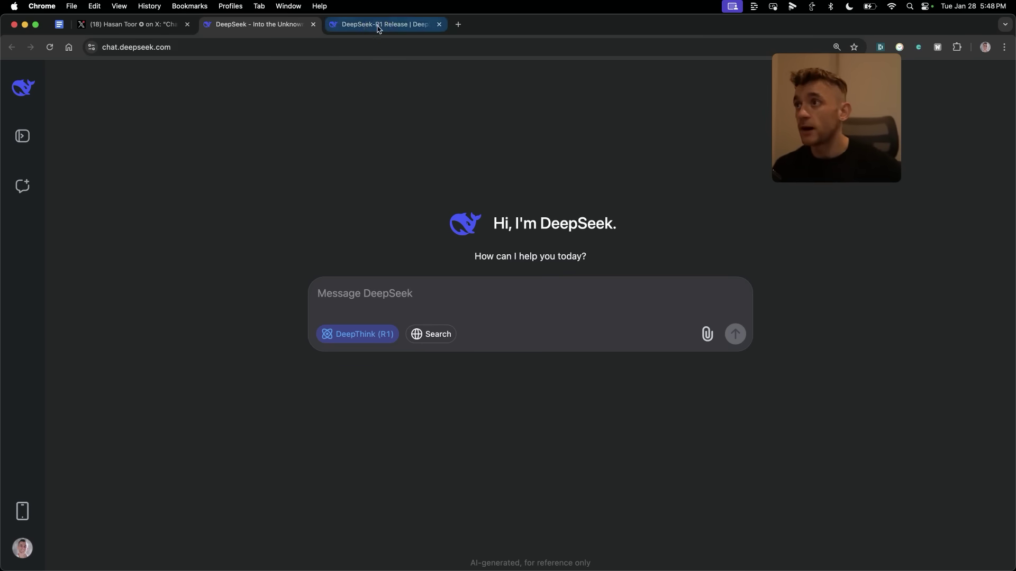
- Zoom in on the R1 vs OpenAI o1 benchmark chart, then close the release page
scroll(607, 332, down, 6)
key(super+equal)
key(super+equal)
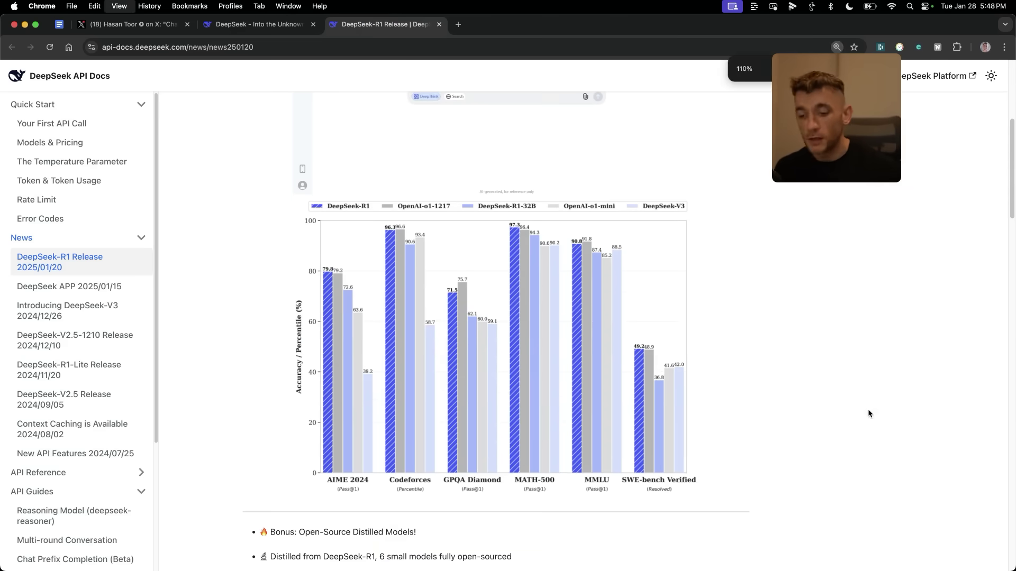
scroll(782, 278, down, 2)
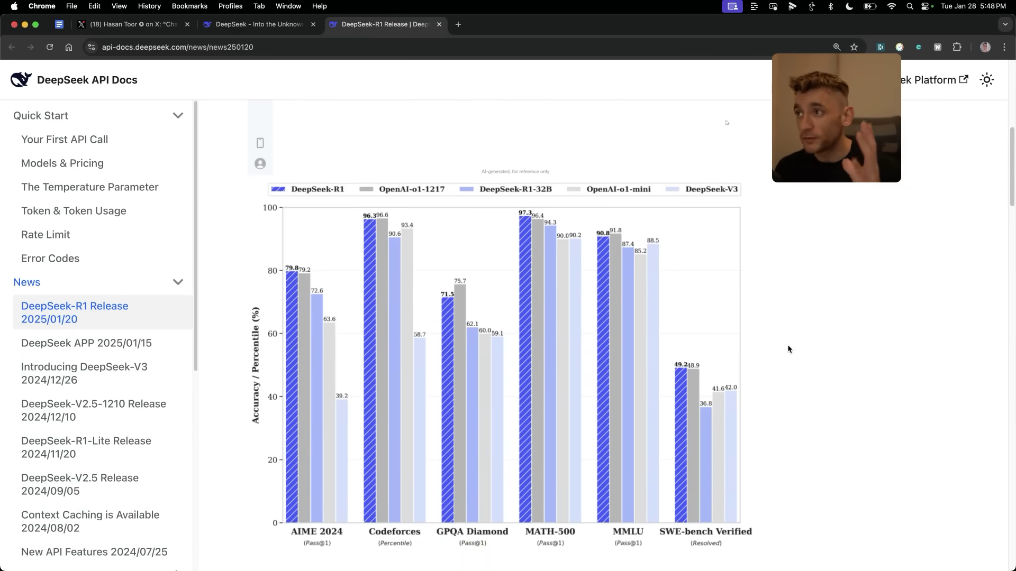
drag(804, 130, 876, 181)
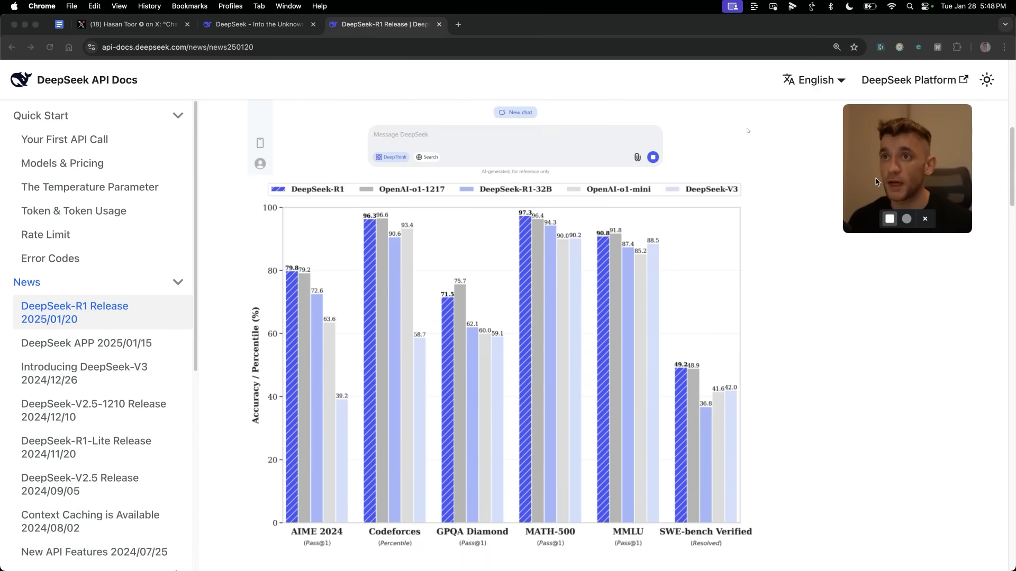
click(797, 313)
scroll(797, 313, down, 2)
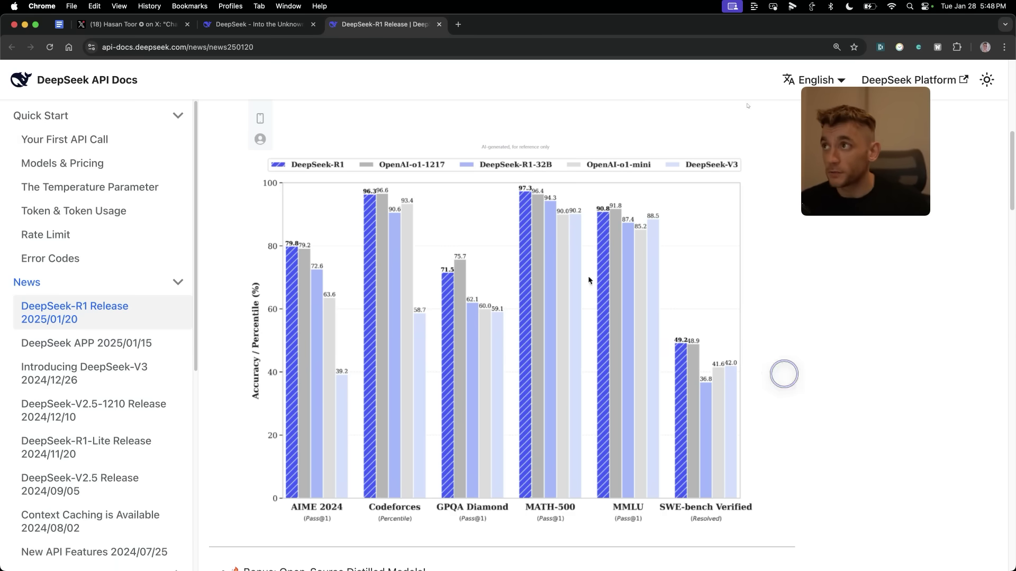
click(262, 24)
middle_click(345, 24)
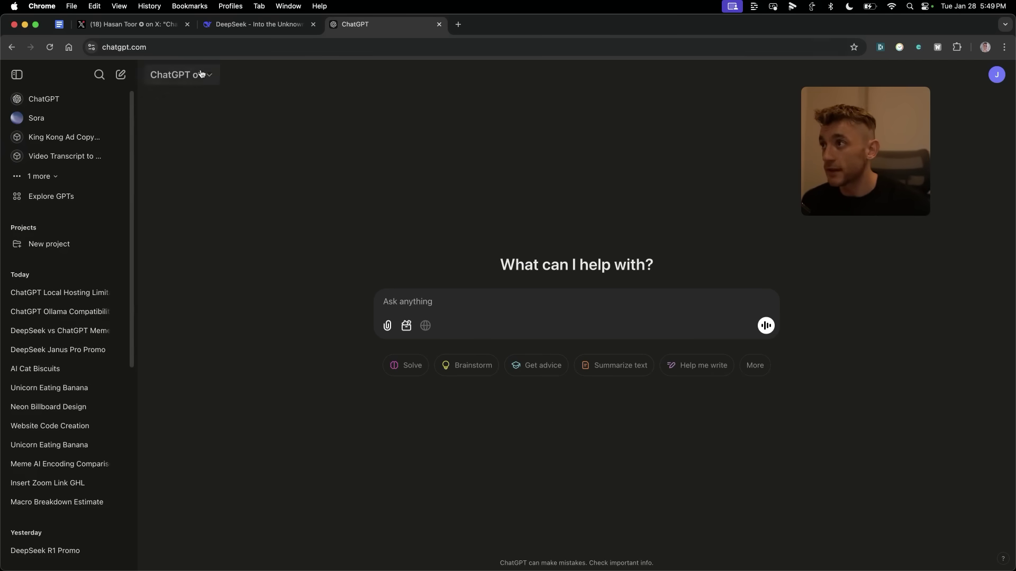
- Select the full Prompt 1 SEO-article text in the Google Docs prompt document
click(274, 33)
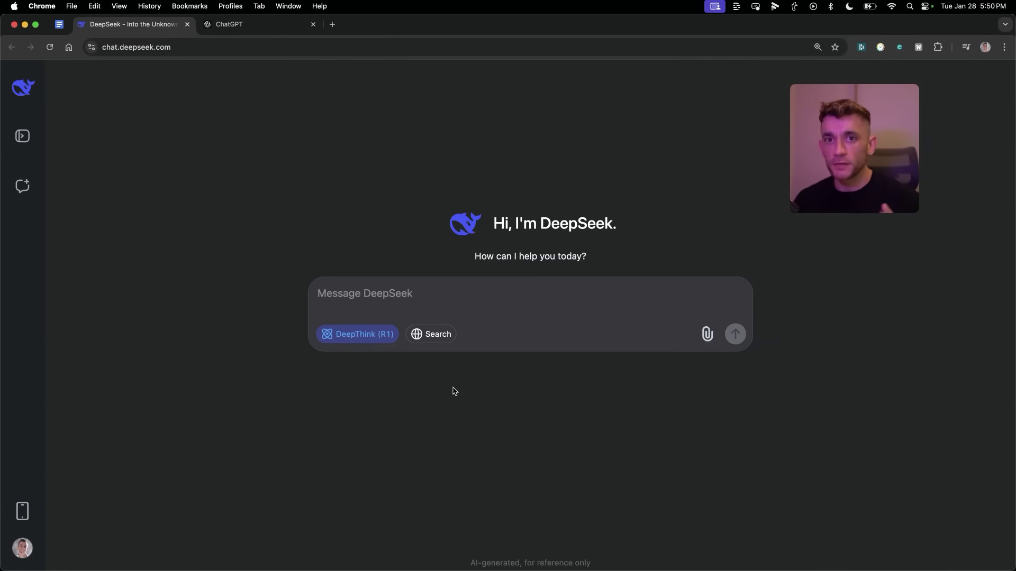
click(59, 25)
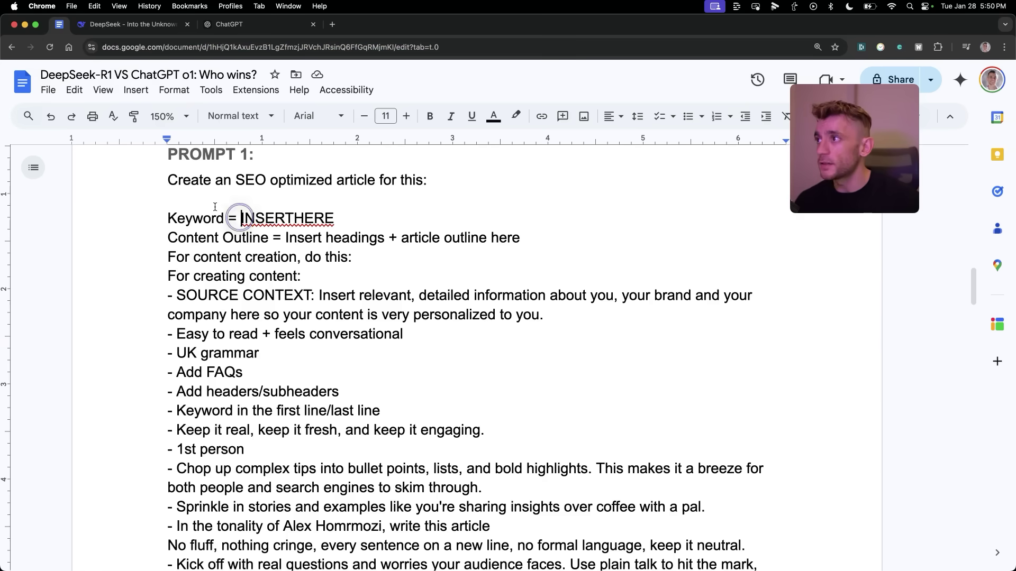
scroll(414, 387, down, 3)
scroll(414, 387, down, 1)
shift+click(418, 502)
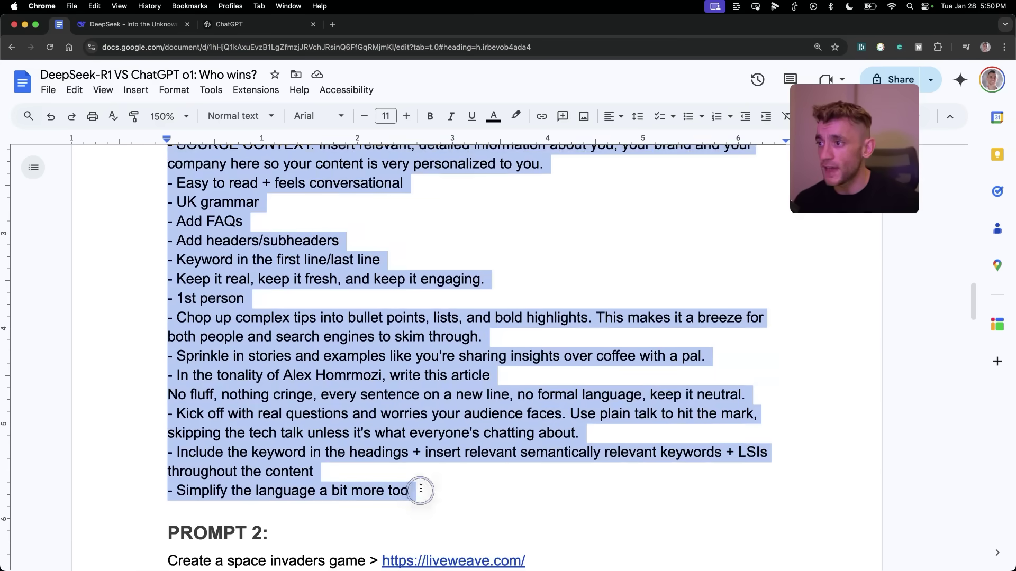
scroll(392, 392, up, 5)
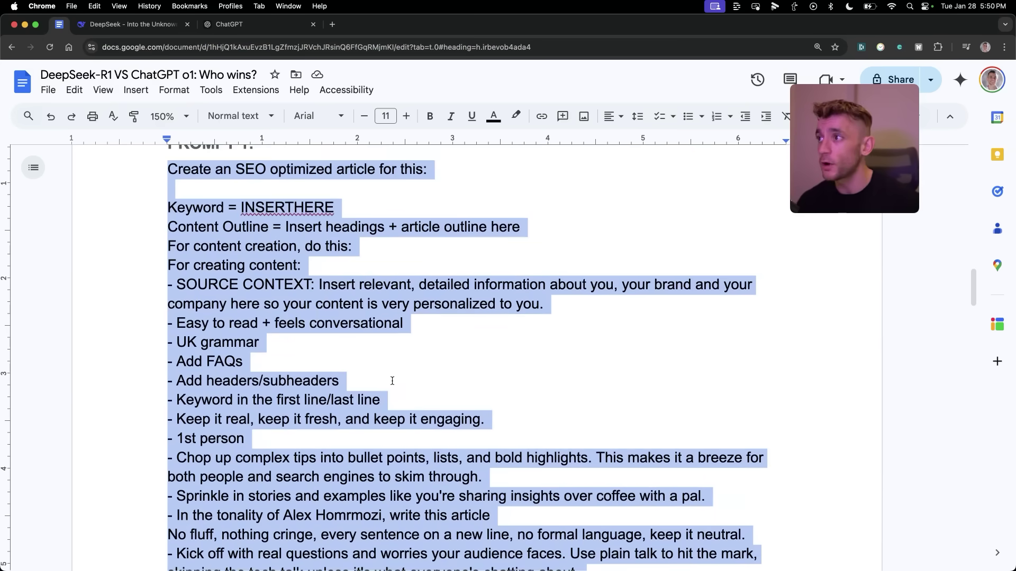
key(ctrl+Tab)
- Paste the prompt into DeepSeek and replace INSERTHERE with the keyword 'What is SEO?'
key(super+v)
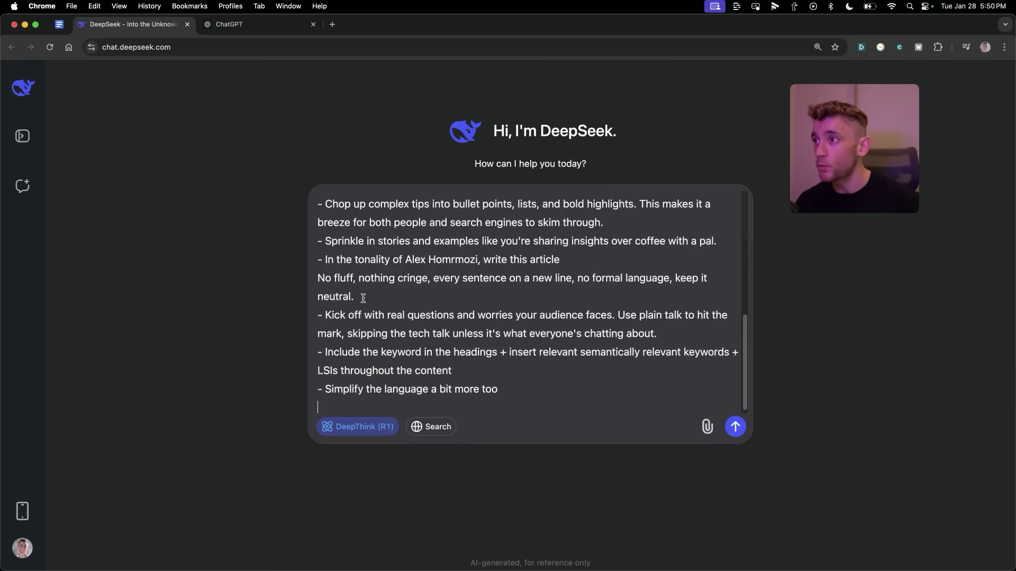
scroll(363, 298, up, 5)
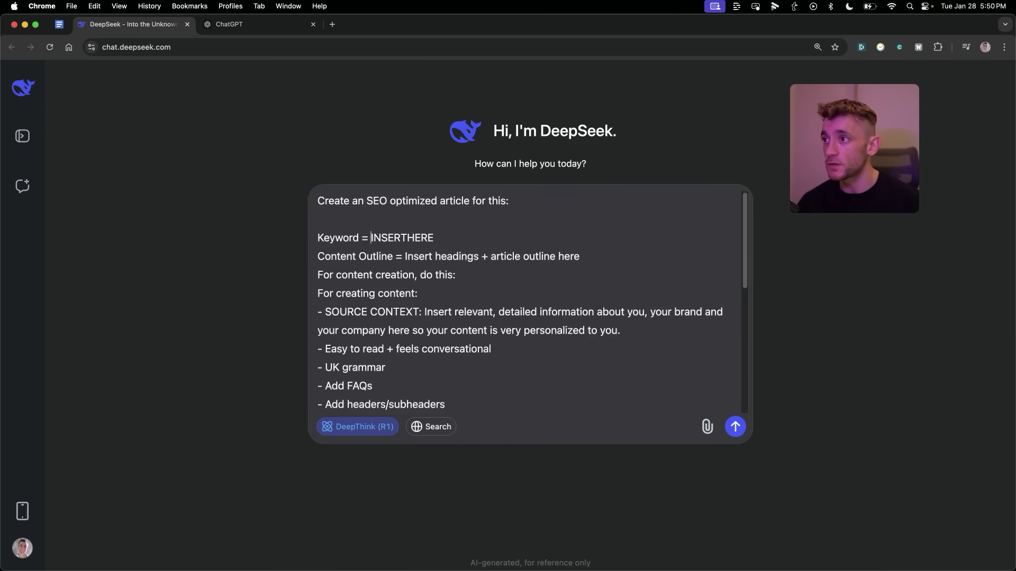
double_click(372, 237)
text(What is SEO?)
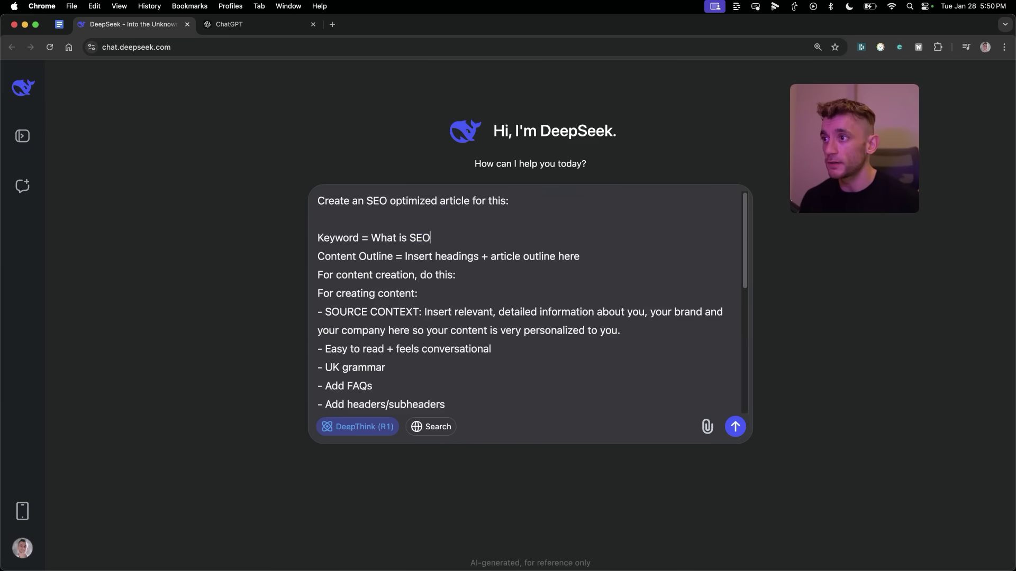
key(super+a)
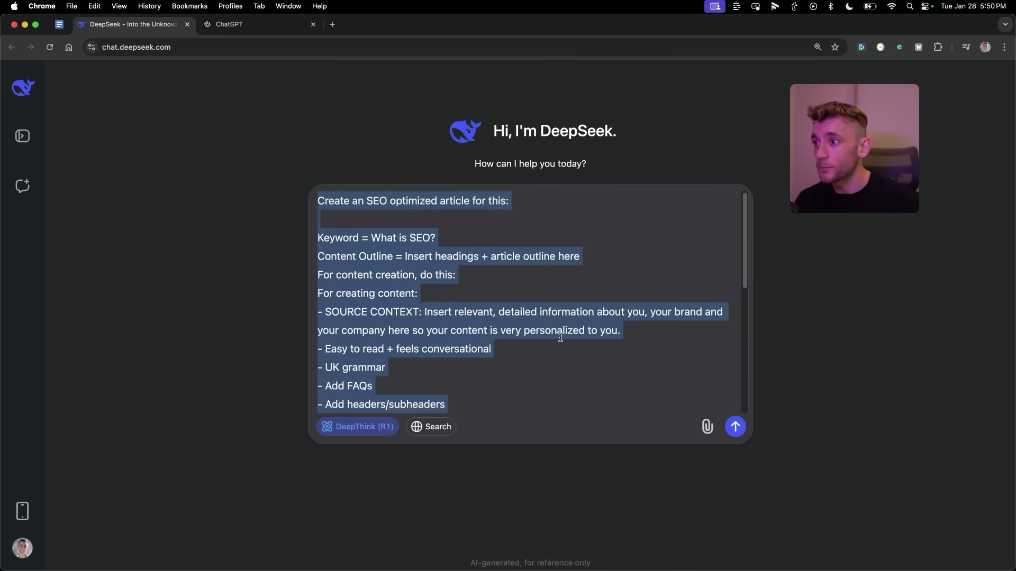
scroll(560, 338, down, 4)
scroll(531, 326, up, 4)
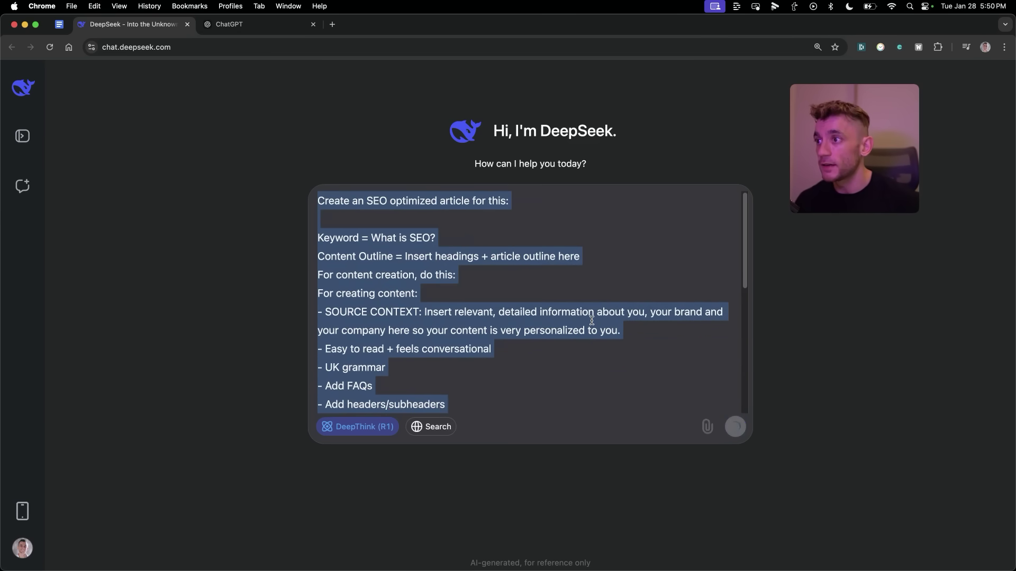
- Paste the edited 'What is SEO?' prompt into ChatGPT o1 and send it
key(ctrl+Tab)
key(super+v)
key(Return)
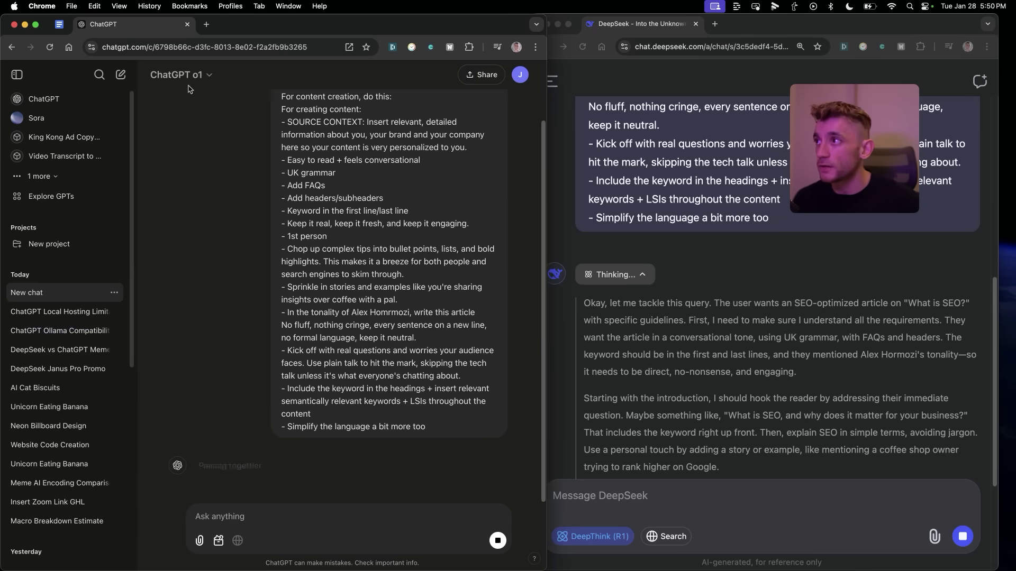
- Follow both 'What is SEO?' articles streaming in the side-by-side DeepSeek and ChatGPT windows
click(709, 322)
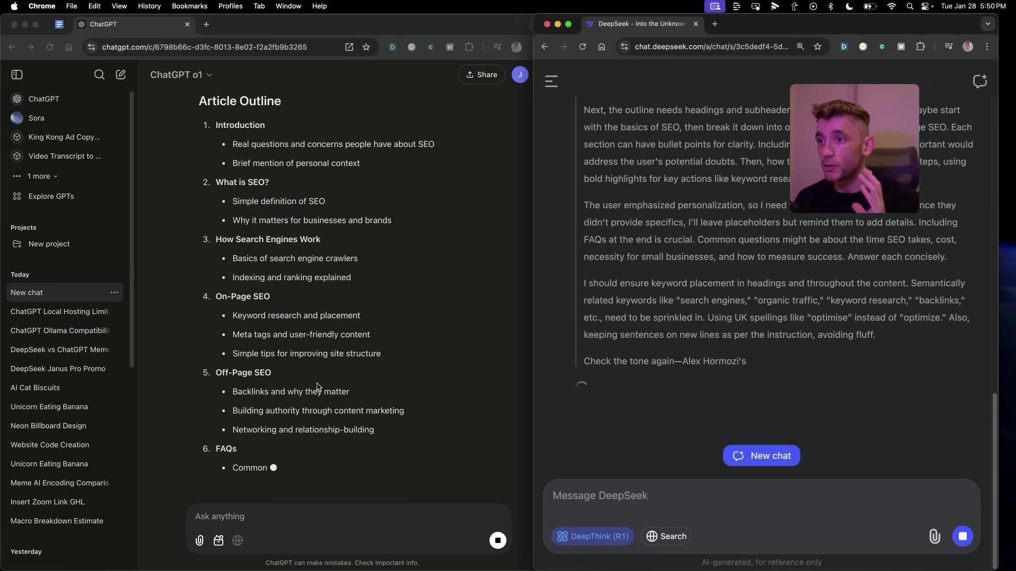
click(366, 422)
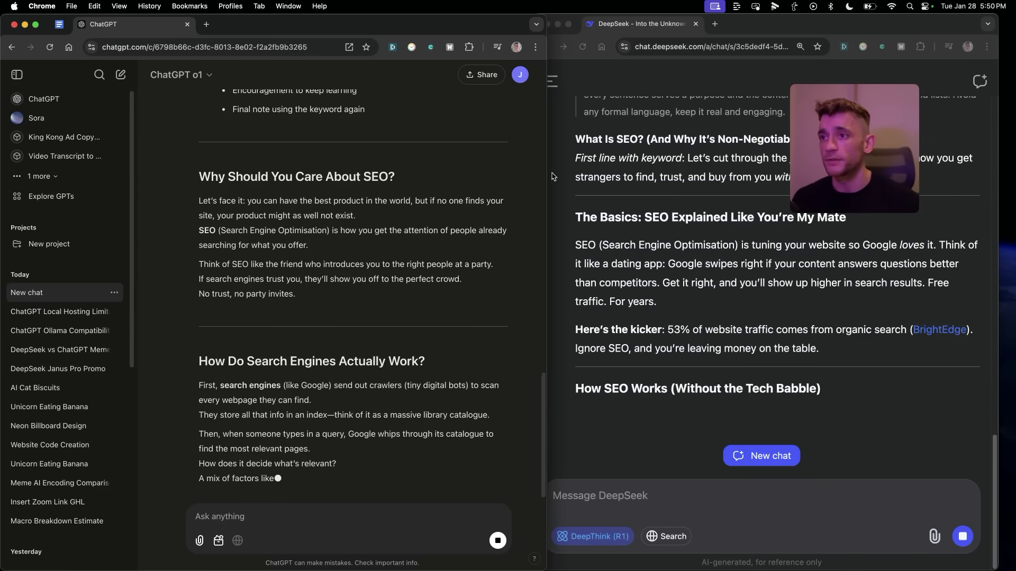
click(651, 196)
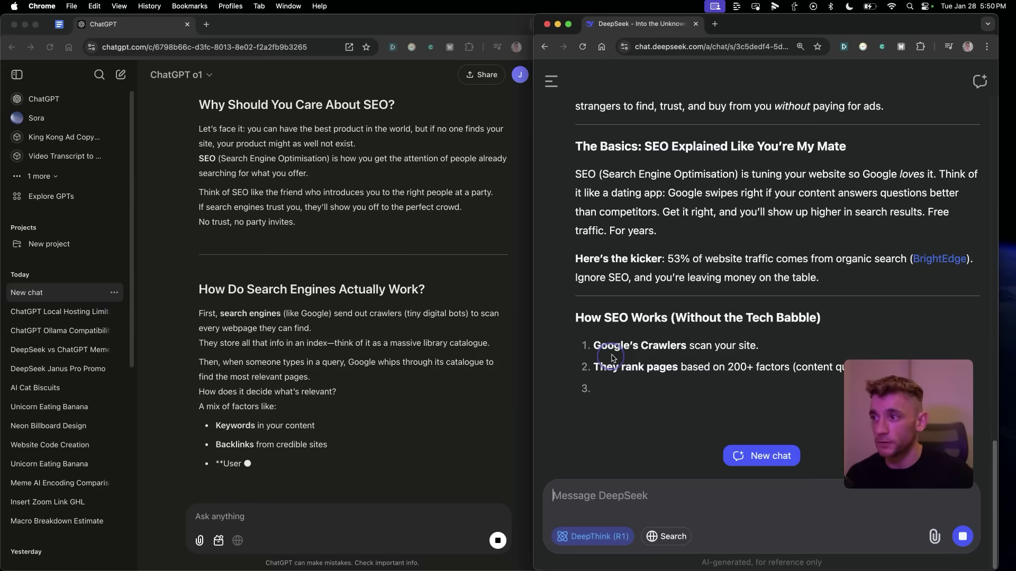
scroll(651, 196, up, 3)
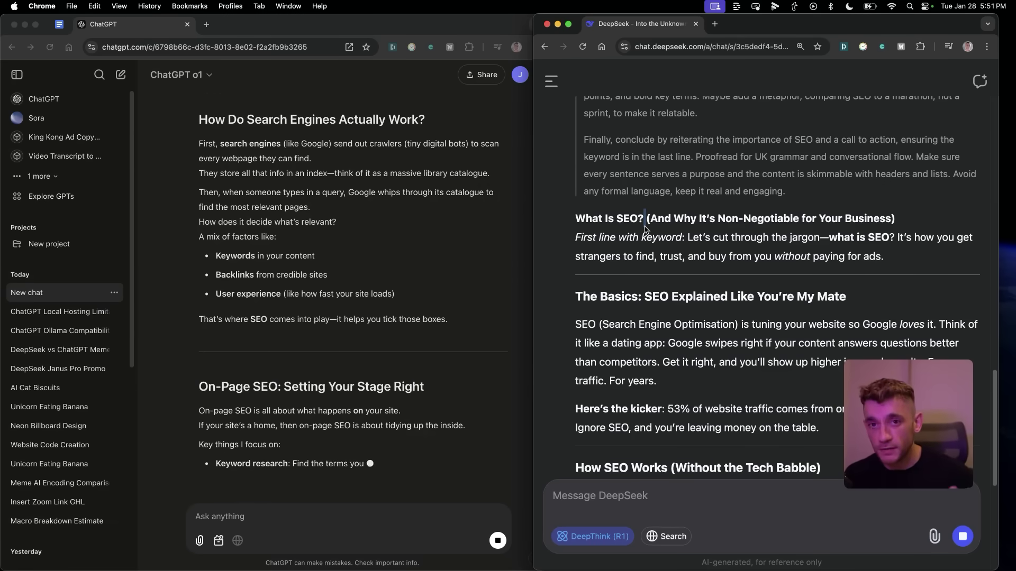
scroll(644, 228, down, 3)
scroll(286, 123, up, 5)
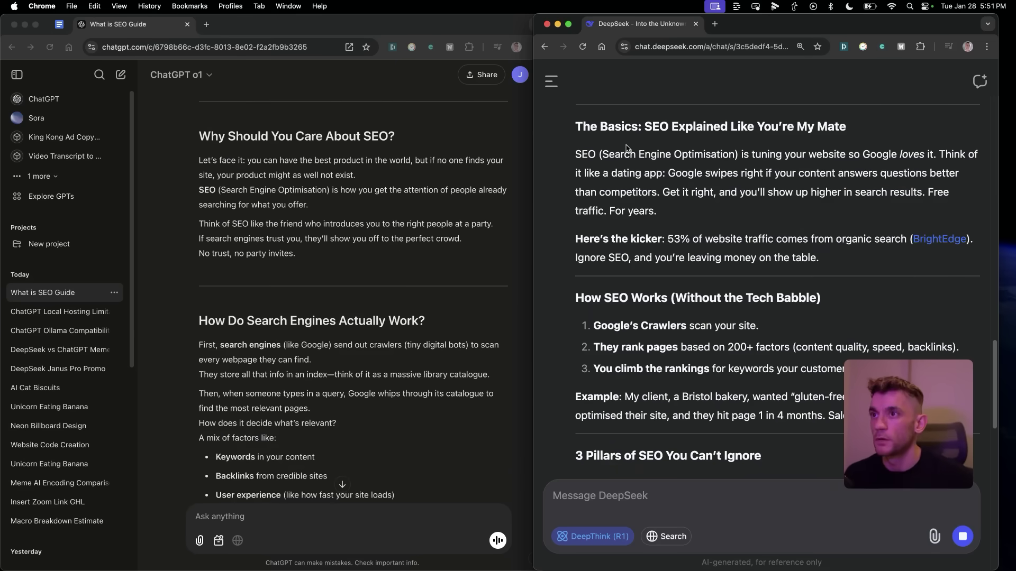
click(285, 124)
drag(214, 133, 403, 136)
click(249, 156)
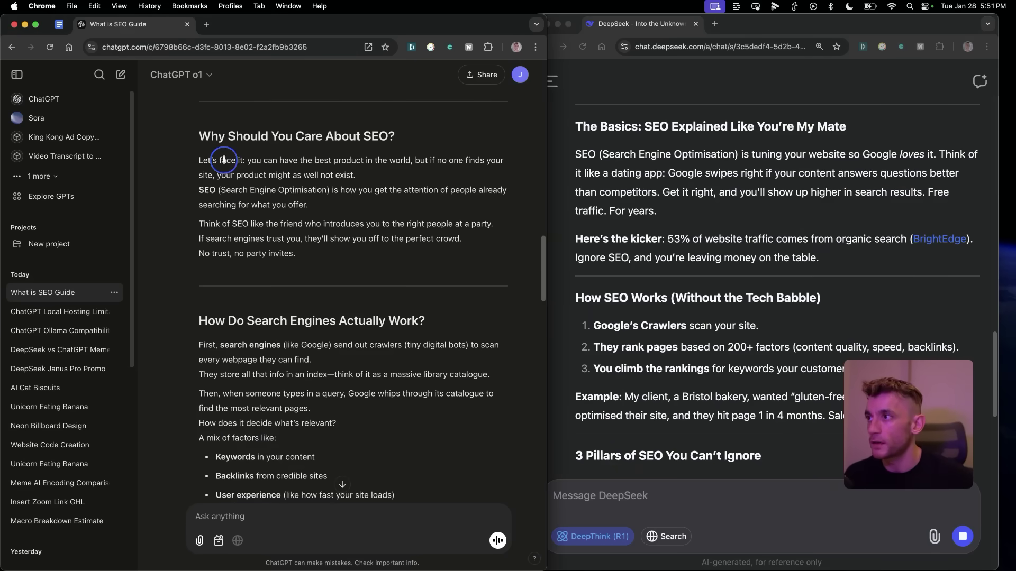
key(super+equal)
key(super+equal)
drag(460, 200, 262, 117)
click(215, 217)
click(225, 226)
drag(225, 226, 506, 250)
click(506, 251)
click(712, 182)
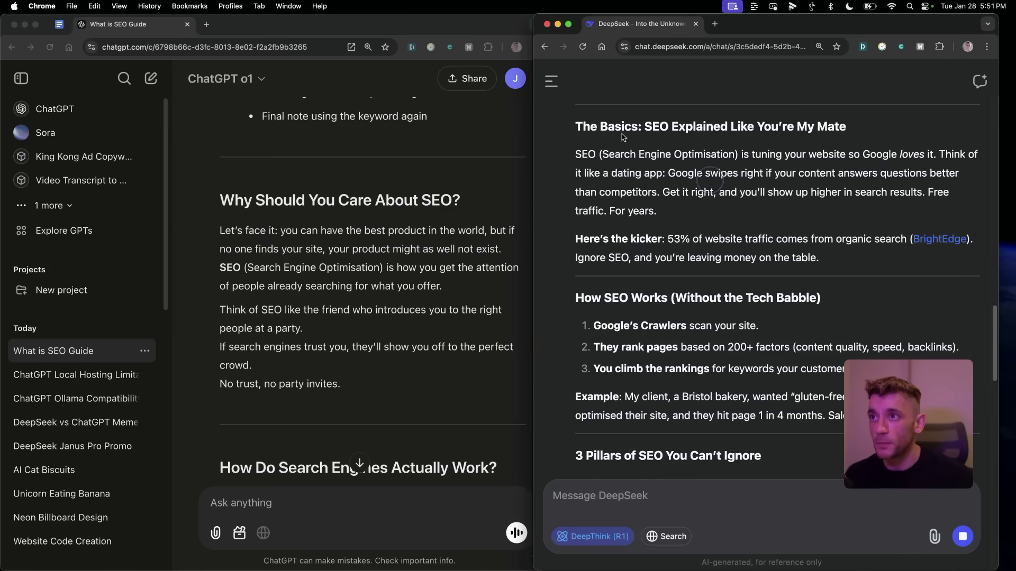
drag(576, 126, 896, 133)
click(552, 133)
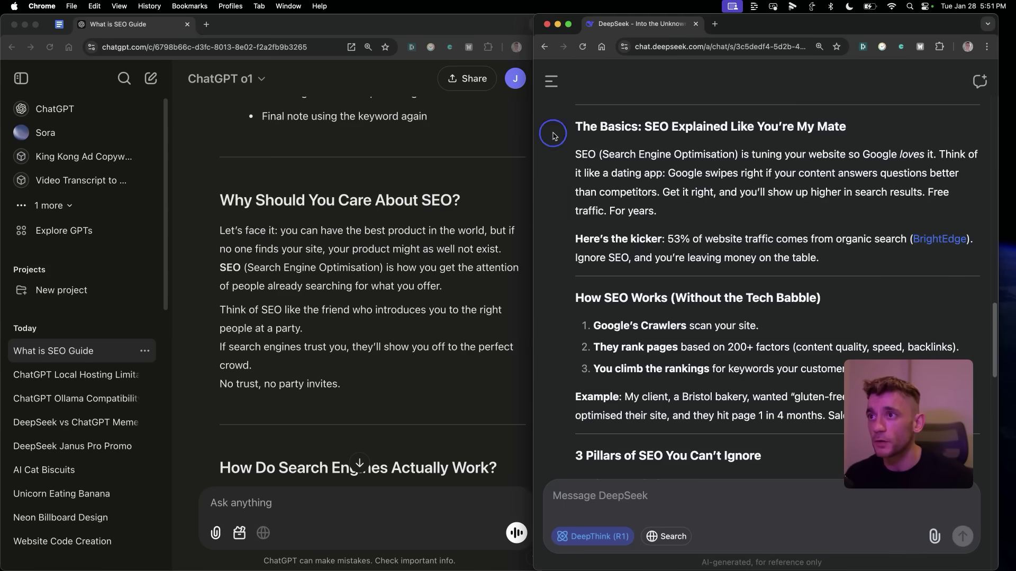
drag(560, 129, 883, 140)
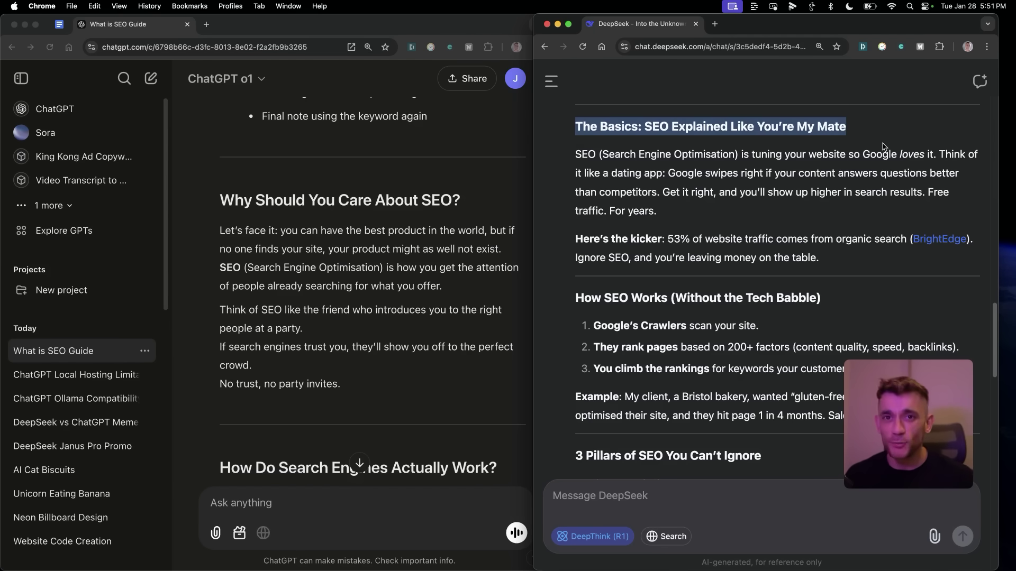
click(738, 145)
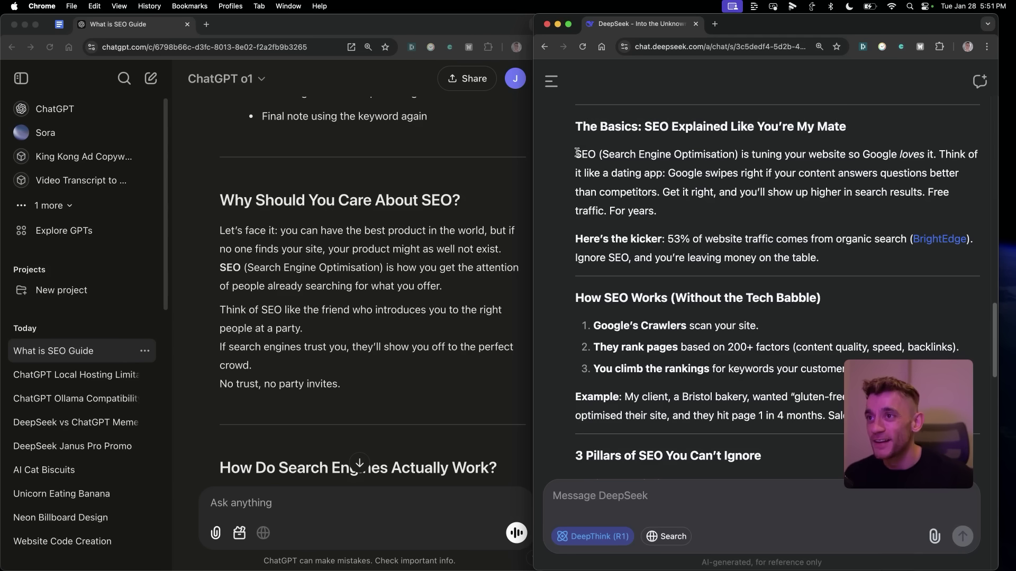
drag(575, 154, 925, 208)
click(777, 218)
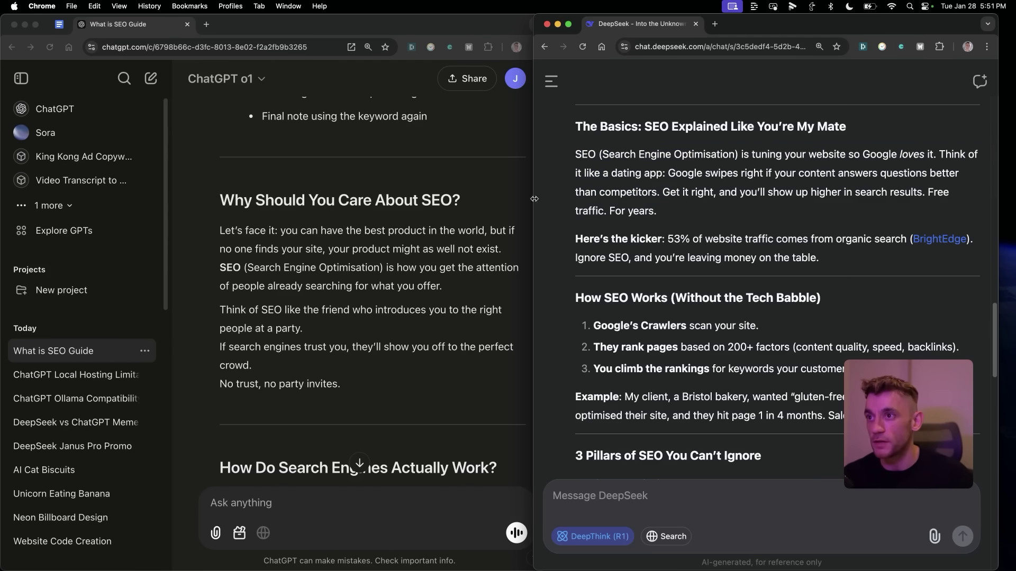
triple_click(596, 186)
click(663, 155)
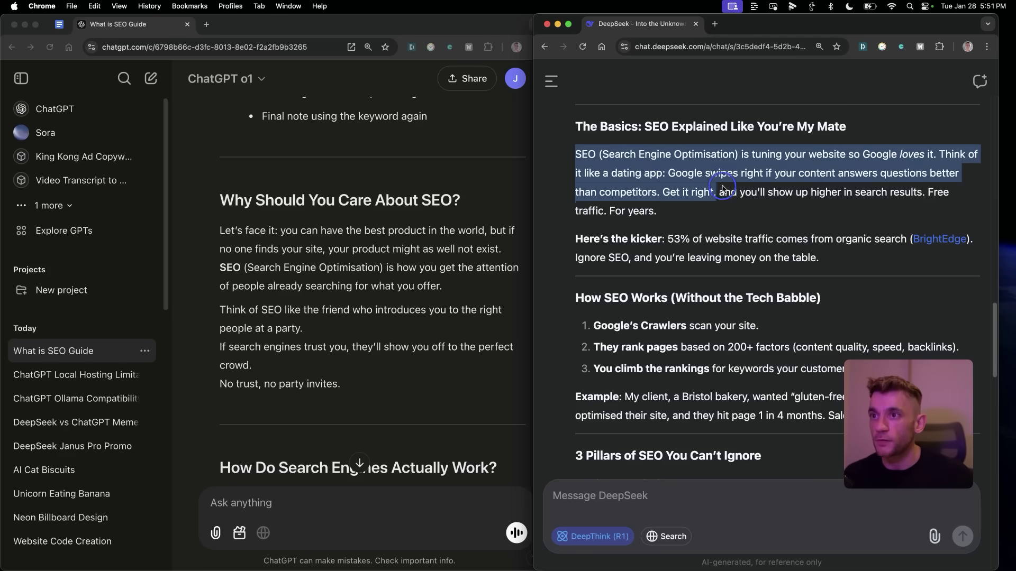
drag(575, 155, 847, 257)
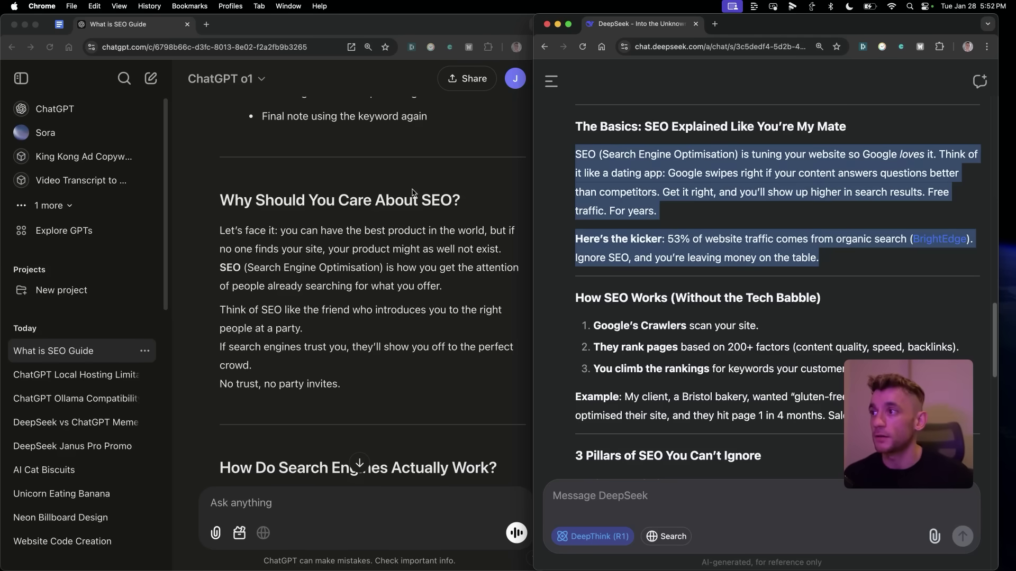
click(381, 230)
drag(197, 204, 381, 384)
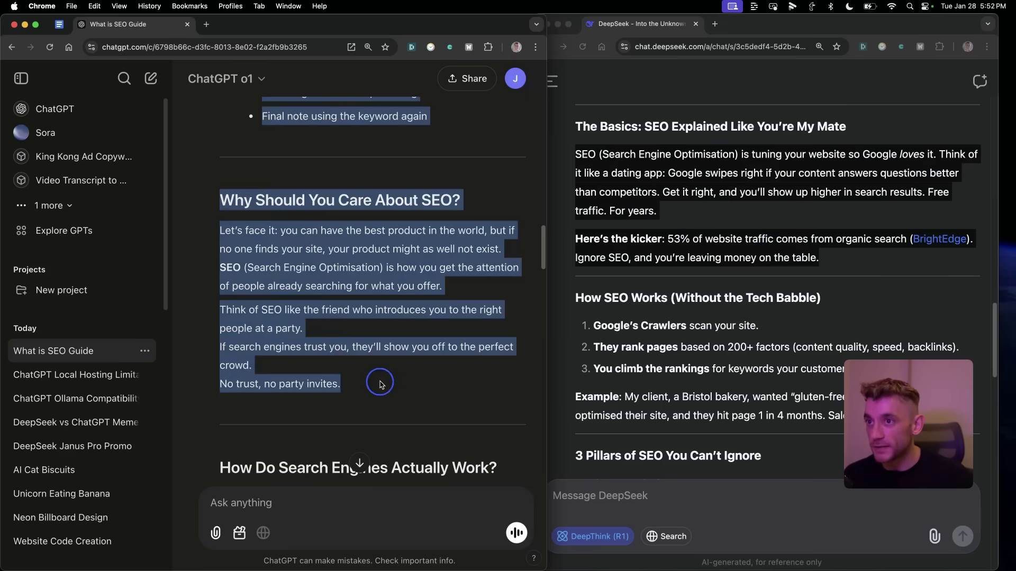
click(381, 383)
click(730, 221)
click(789, 264)
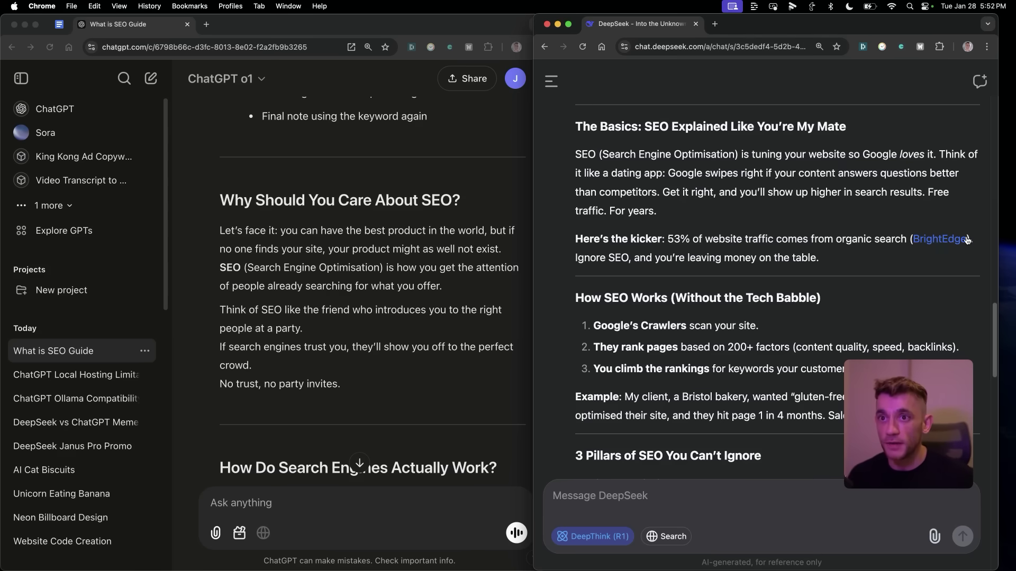
click(950, 249)
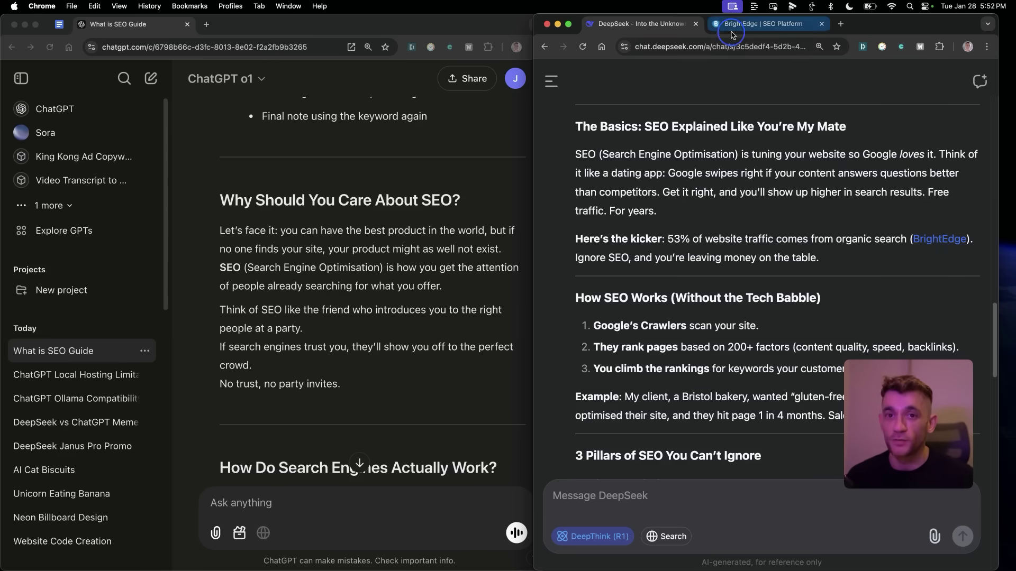
scroll(721, 317, down, 3)
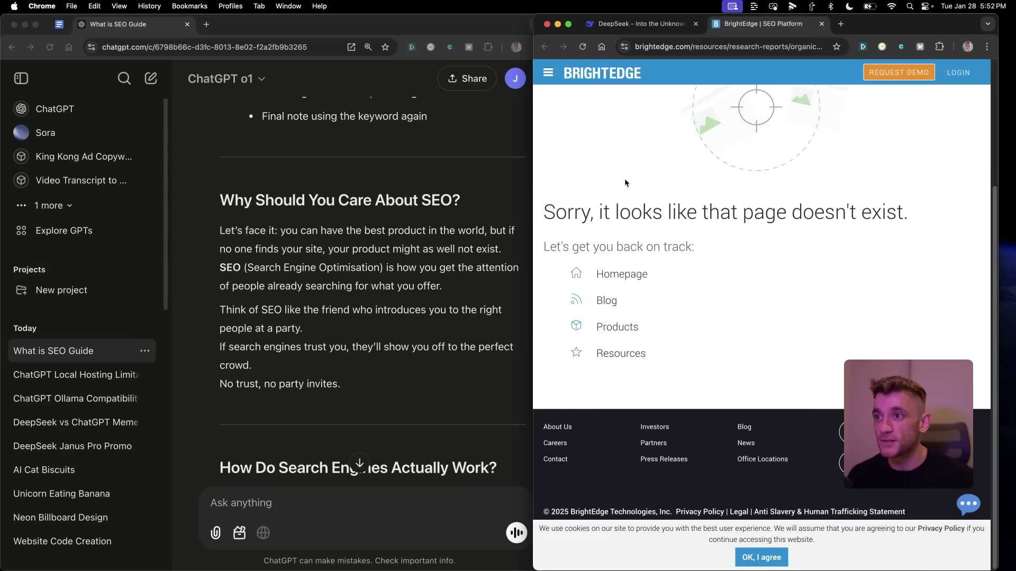
click(698, 281)
key(super+w)
click(422, 313)
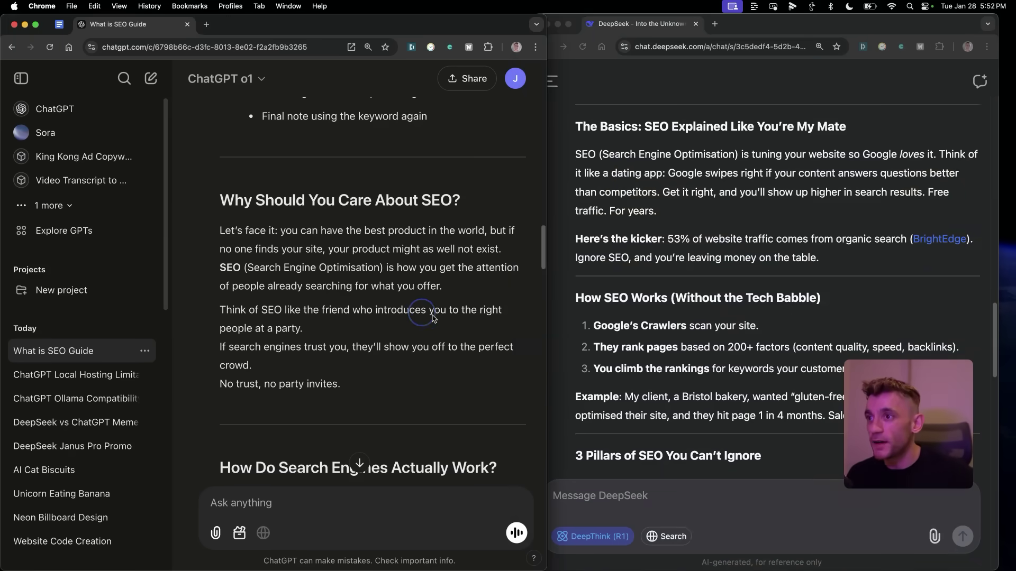
scroll(688, 265, up, 3)
click(600, 251)
drag(575, 230, 831, 337)
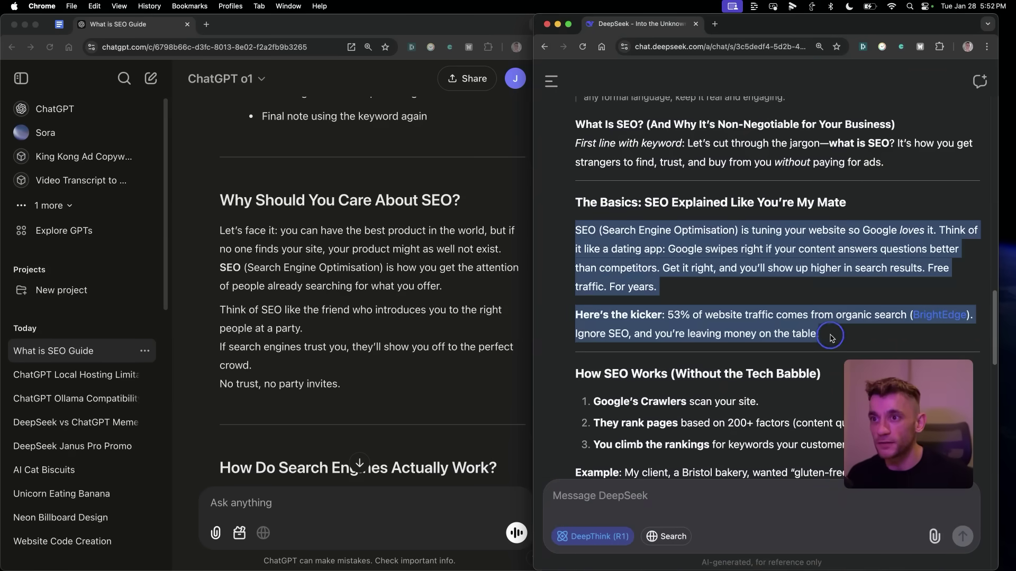
click(398, 279)
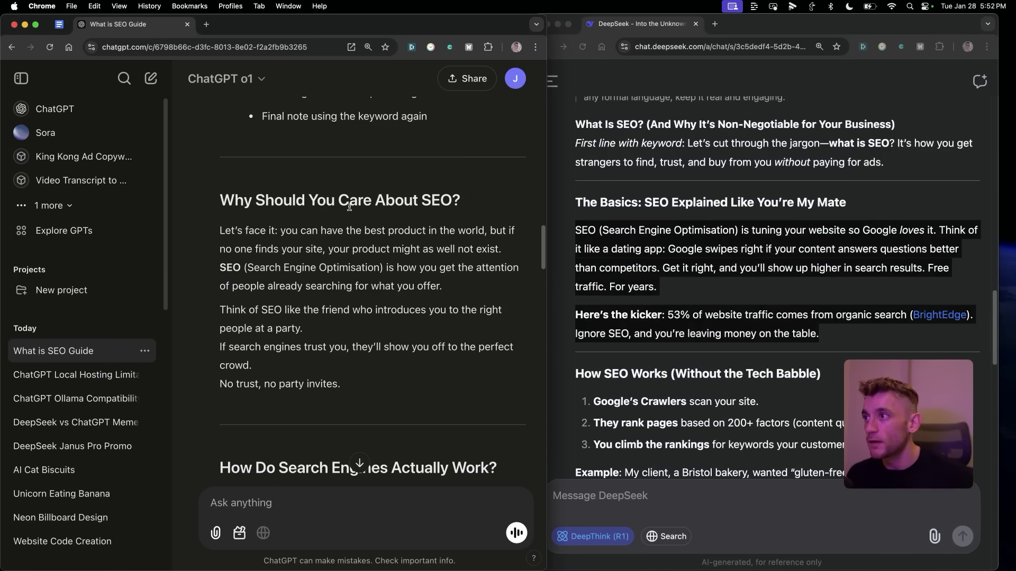
scroll(348, 286, up, 1)
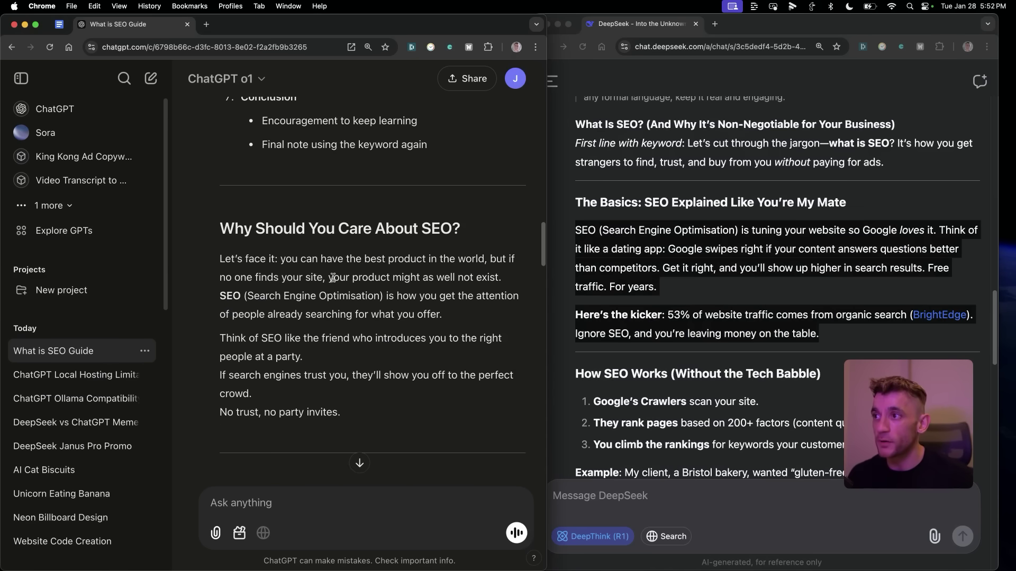
triple_click(278, 229)
scroll(324, 217, up, 5)
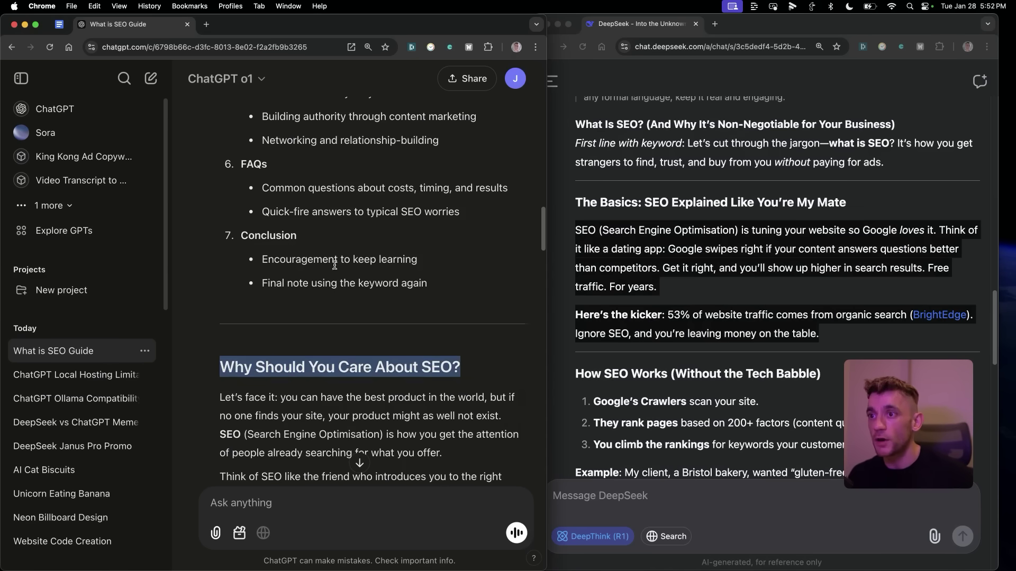
click(960, 285)
click(960, 285)
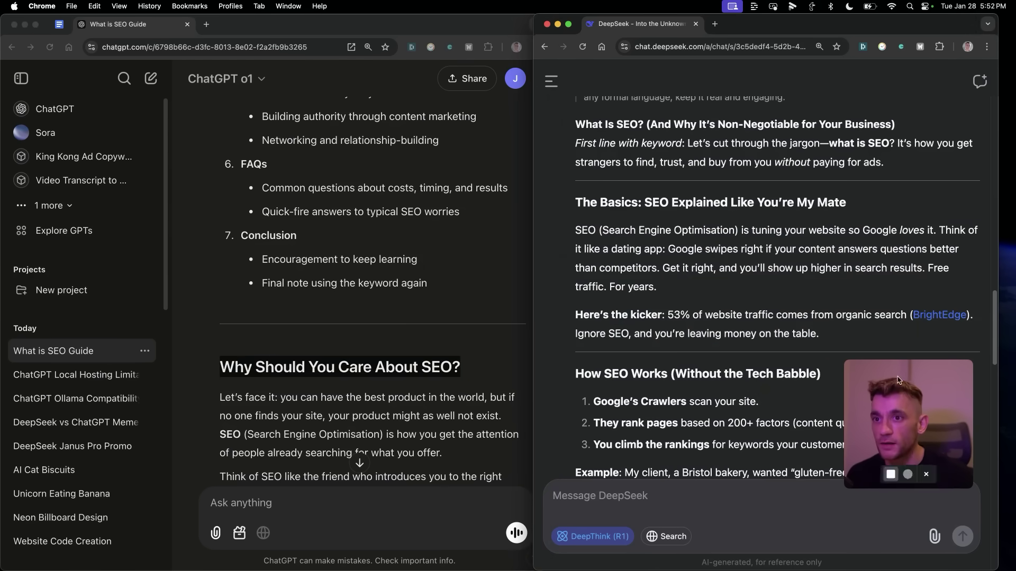
scroll(755, 310, down, 5)
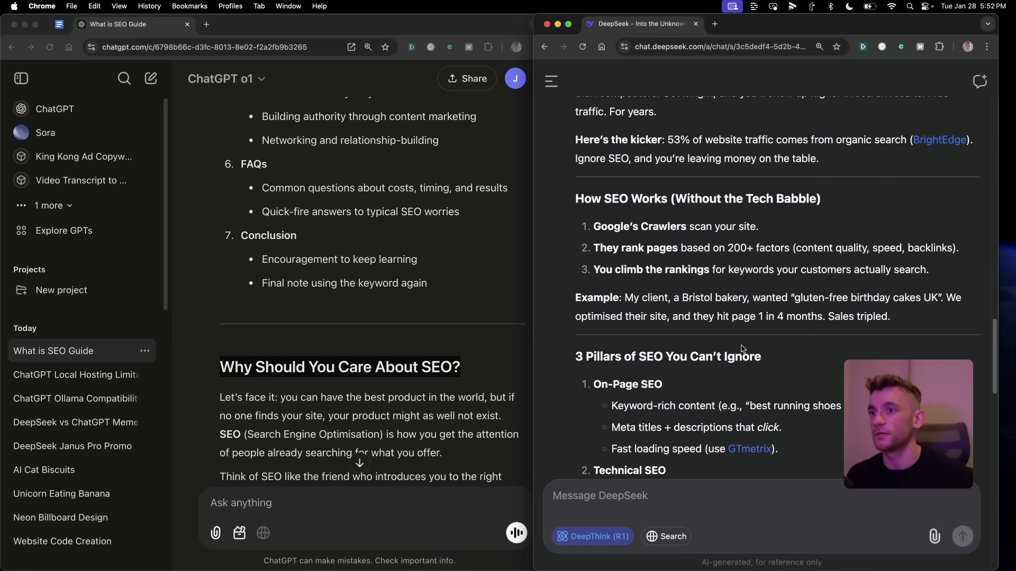
scroll(741, 350, down, 5)
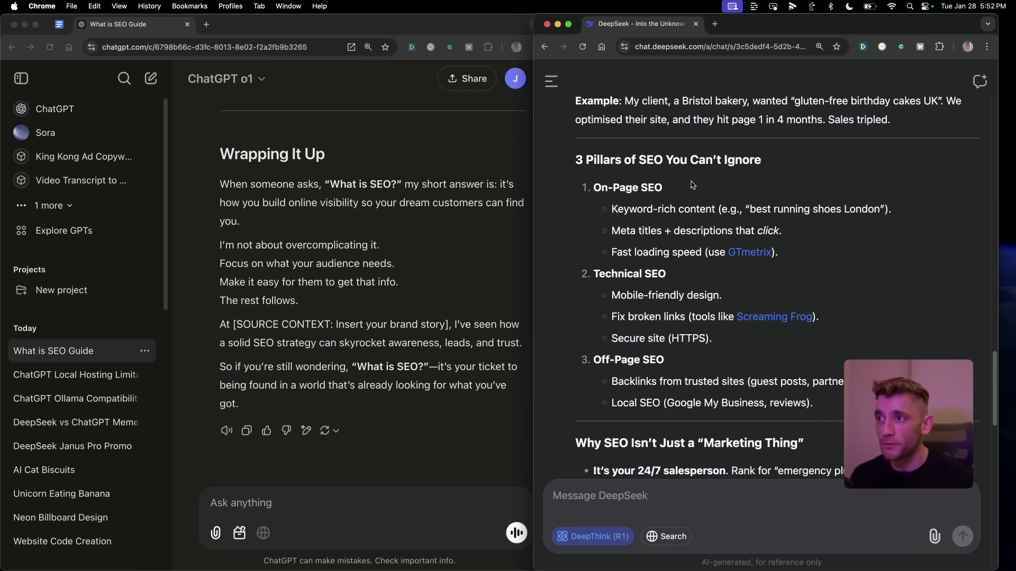
click(367, 289)
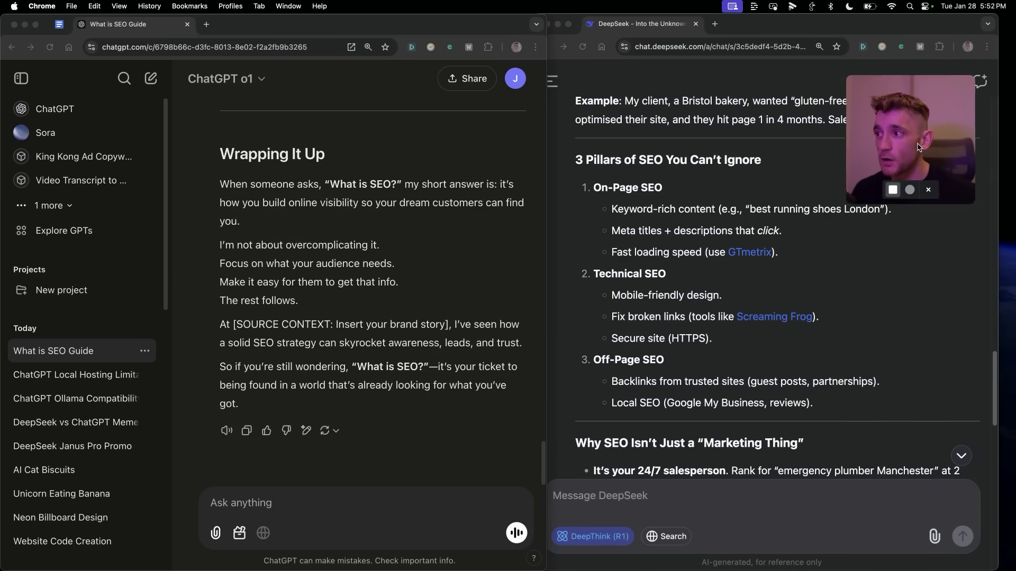
click(328, 499)
text(Create a space invaders game)
- Send 'Create a space invaders game' to ChatGPT and to DeepSeek with DeepThink (R1)
key(Return)
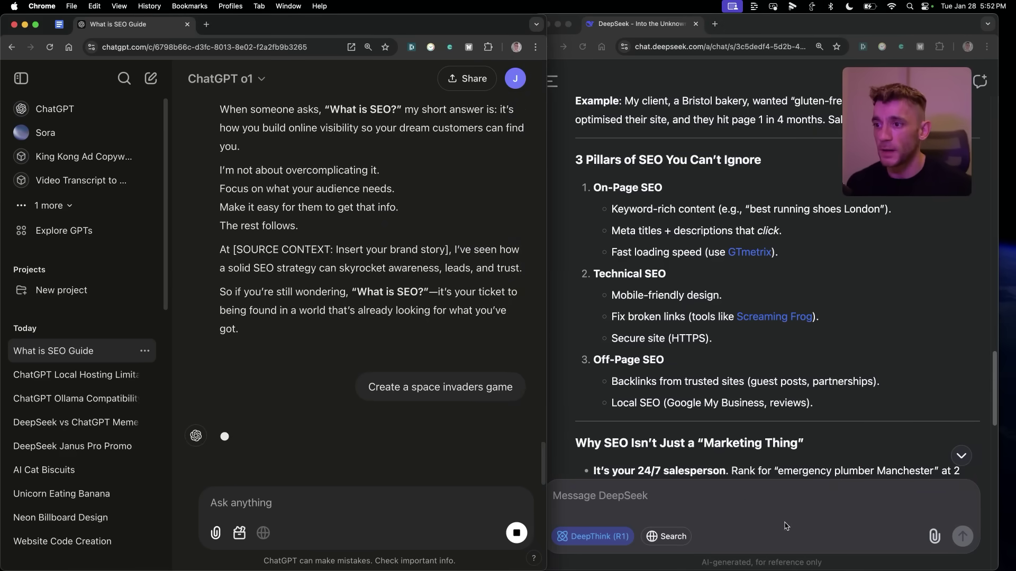
click(786, 527)
text(Create a space invaders game)
key(Return)
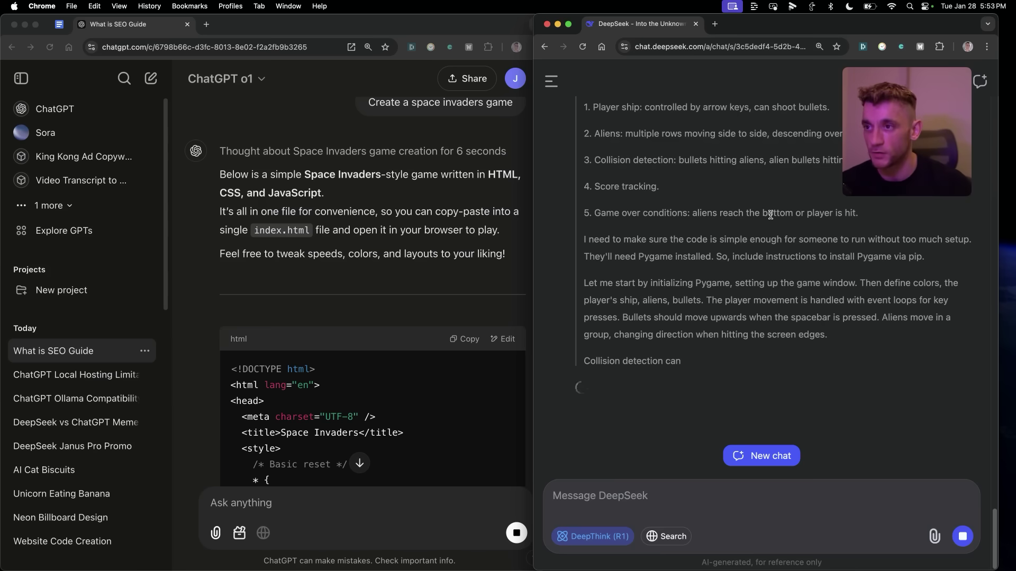
- Review ChatGPT's finished game answer, highlighting the step 'Create a file named index.html'
click(389, 406)
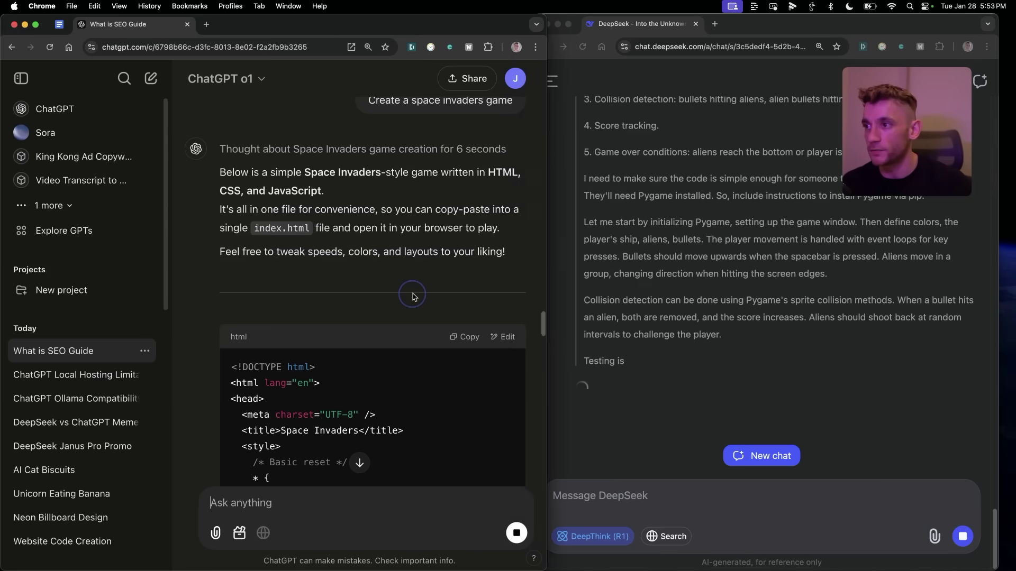
scroll(371, 344, down, 15)
triple_click(235, 281)
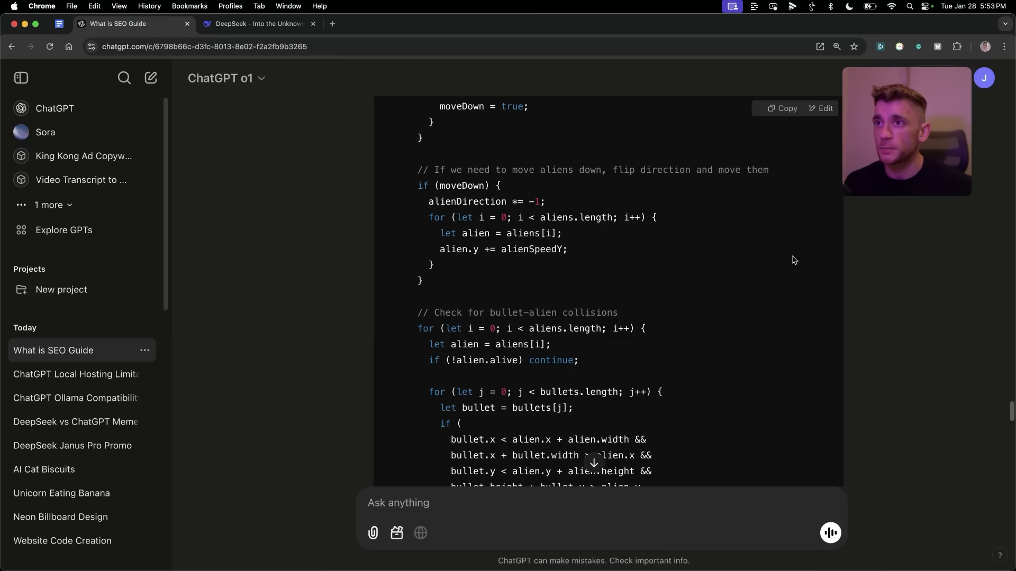
scroll(806, 156, up, 8)
- Run ChatGPT's Space Invaders code as a live preview, allowing it network access
scroll(806, 156, up, 10)
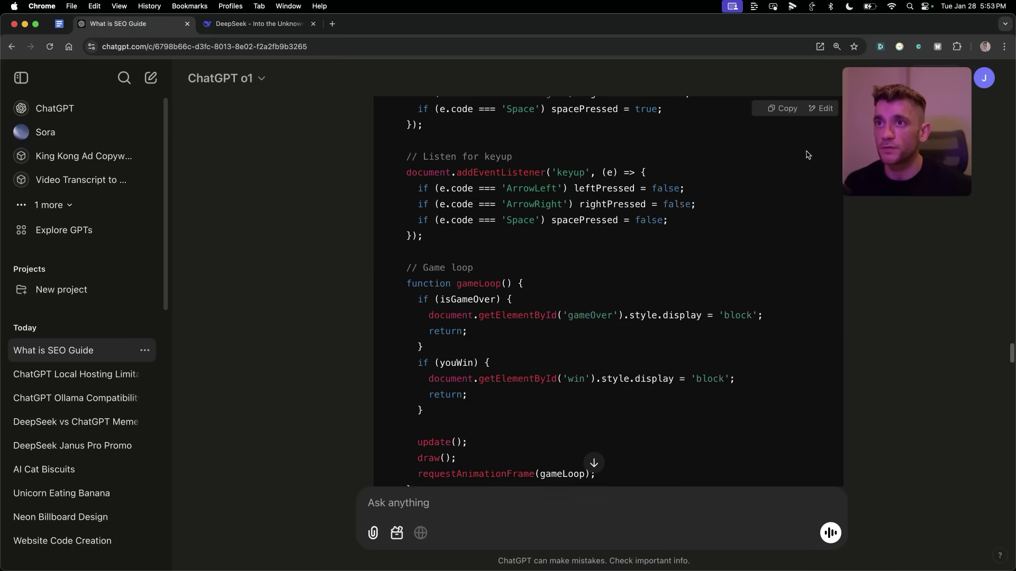
click(821, 108)
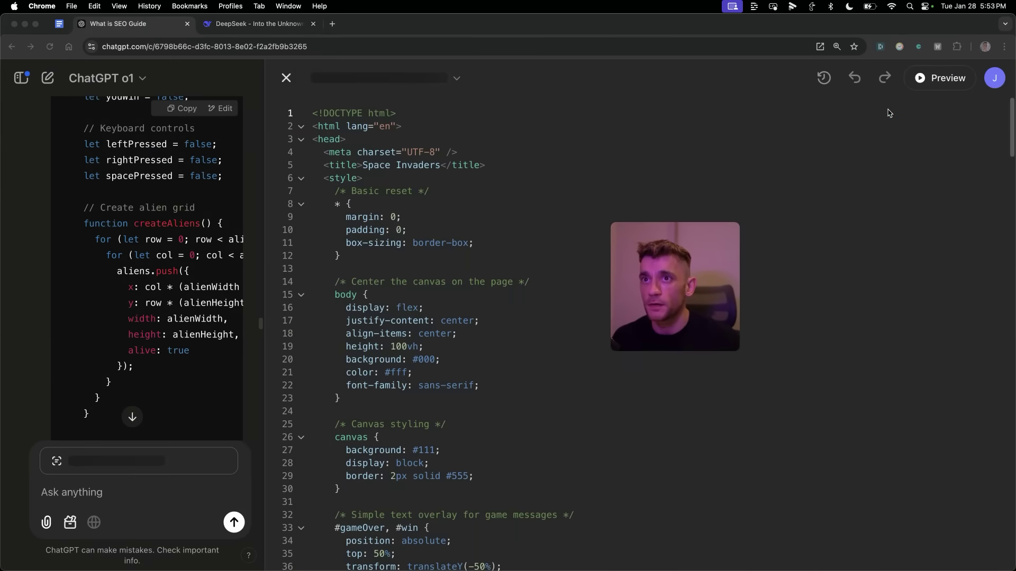
click(942, 78)
drag(786, 192, 899, 157)
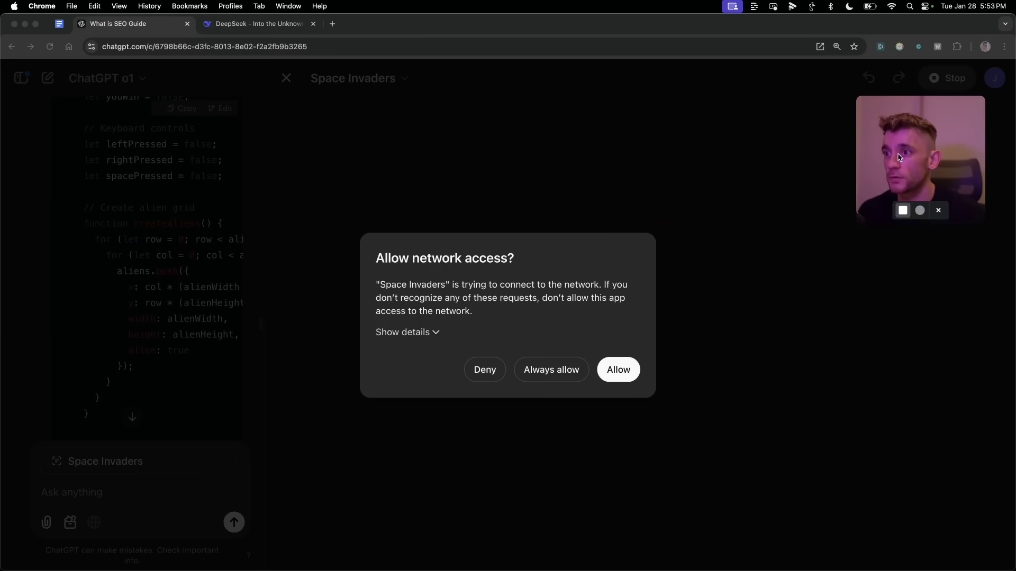
click(625, 368)
click(622, 369)
- Play the preview, moving the green ship left and right with the arrow keys
key(Right)
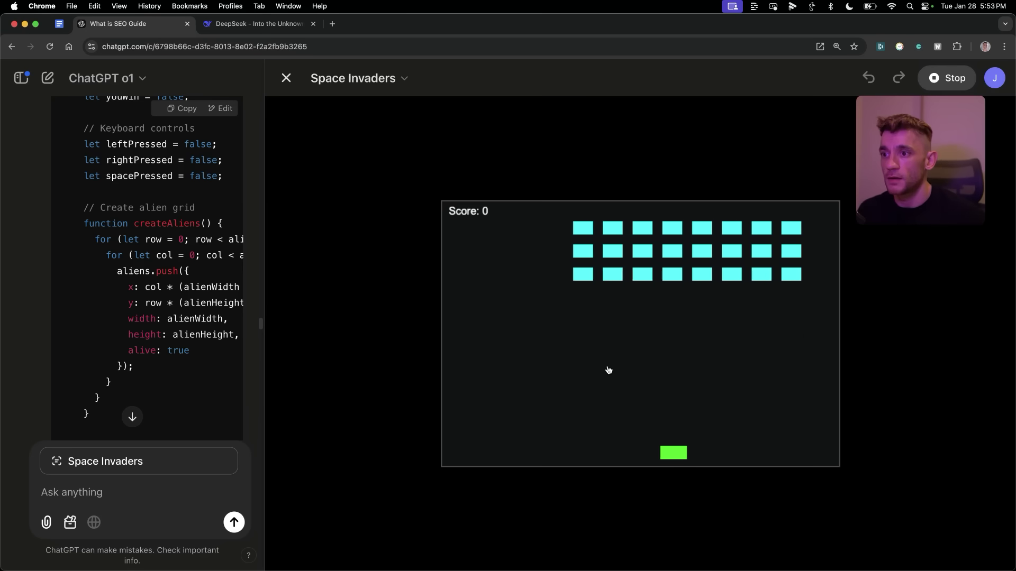
key(Left)
key(Left)
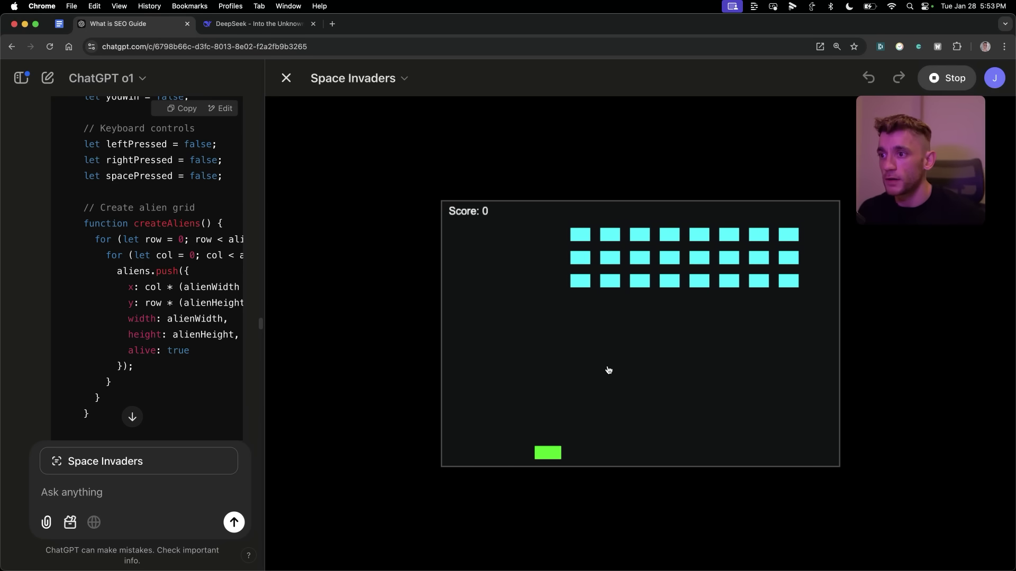
key(Right)
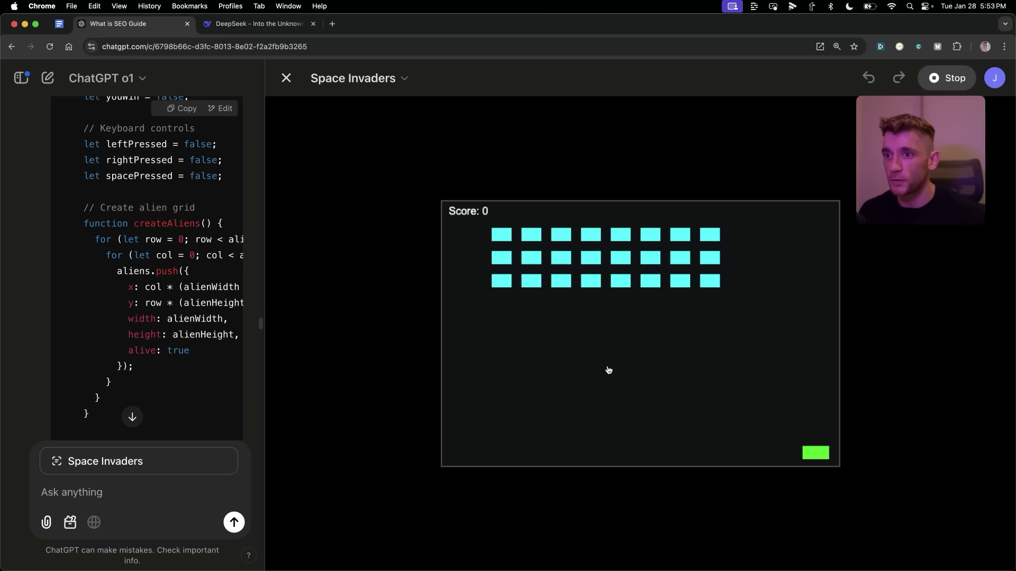
key(Left)
key(Left)
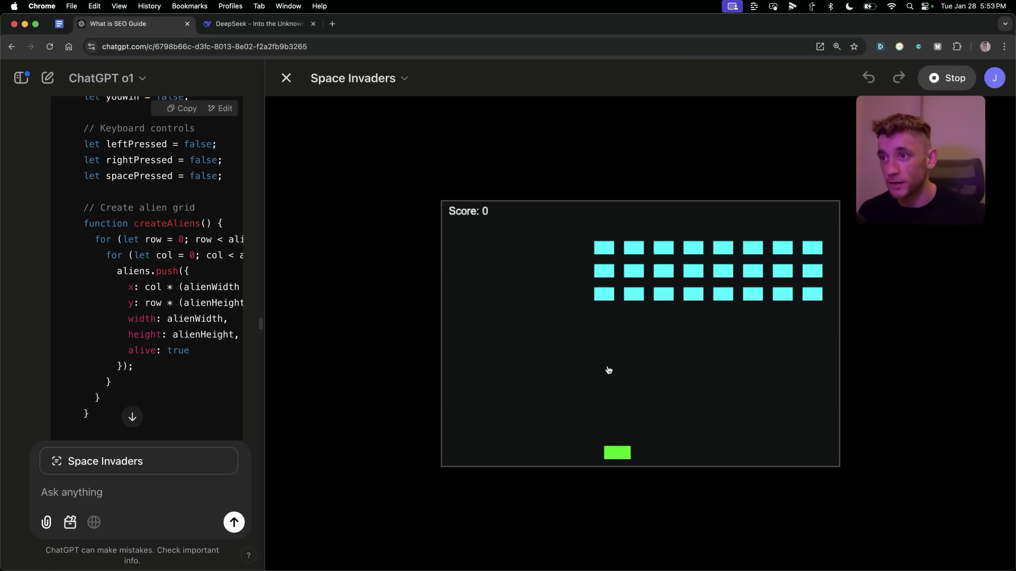
key(Right)
key(Left)
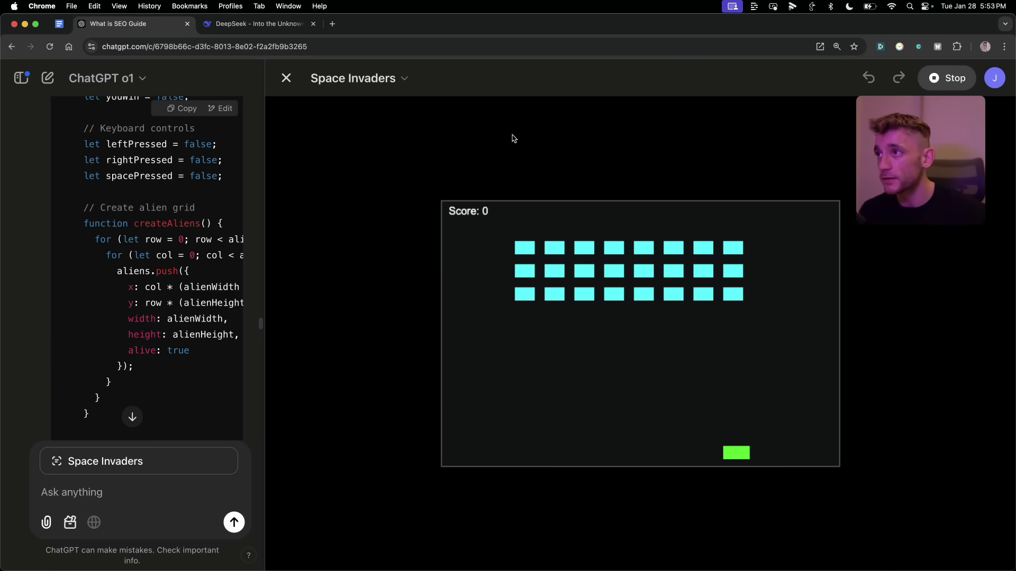
click(258, 22)
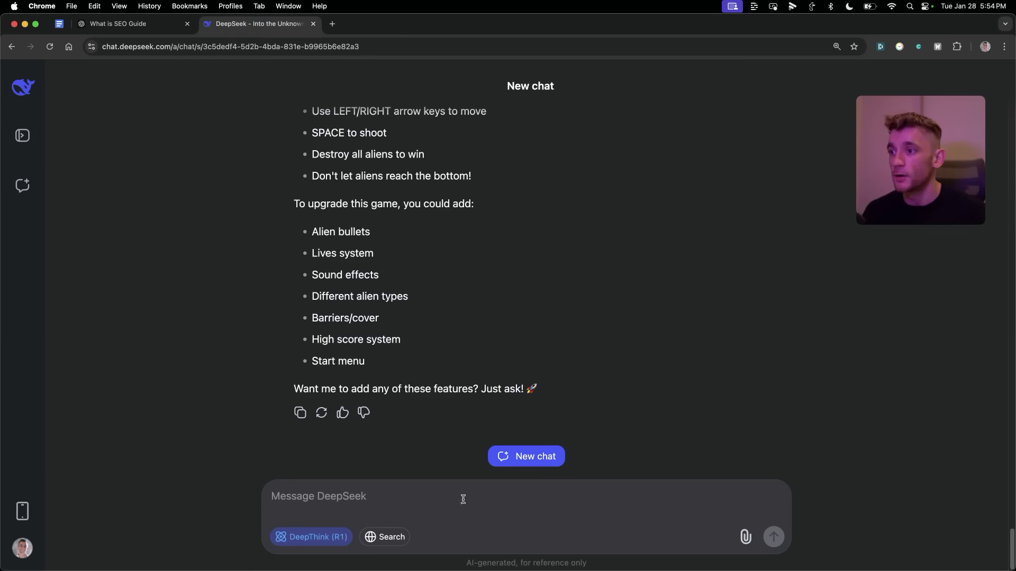
- Ask DeepSeek R1 'create this in html' and review its single-file HTML Space Invaders code
scroll(505, 378, up, 15)
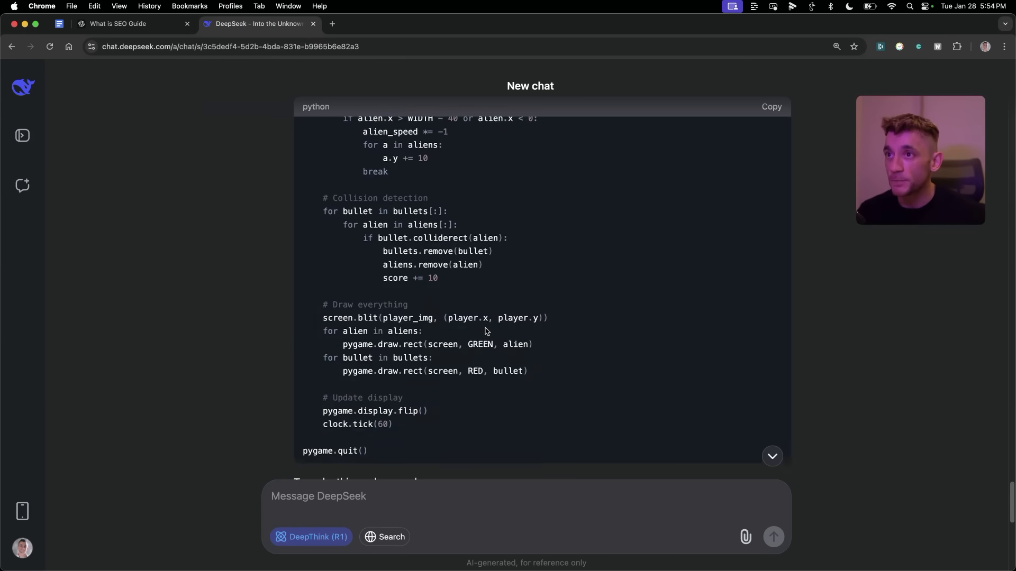
scroll(656, 278, up, 10)
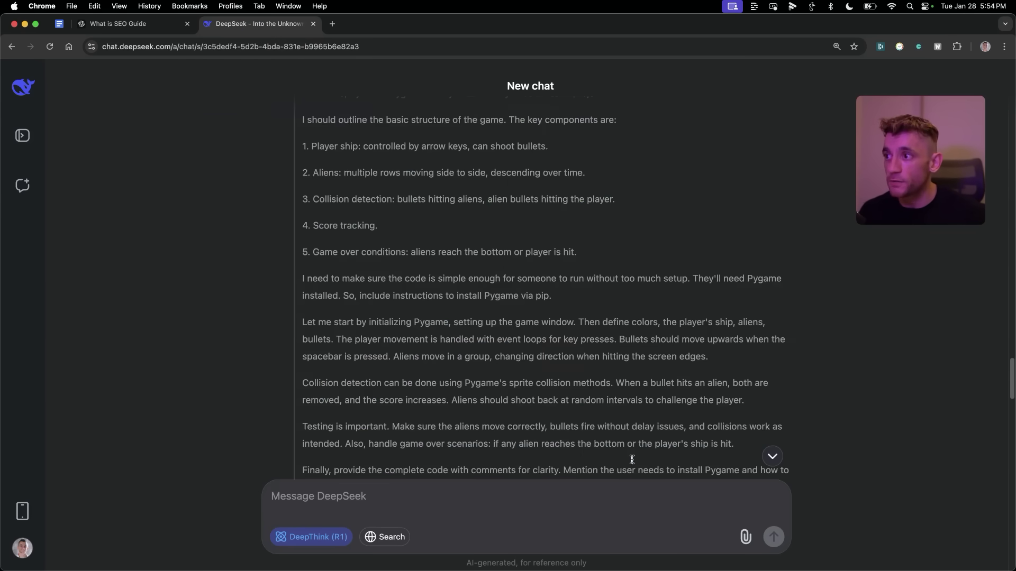
scroll(631, 458, down, 6)
scroll(635, 392, down, 2)
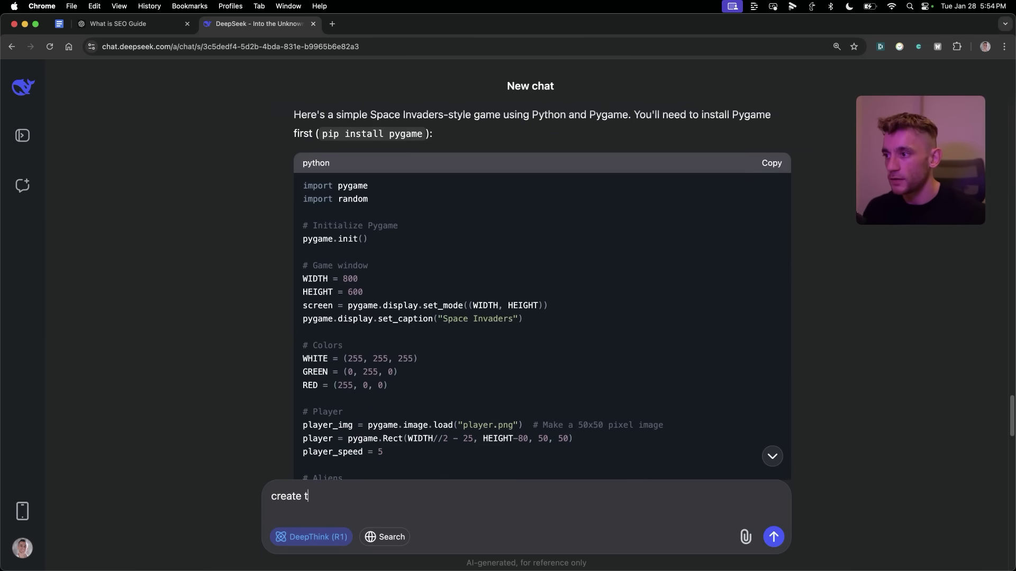
key(Return)
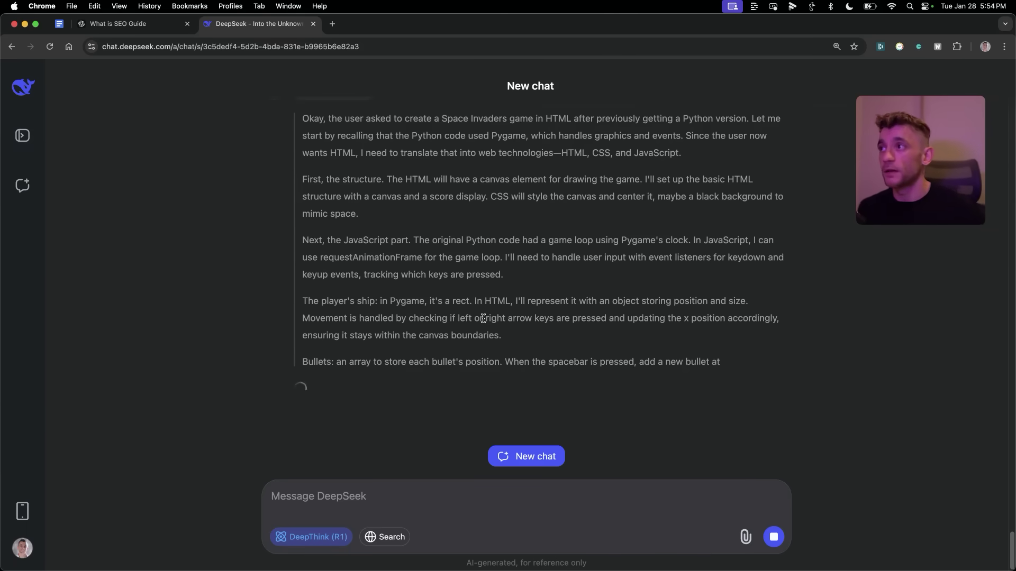
click(164, 30)
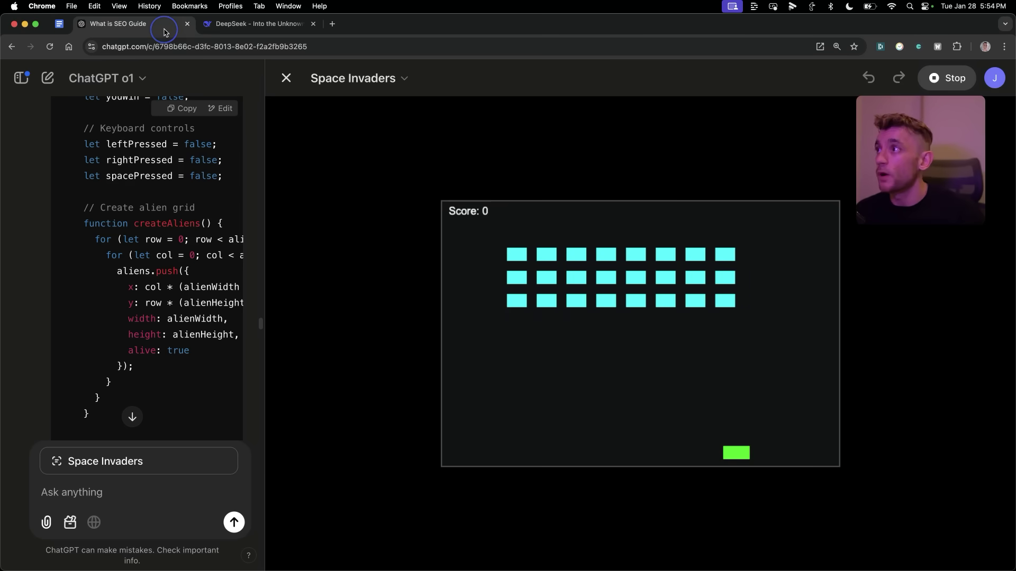
key(ctrl+Tab)
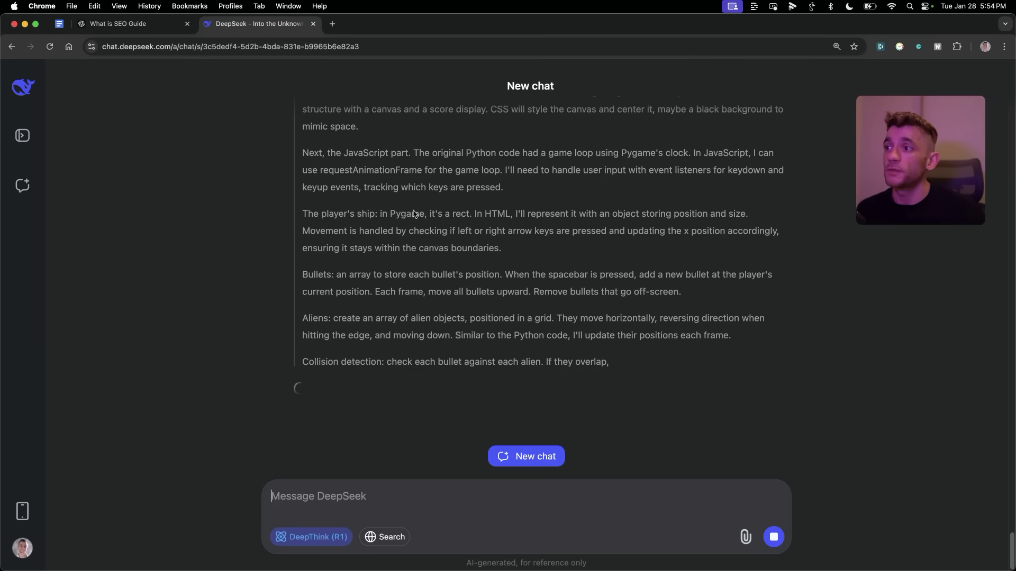
click(417, 217)
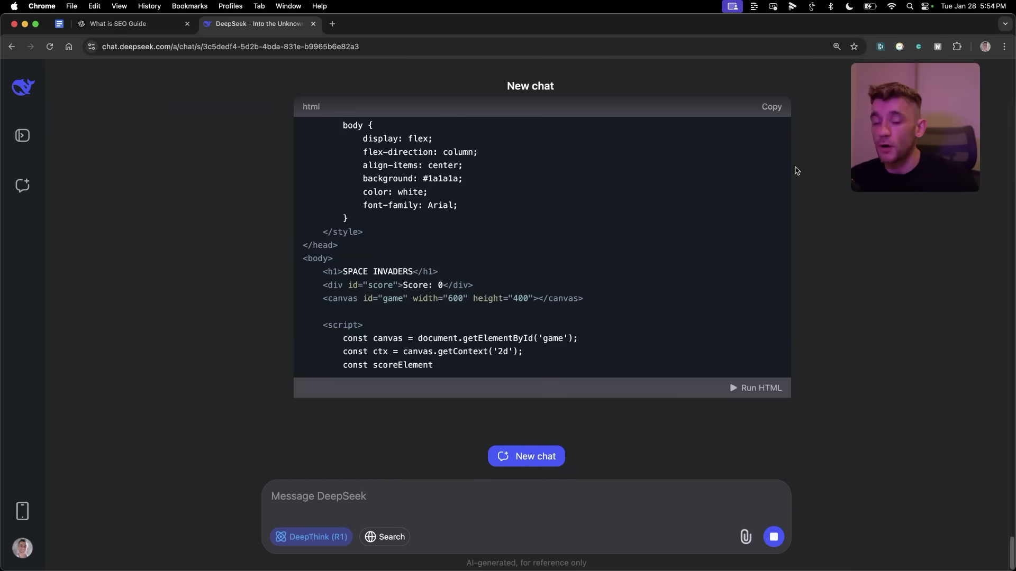
scroll(581, 344, up, 10)
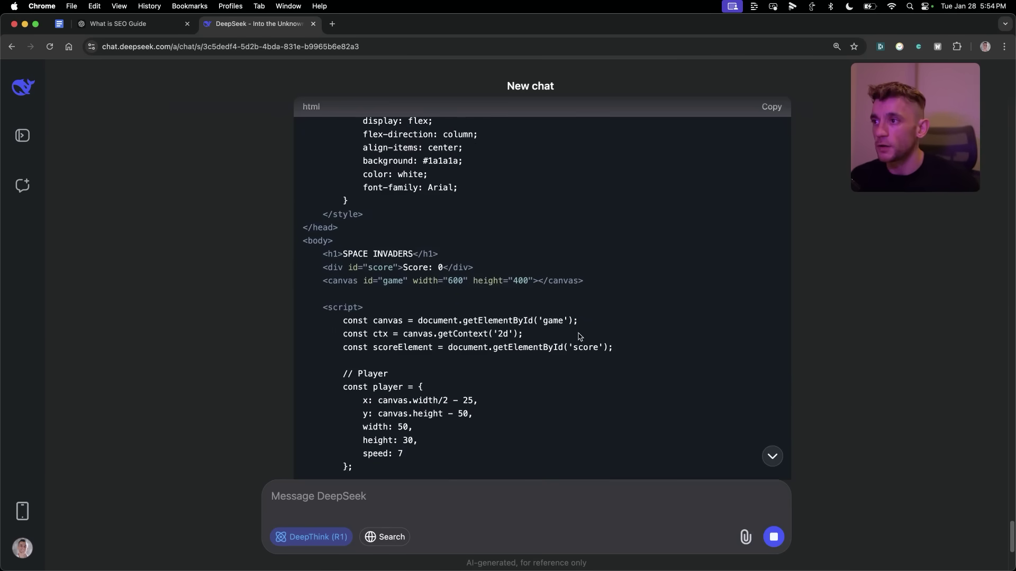
scroll(588, 344, down, 15)
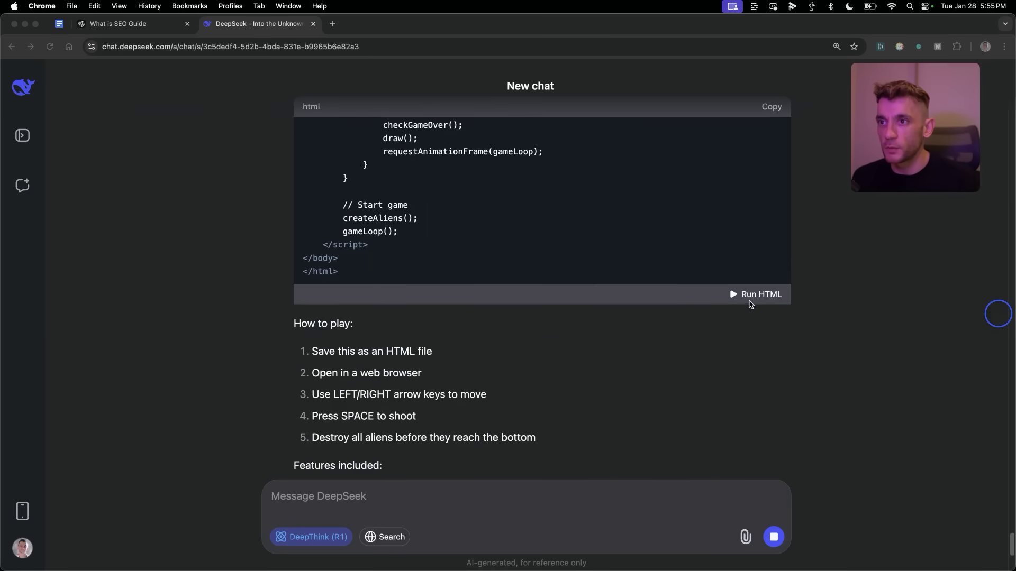
- Run DeepSeek's HTML Space Invaders and move the ship with the arrow keys
click(749, 294)
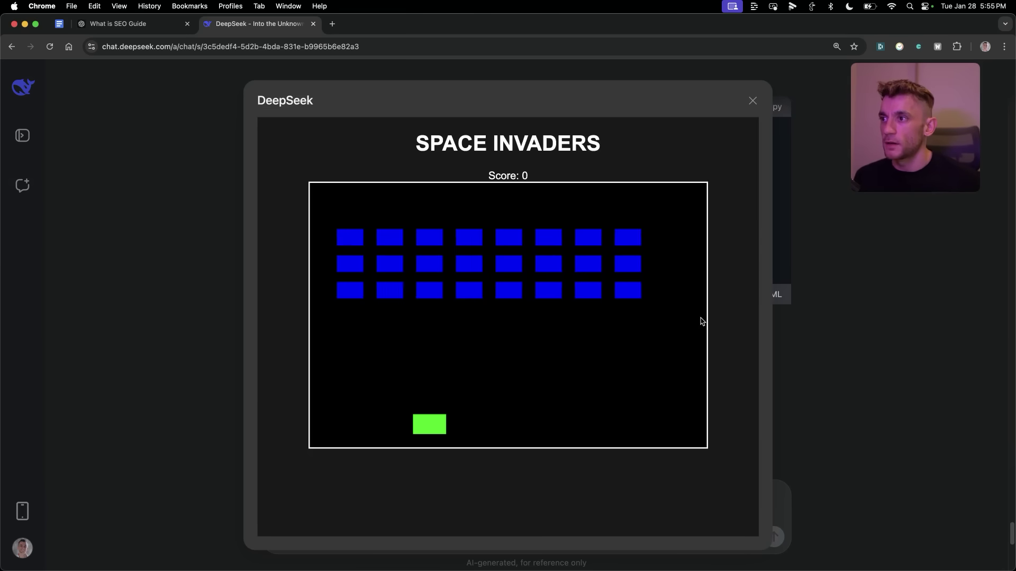
key(Right)
key(Left)
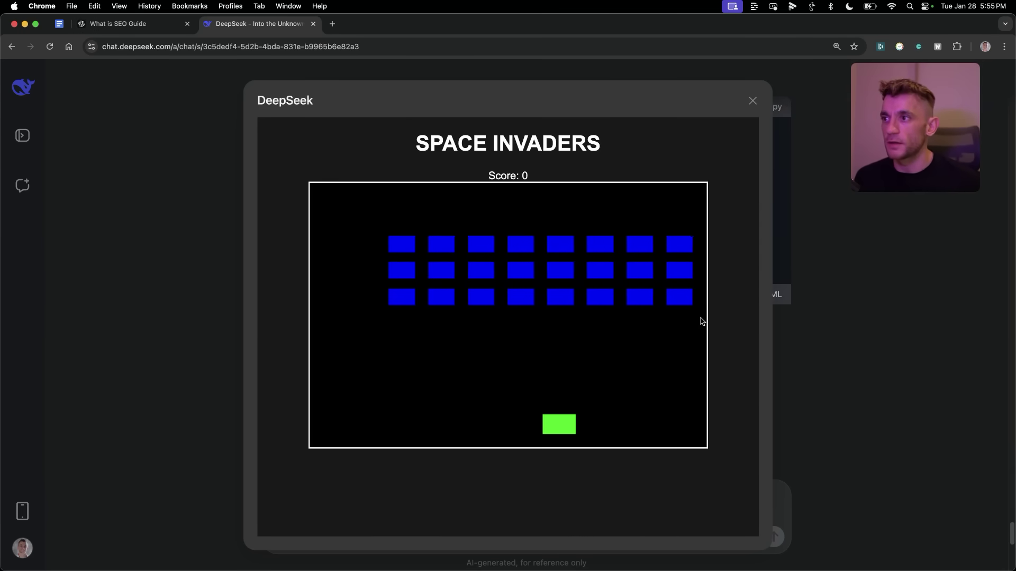
key(Right)
- Compare DeepSeek's game with ChatGPT's version, playing each in turn
key(ctrl+shift+Tab)
key(Left)
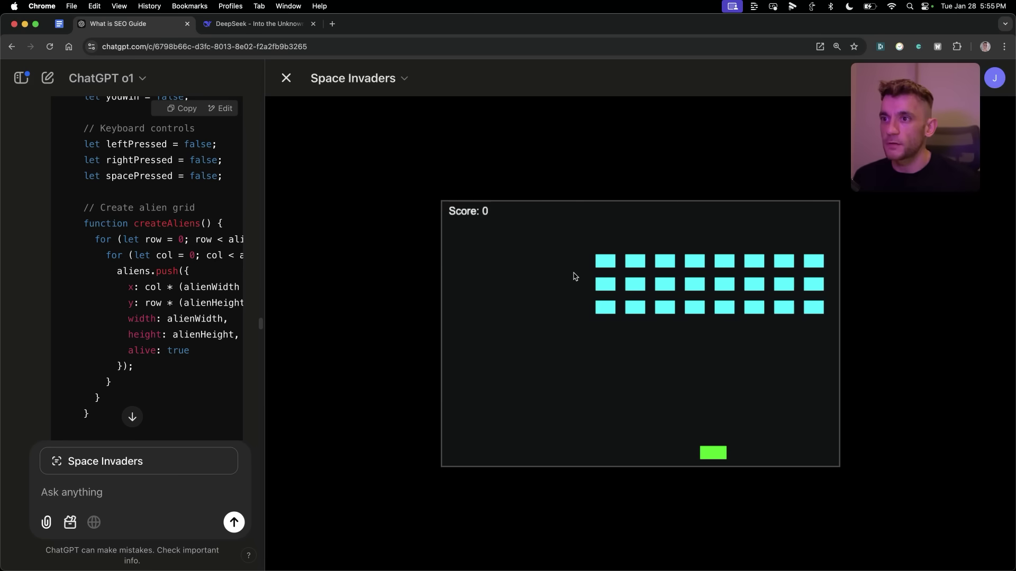
key(Right)
key(ctrl+Tab)
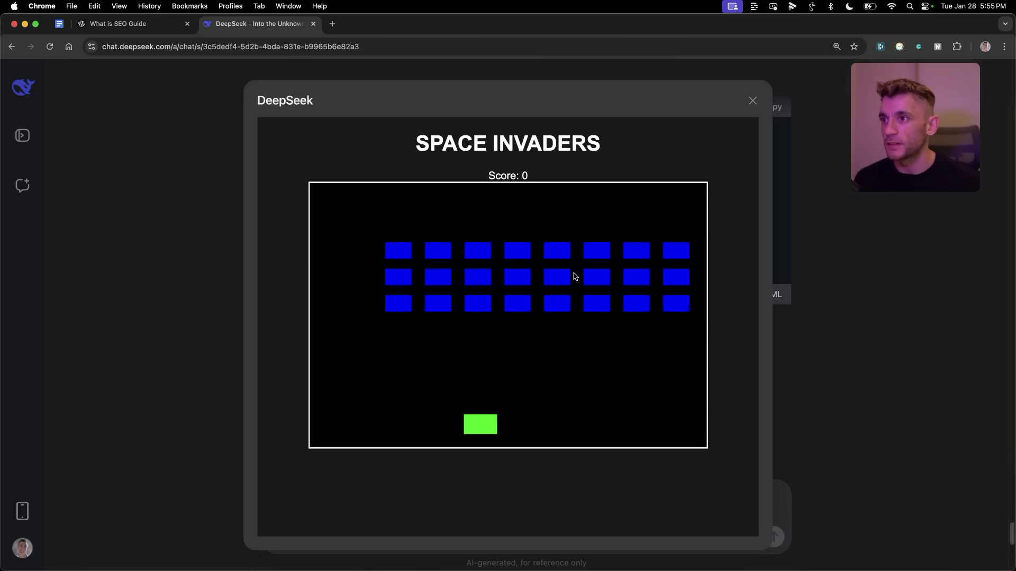
key(Left)
key(Right)
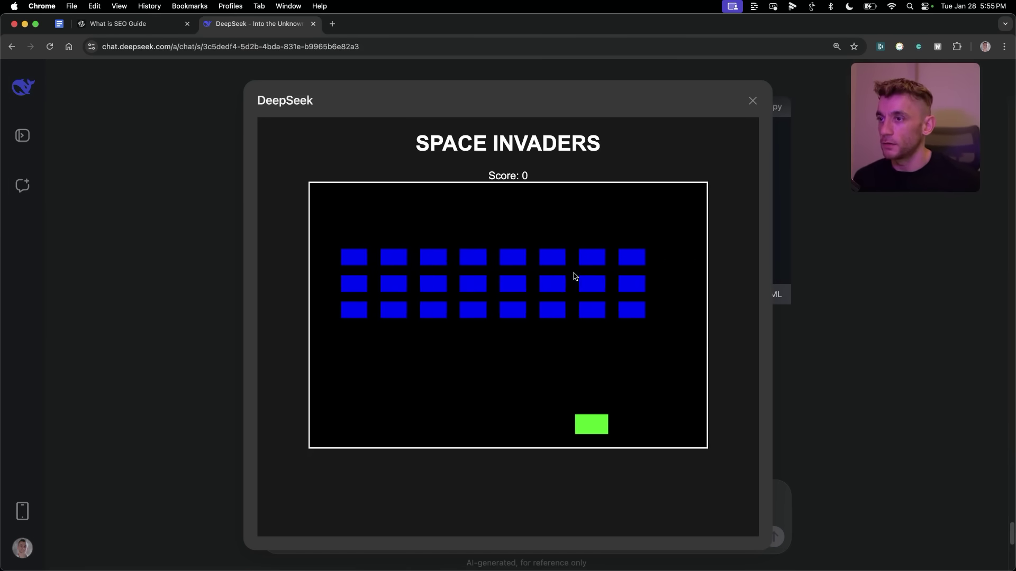
key(ctrl+shift+Tab)
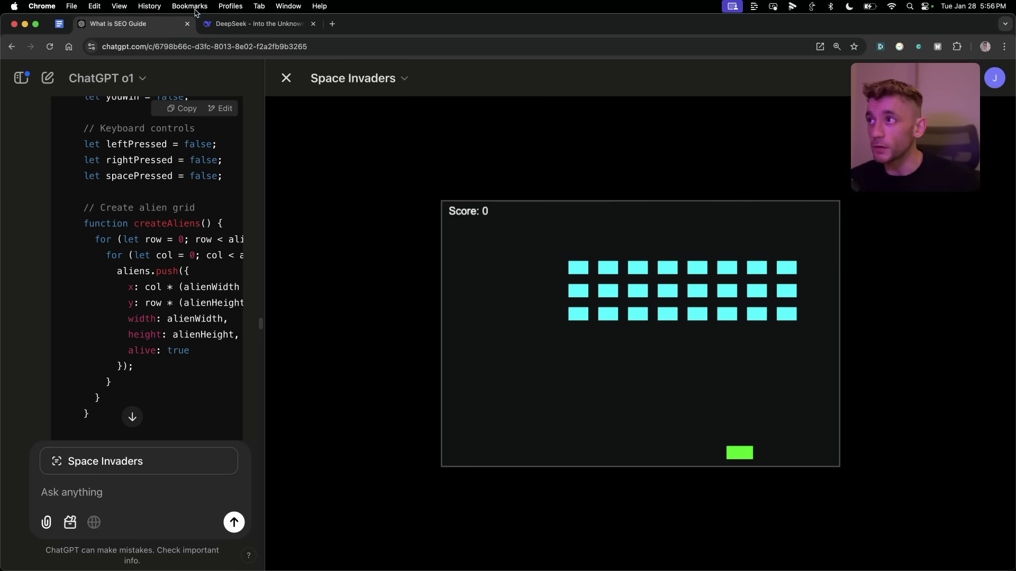
key(ctrl+Tab)
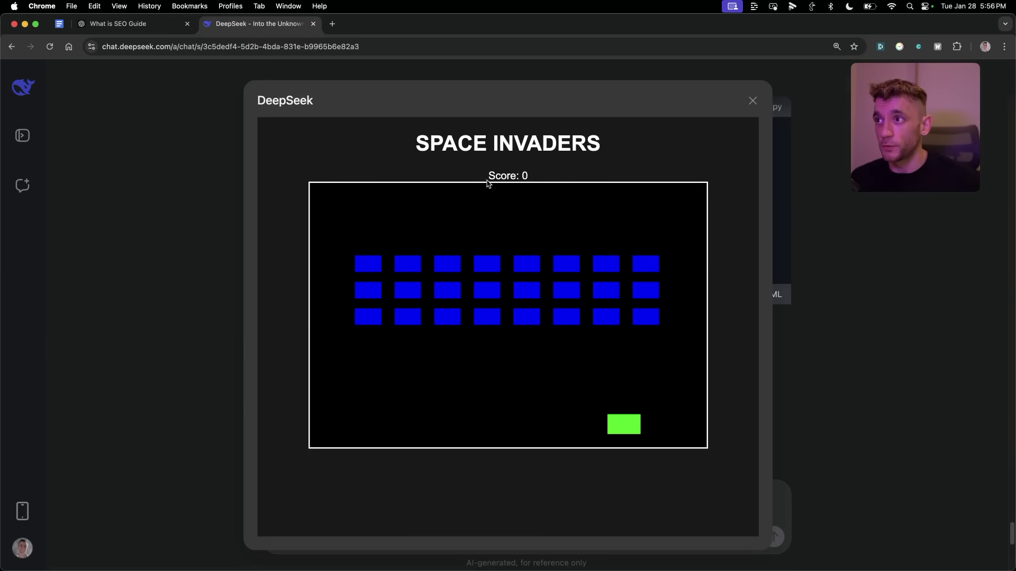
click(567, 168)
- Add 'about the tool, how it works, FAQs,' to Prompt 3 and copy all three prompt lines
key(ctrl+Tab)
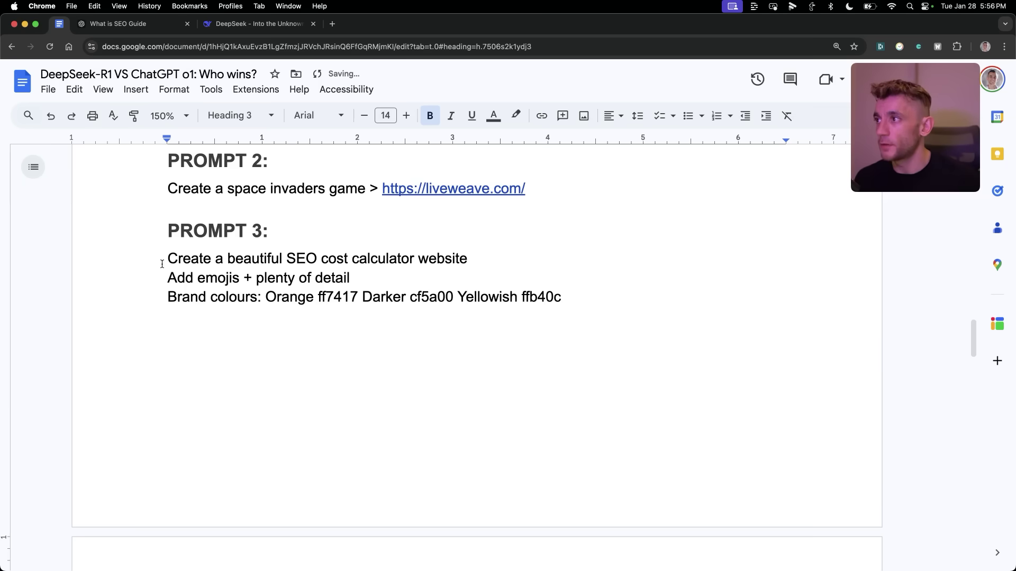
drag(166, 258, 356, 283)
click(403, 283)
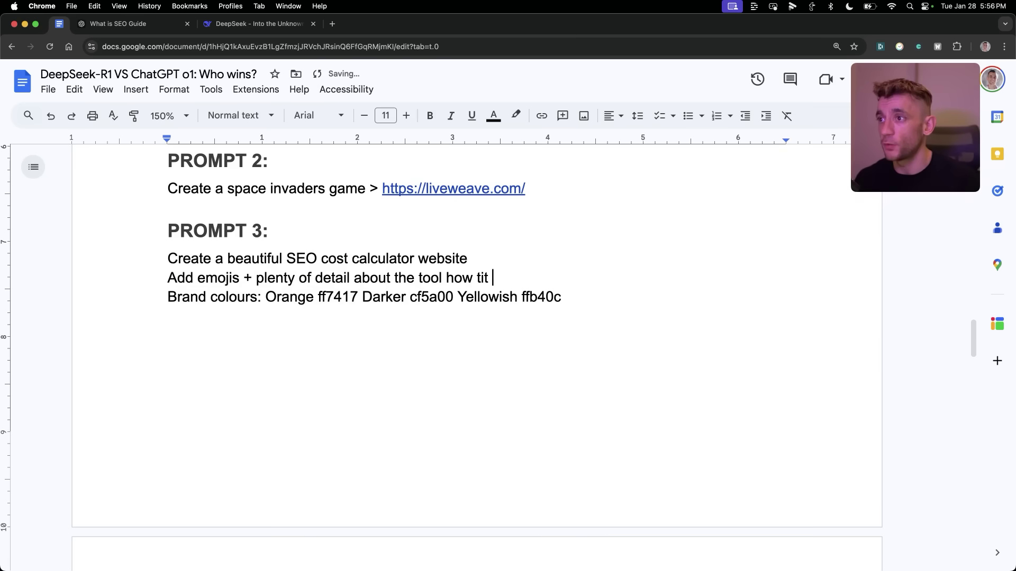
drag(159, 264, 570, 301)
key(super+c)
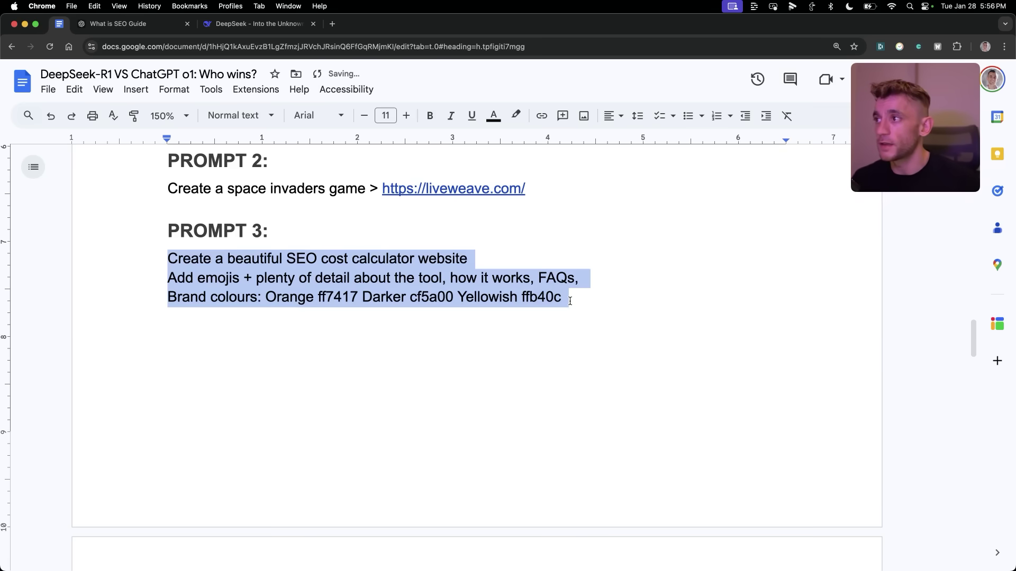
key(ctrl+Tab)
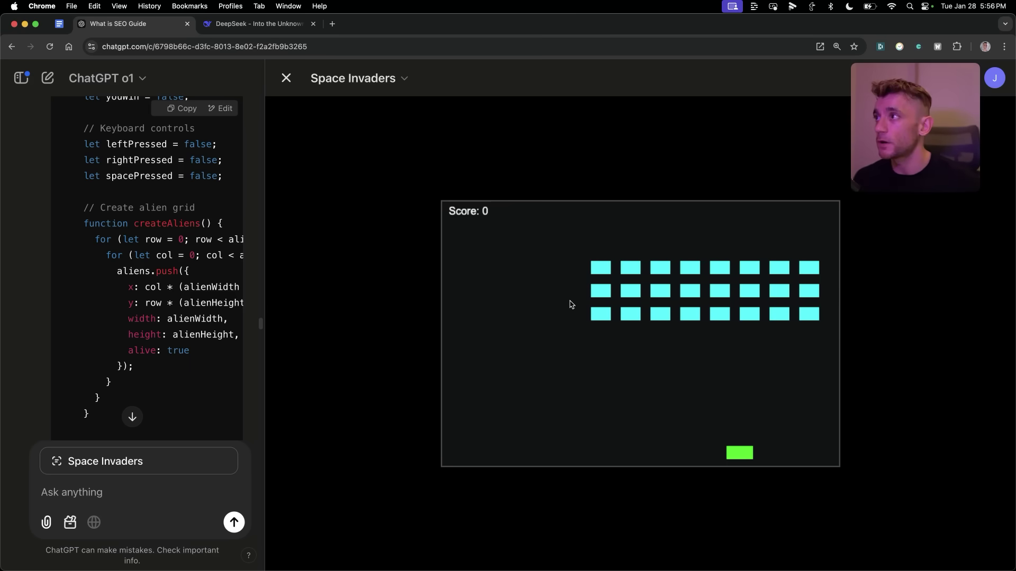
click(261, 46)
- Paste and send the SEO cost calculator prompt to both DeepSeek and ChatGPT o1
click(254, 24)
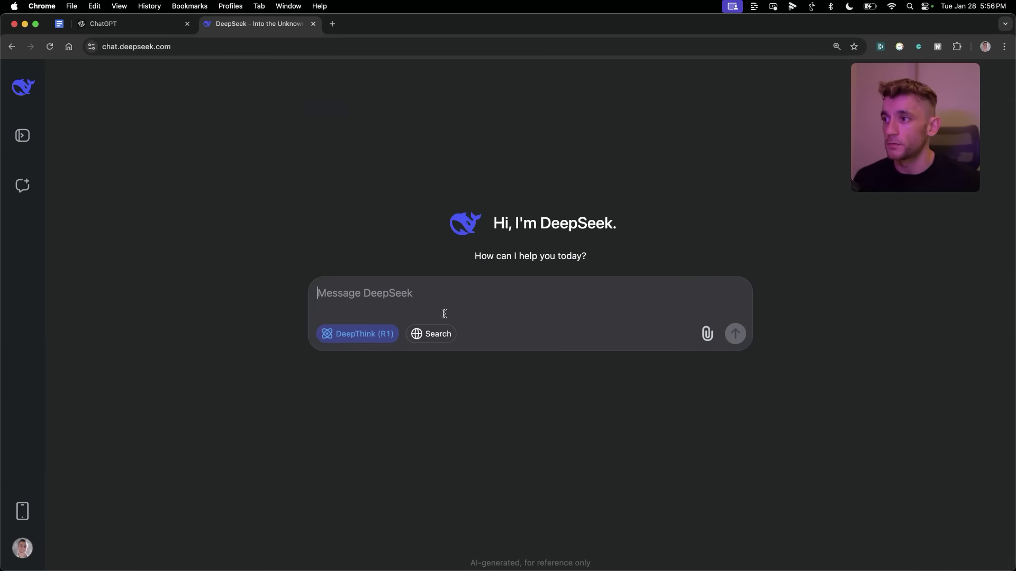
key(super+v)
key(Return)
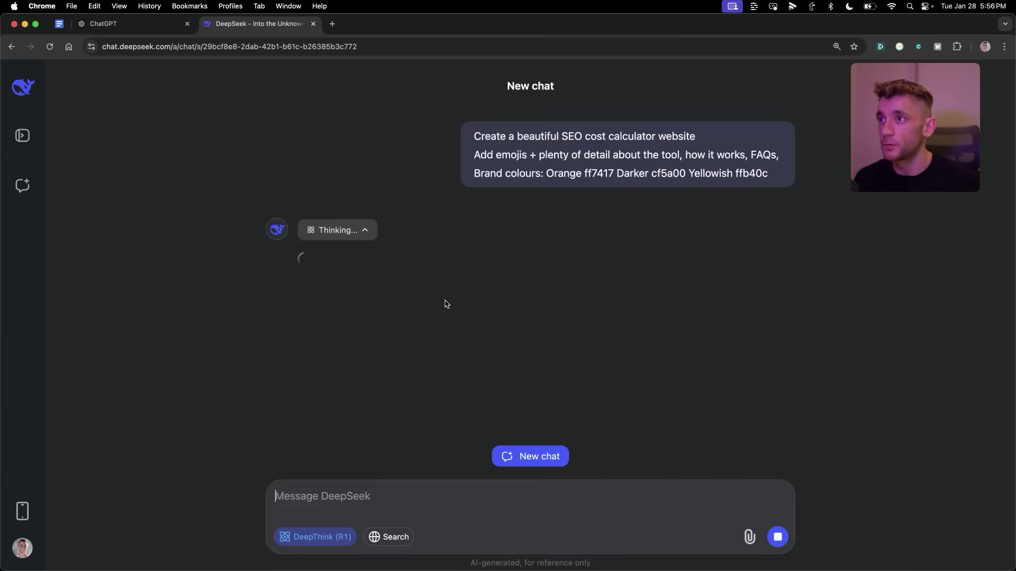
key(ctrl+shift+Tab)
key(super+v)
key(Return)
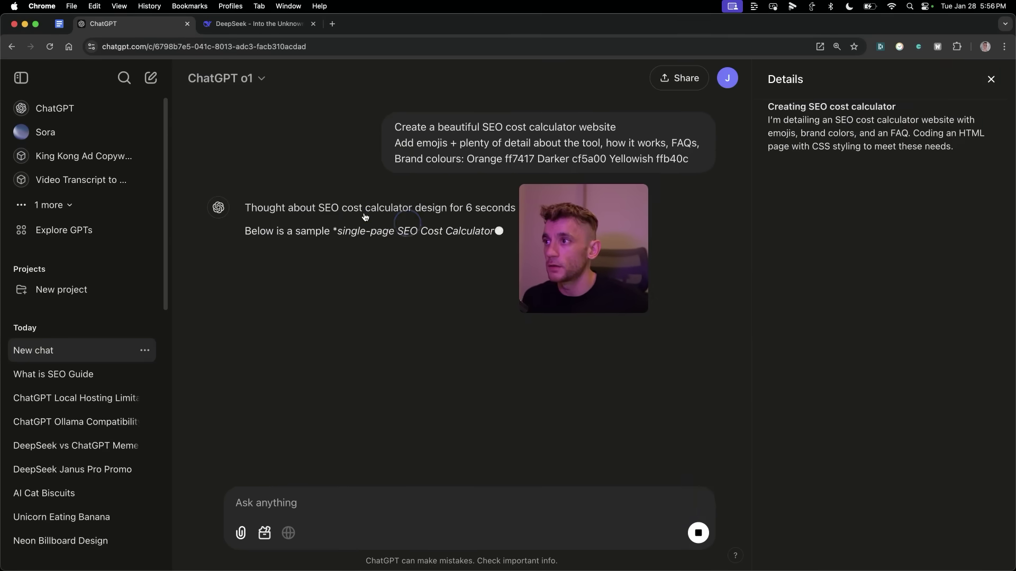
- Follow o1's reasoning and streamed reply, then open its calculator HTML in the code canvas
click(363, 210)
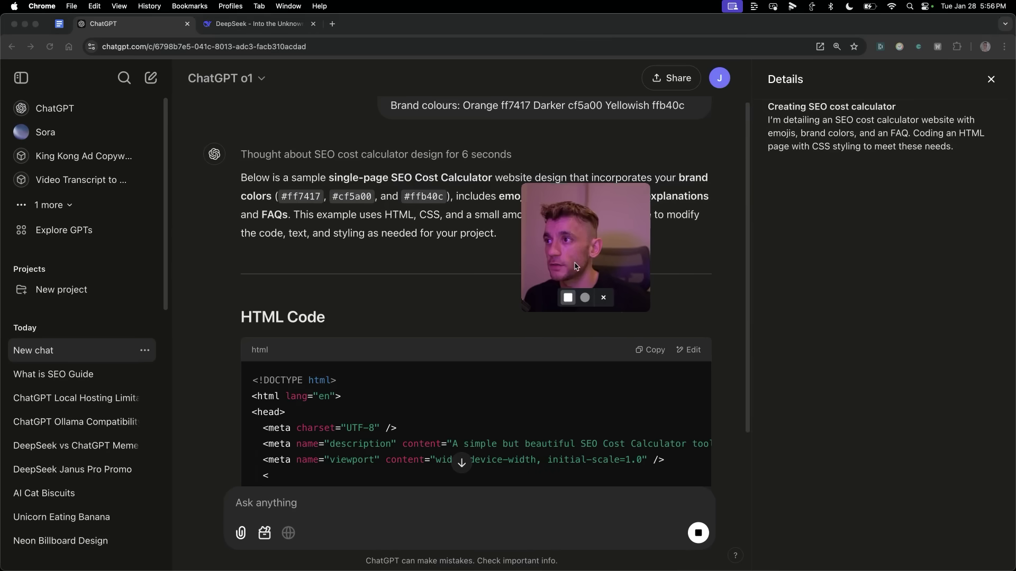
scroll(590, 204, down, 4)
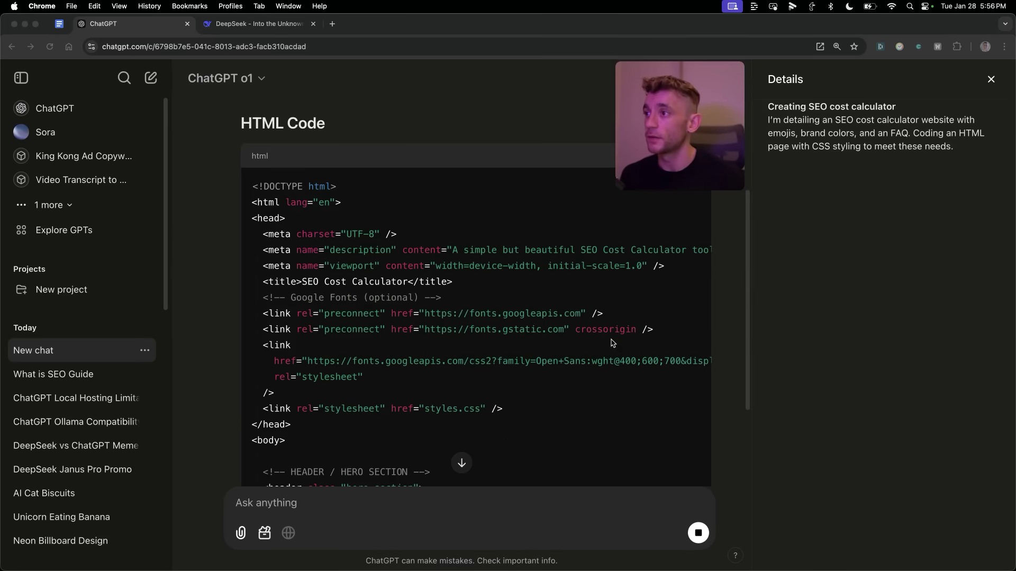
scroll(612, 343, down, 5)
key(ctrl+Tab)
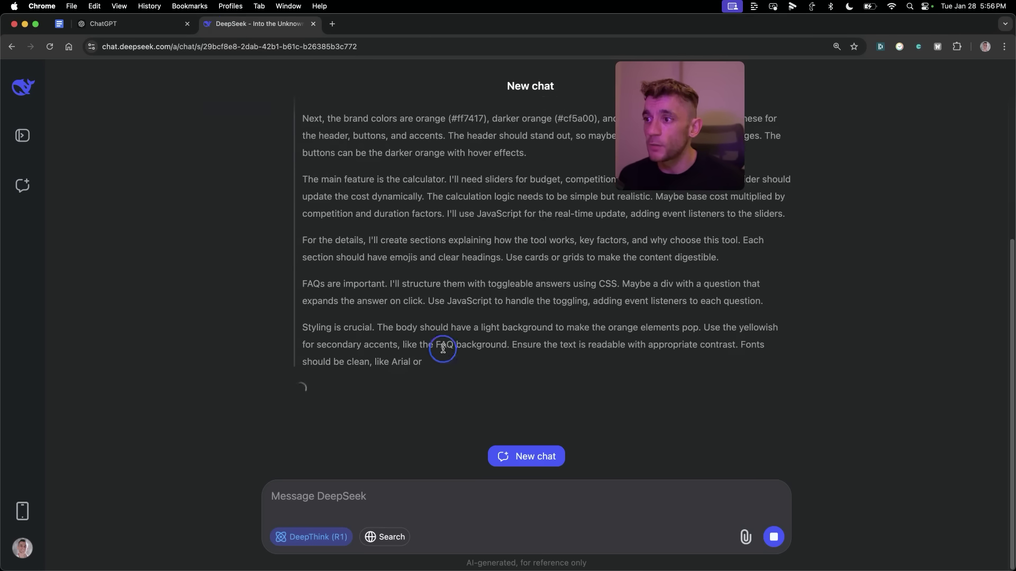
key(ctrl+shift+Tab)
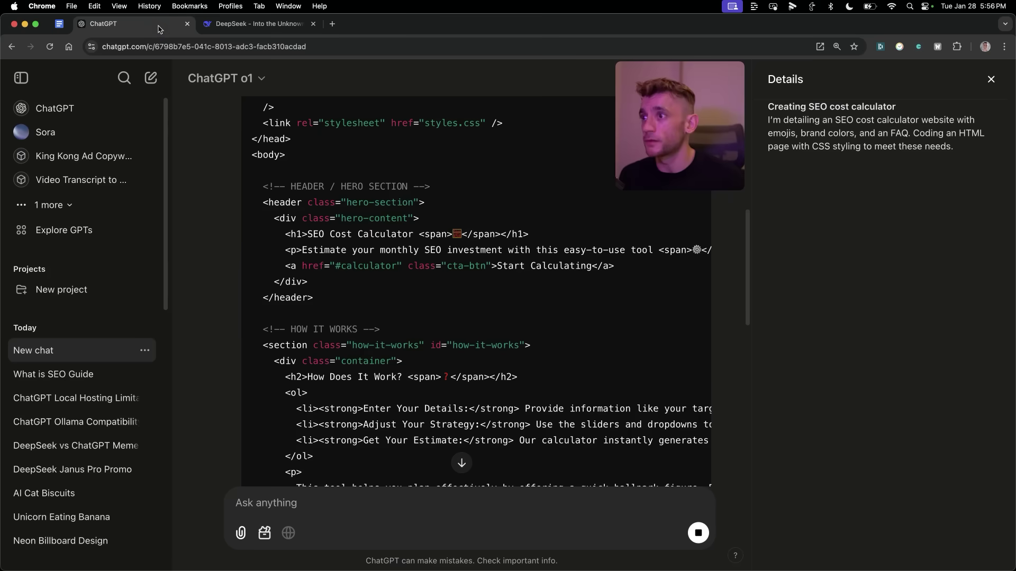
drag(680, 159, 852, 222)
click(461, 463)
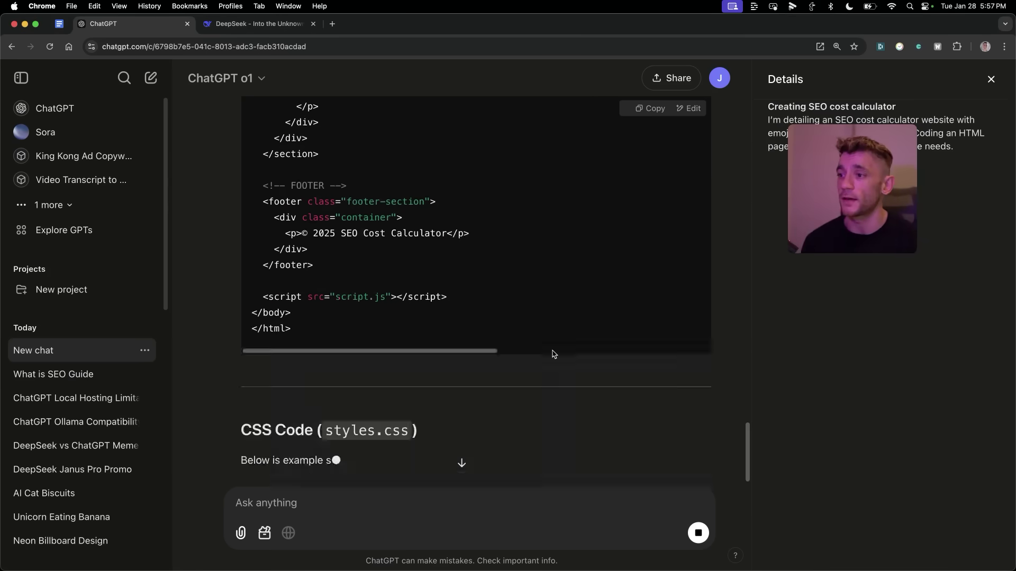
scroll(461, 463, up, 15)
click(691, 108)
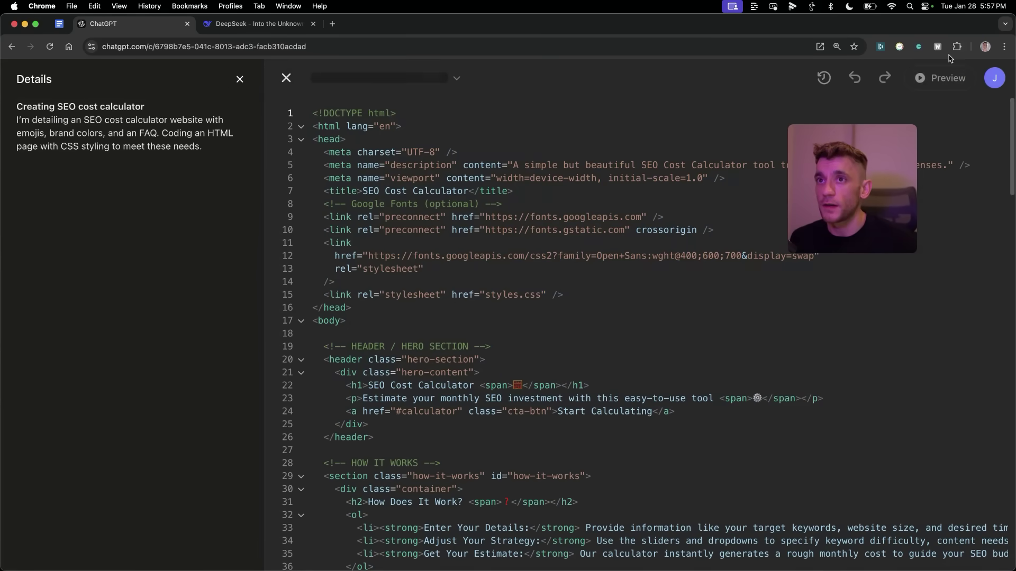
- Close o1's reasoning panel, ask it to put the CSS inside the HTML, and glance at DeepSeek
click(239, 80)
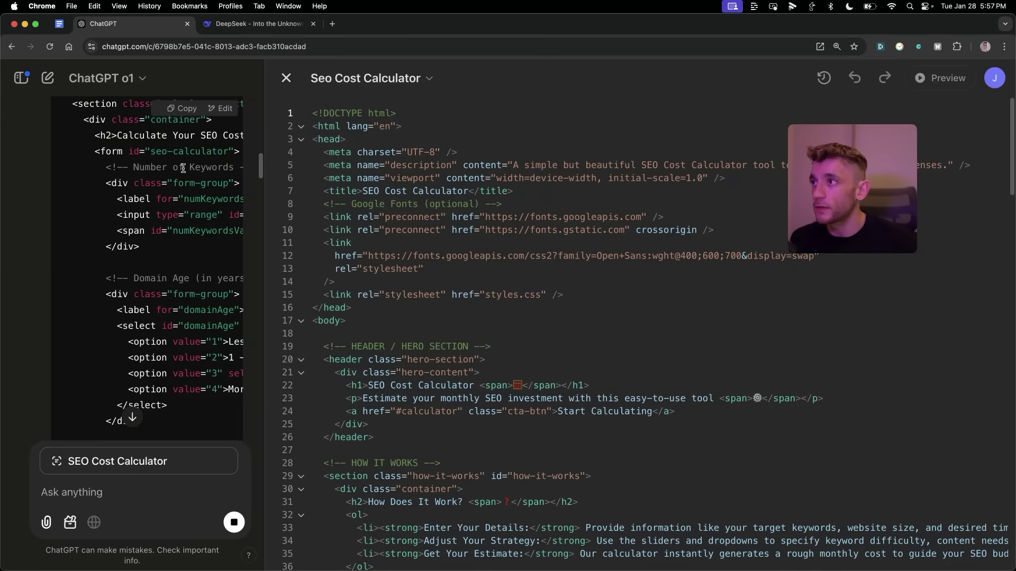
scroll(118, 316, down, 20)
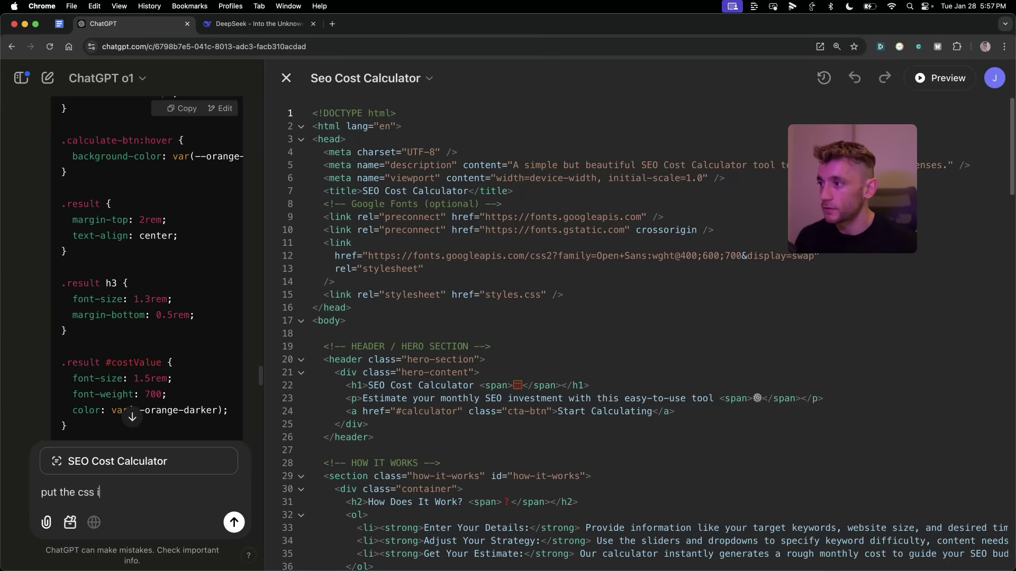
key(Return)
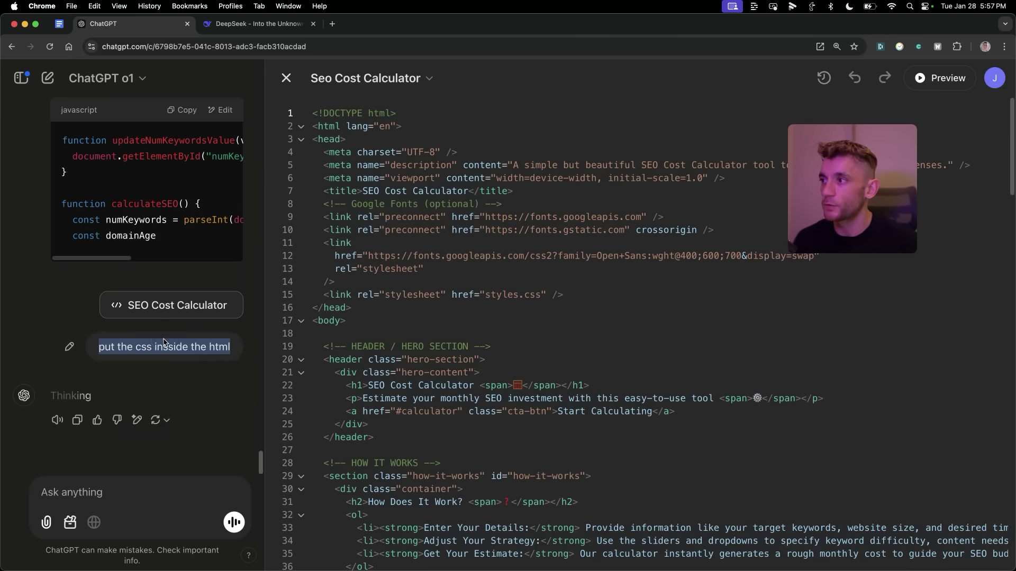
click(237, 24)
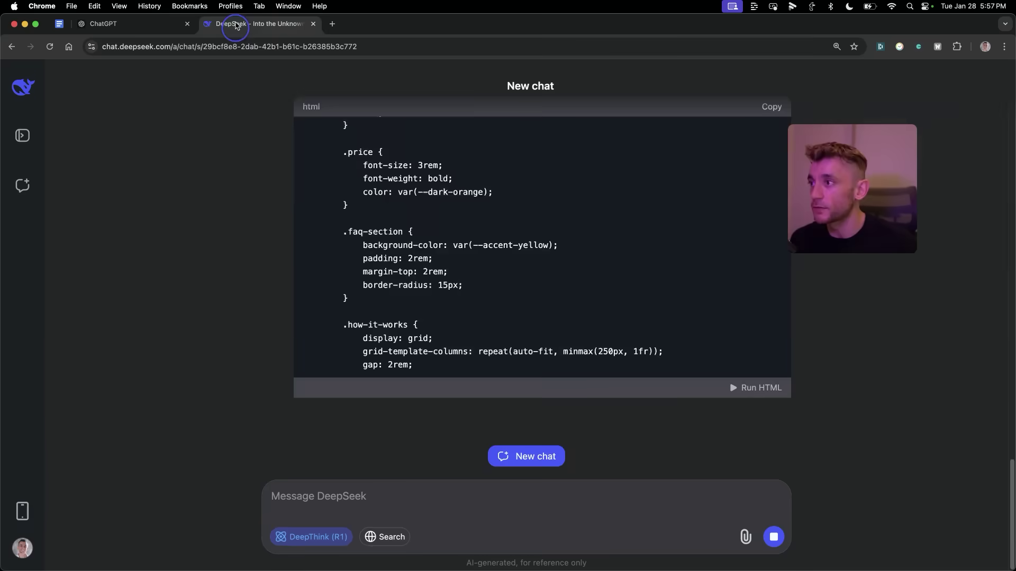
scroll(658, 396, up, 10)
scroll(659, 396, down, 8)
scroll(649, 435, down, 20)
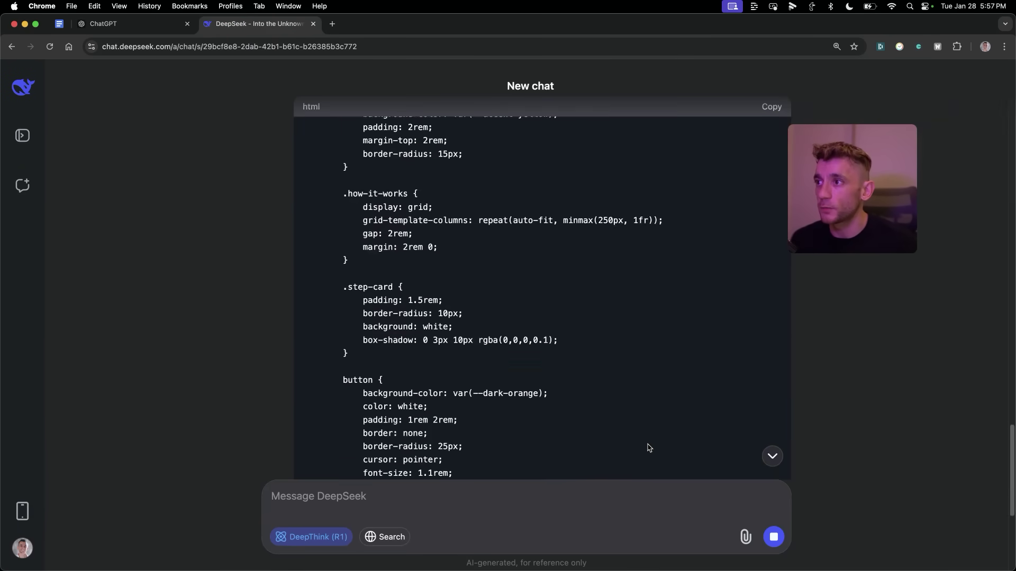
key(ctrl+shift+Tab)
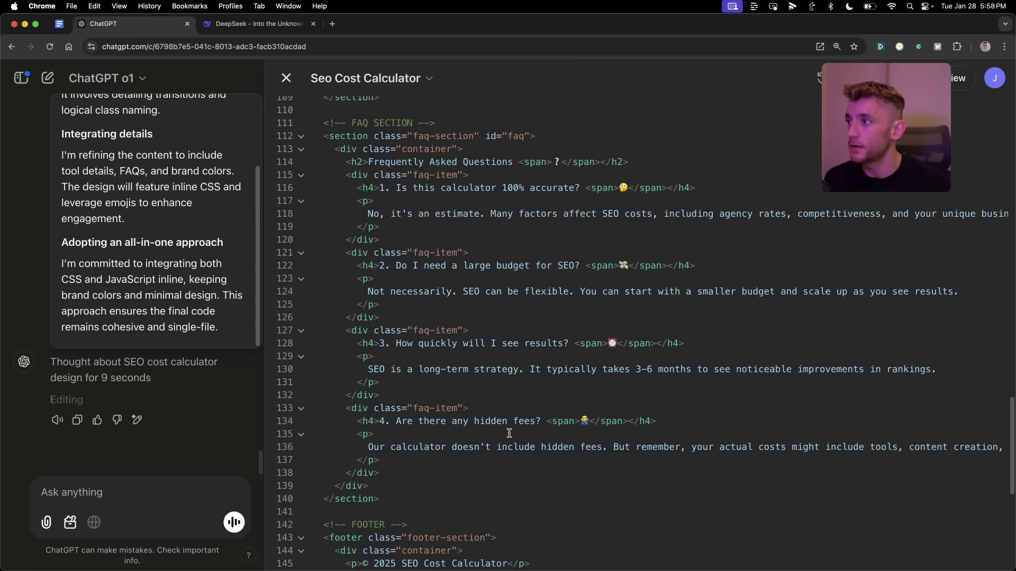
- Collapse the nine-second reasoning summary, close the code canvas, and review DeepSeek's finished answer
click(133, 376)
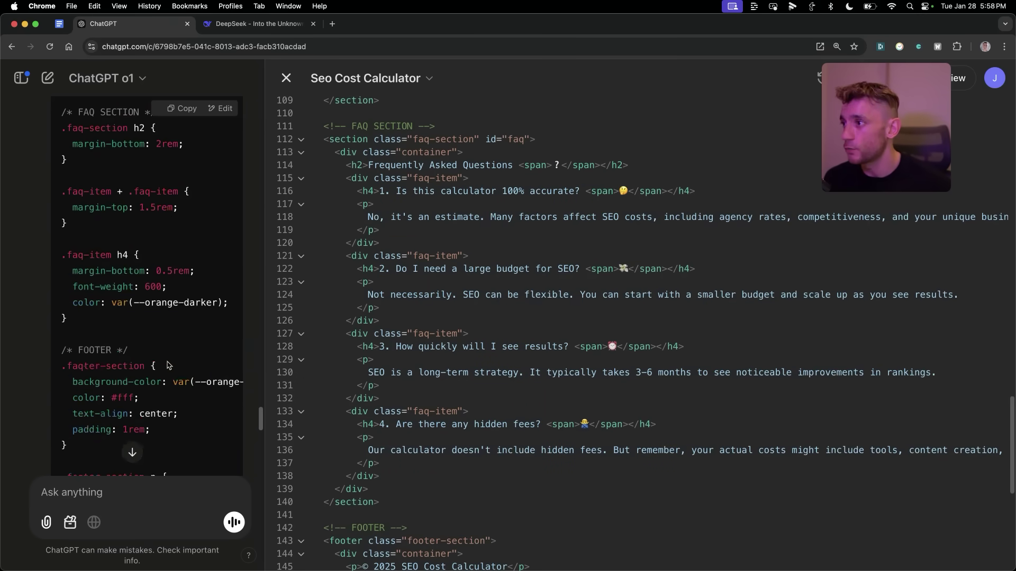
click(249, 23)
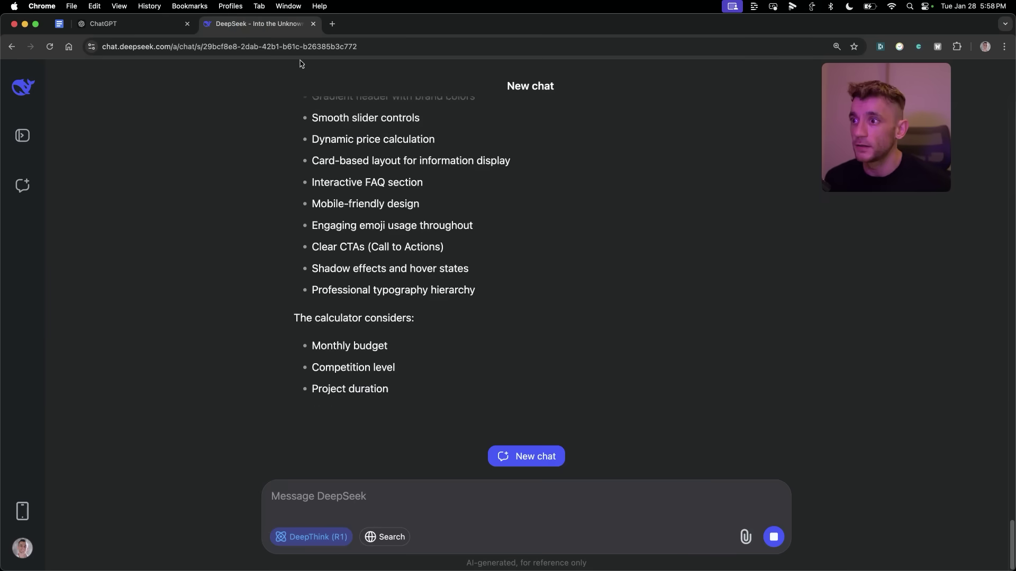
click(159, 24)
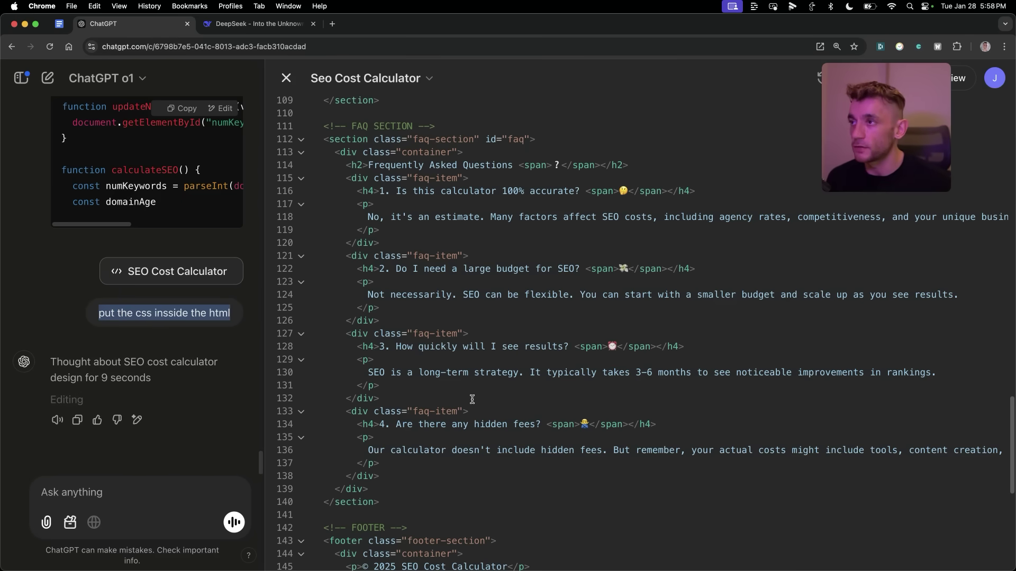
click(285, 77)
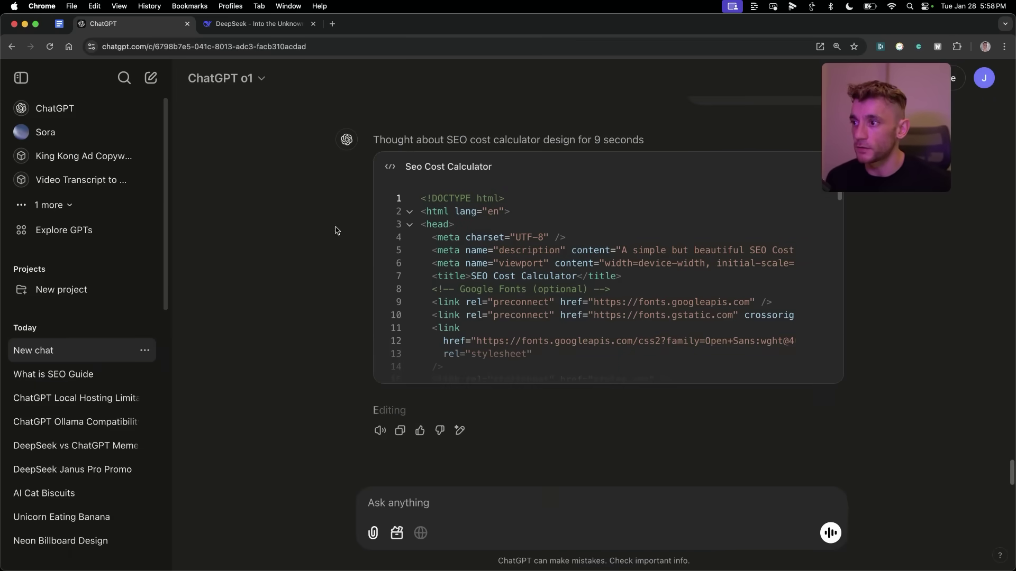
click(254, 24)
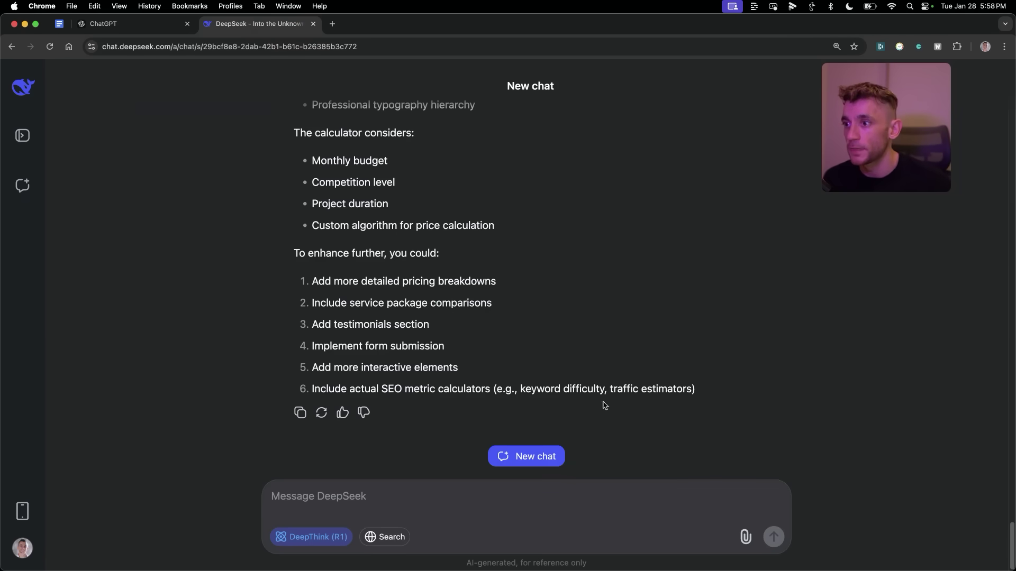
scroll(582, 359, up, 10)
scroll(628, 344, down, 5)
- Run DeepSeek's HTML as a live preview and scroll through the calculator page
click(757, 314)
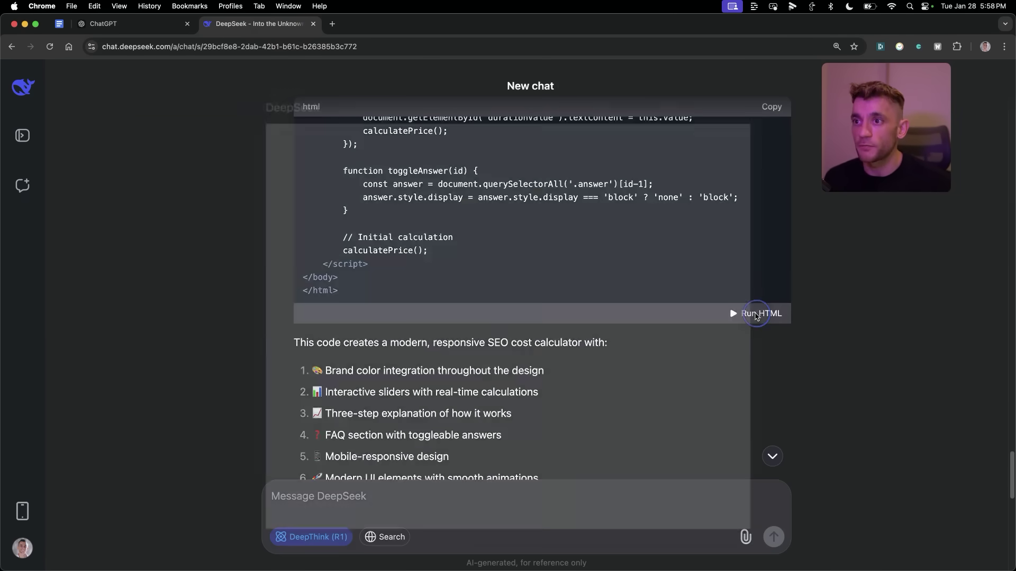
scroll(661, 371, down, 10)
scroll(614, 346, up, 10)
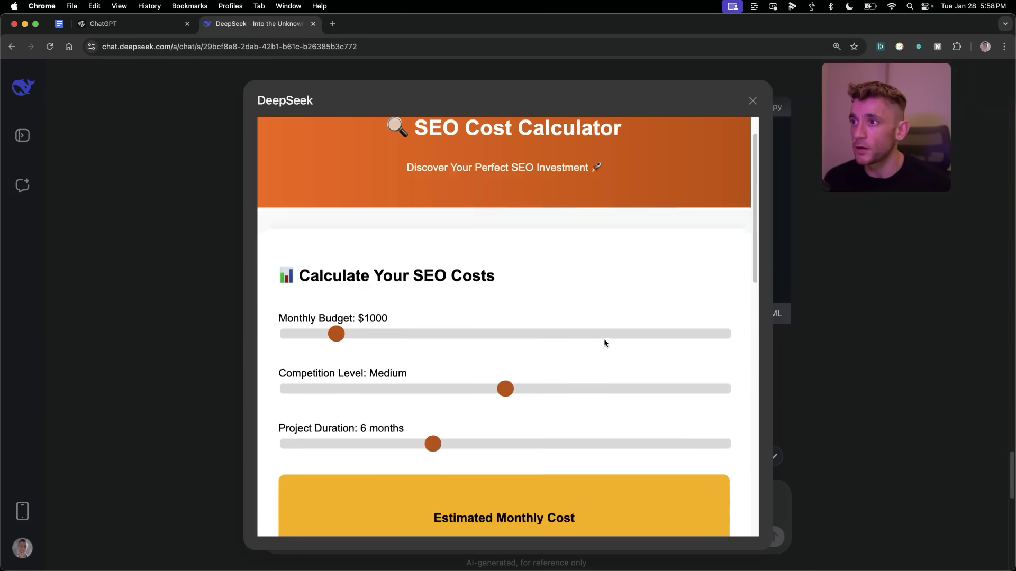
scroll(604, 343, up, 2)
scroll(396, 306, down, 3)
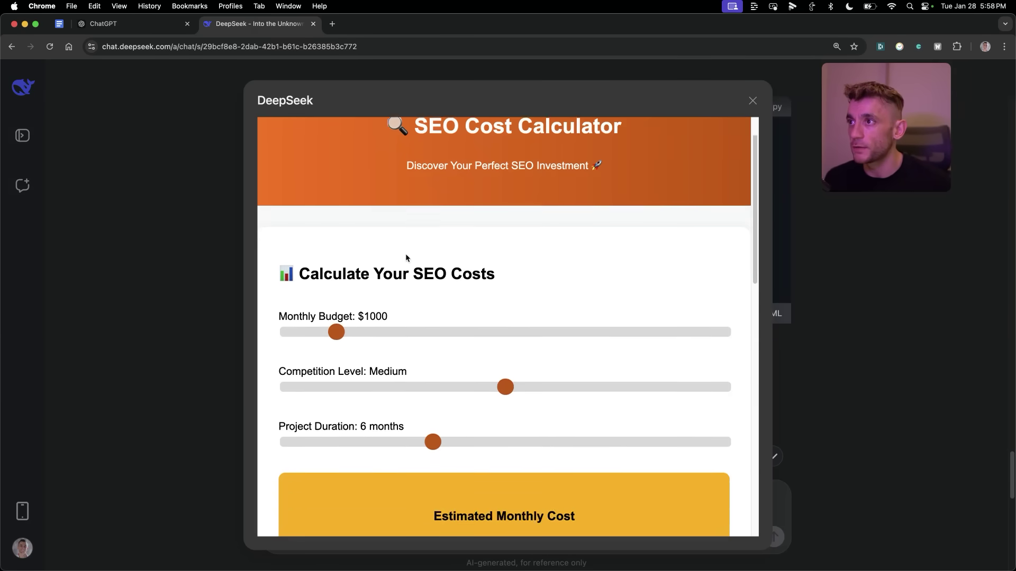
scroll(406, 256, up, 3)
click(609, 208)
scroll(476, 222, down, 4)
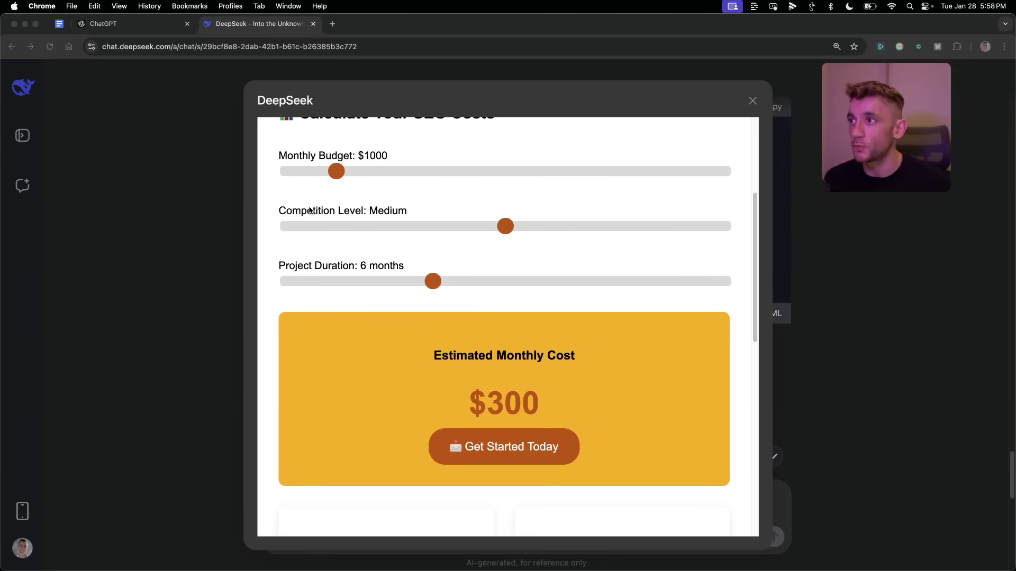
- Set the calculator sliders to a $3500 budget, Low competition and 9 months
click(336, 174)
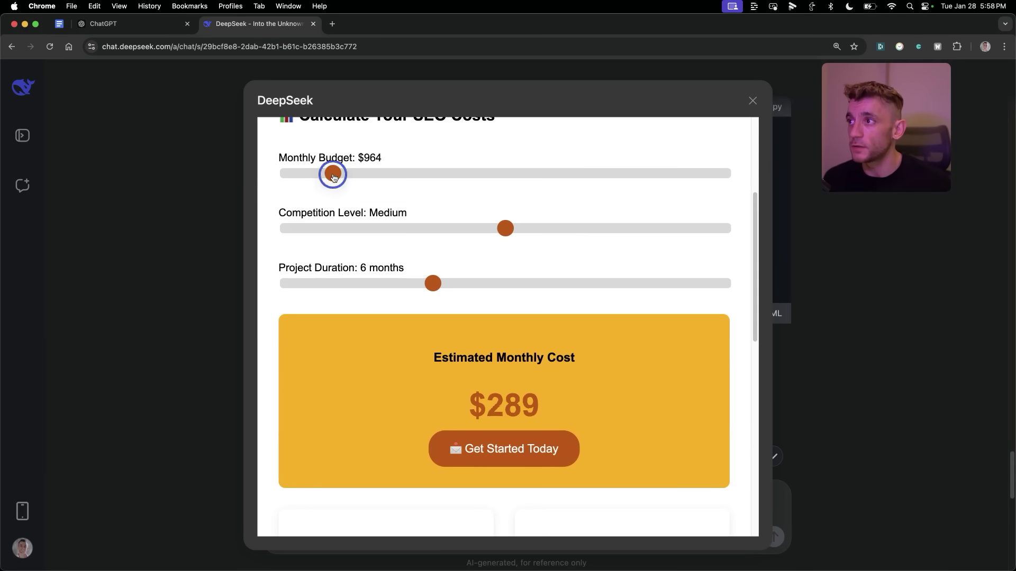
drag(333, 175, 578, 175)
drag(450, 234, 372, 243)
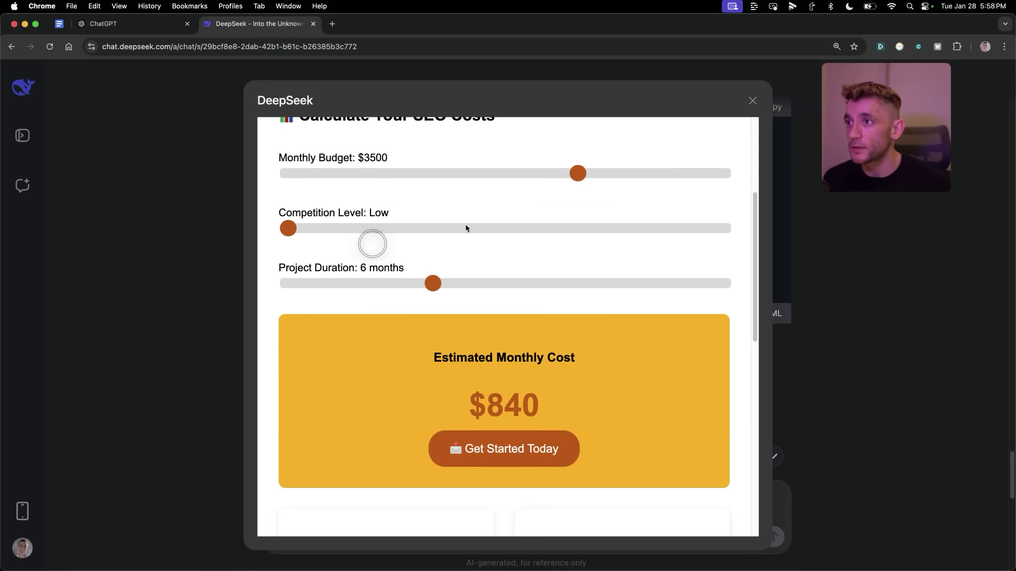
drag(446, 286, 572, 283)
scroll(594, 314, down, 2)
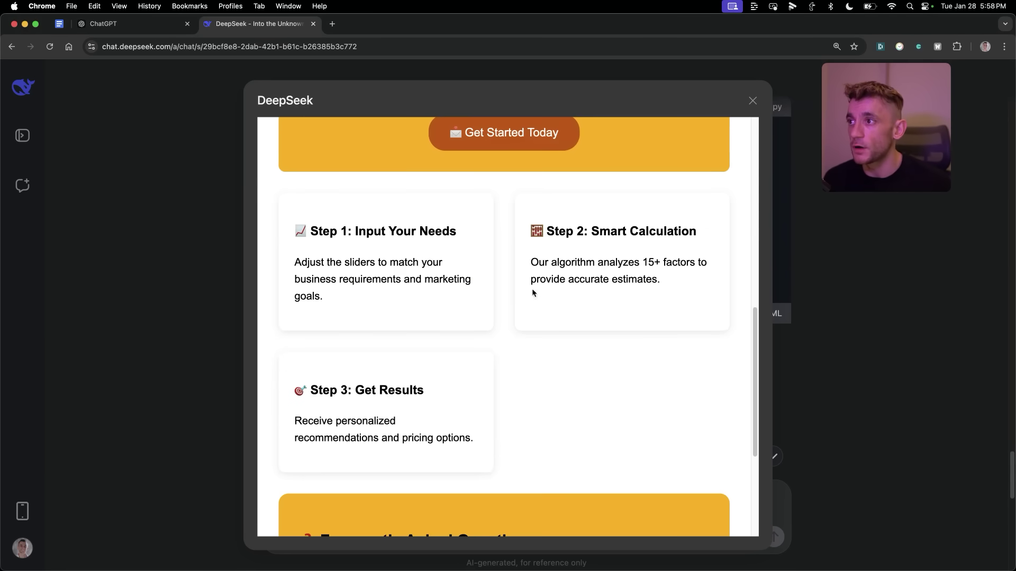
scroll(549, 290, down, 1)
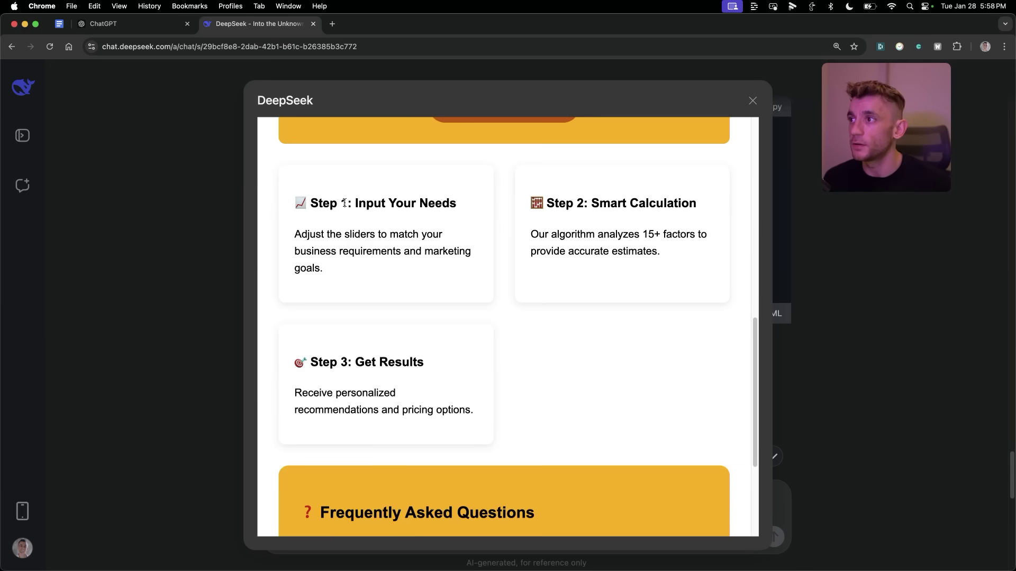
- Highlight the step cards, FAQ card and SEO Cost Calculator title in the preview
drag(288, 175, 613, 426)
scroll(476, 390, down, 7)
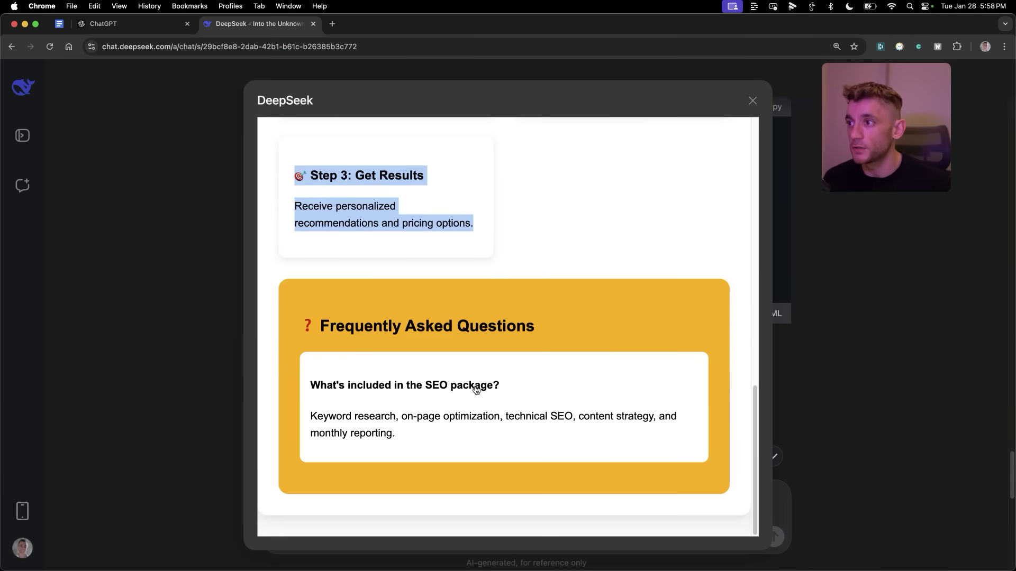
click(476, 390)
drag(368, 326, 492, 487)
click(481, 386)
scroll(476, 317, up, 15)
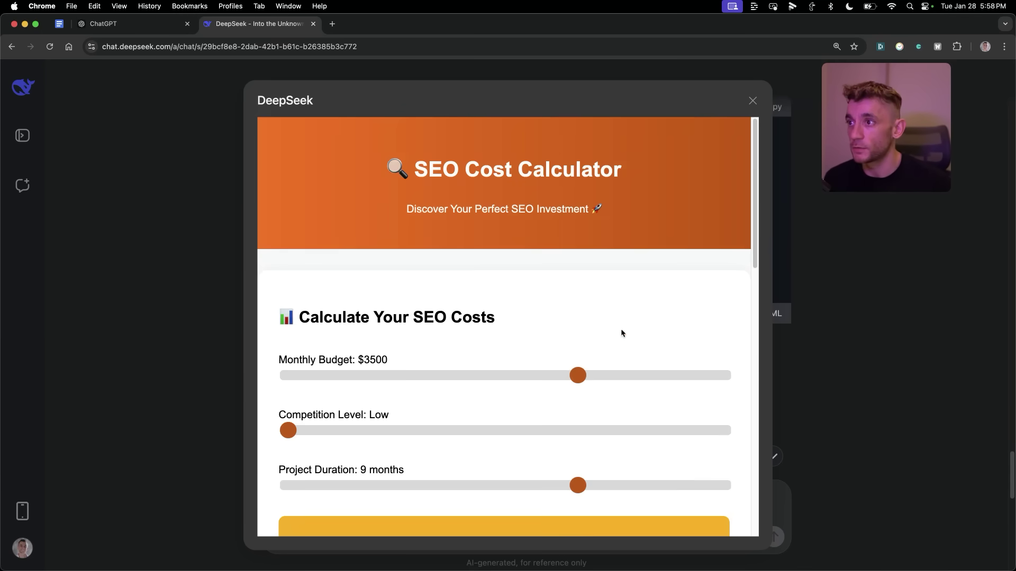
drag(387, 169, 604, 211)
click(603, 212)
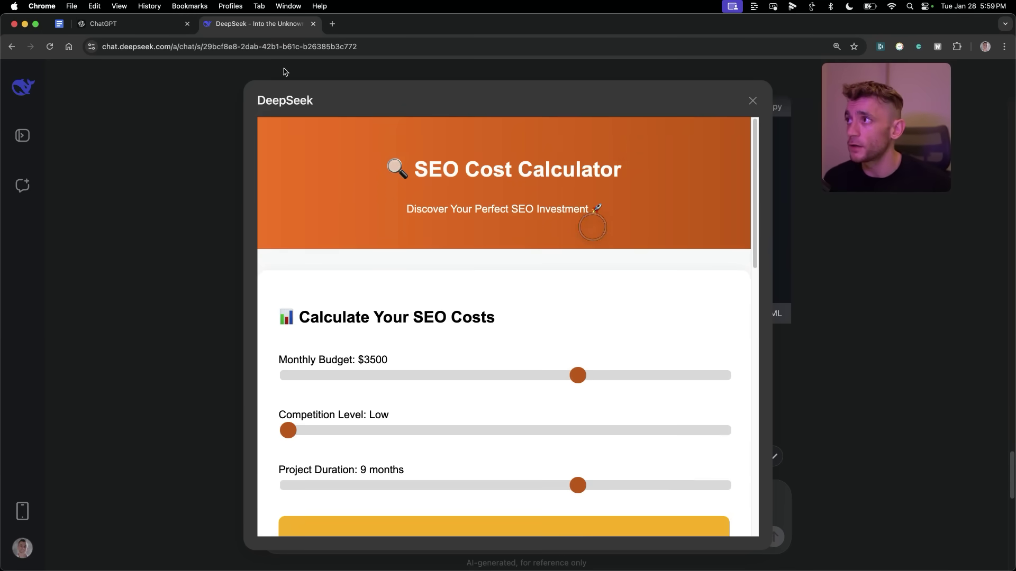
click(132, 27)
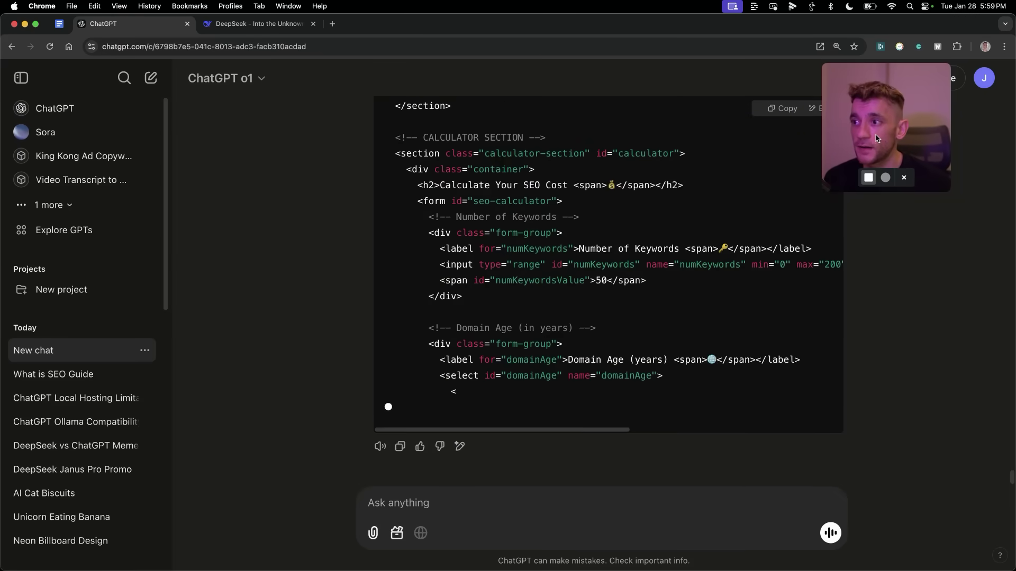
- Review o1's streamed calculator code including the FAQ section, open it in the editor and render a preview
drag(876, 139, 891, 322)
scroll(695, 271, up, 9)
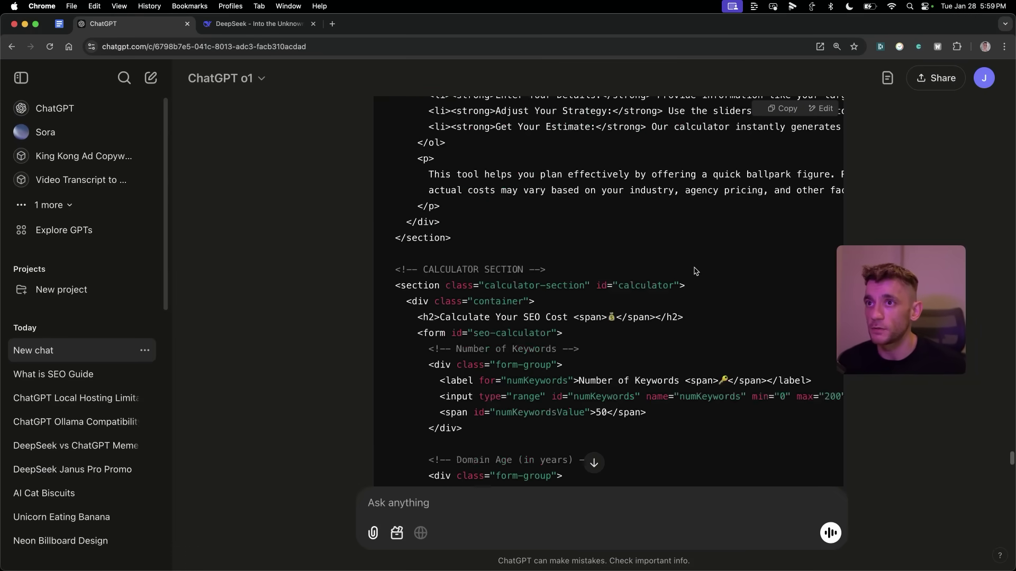
scroll(695, 271, down, 15)
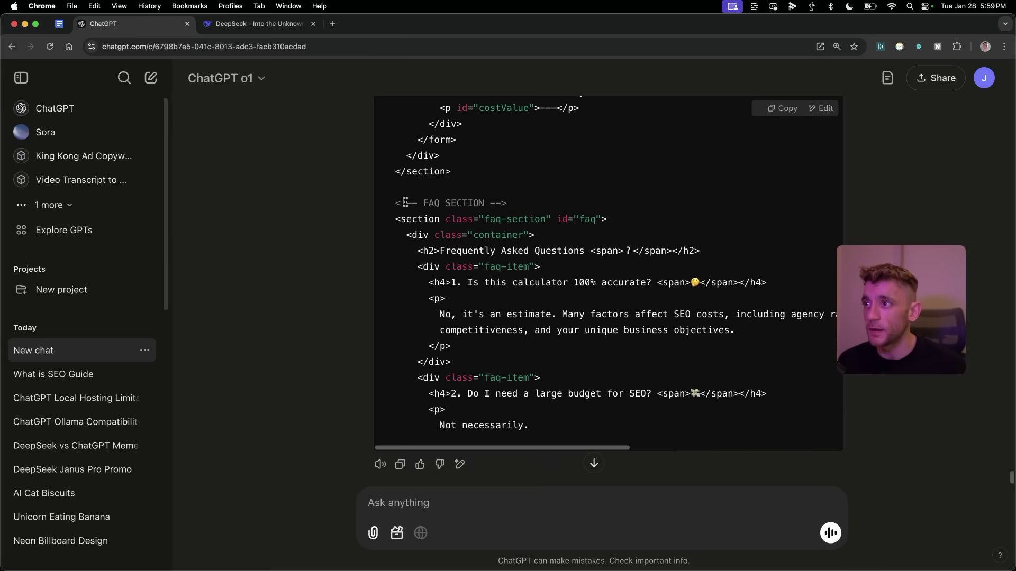
drag(406, 202, 710, 352)
click(491, 332)
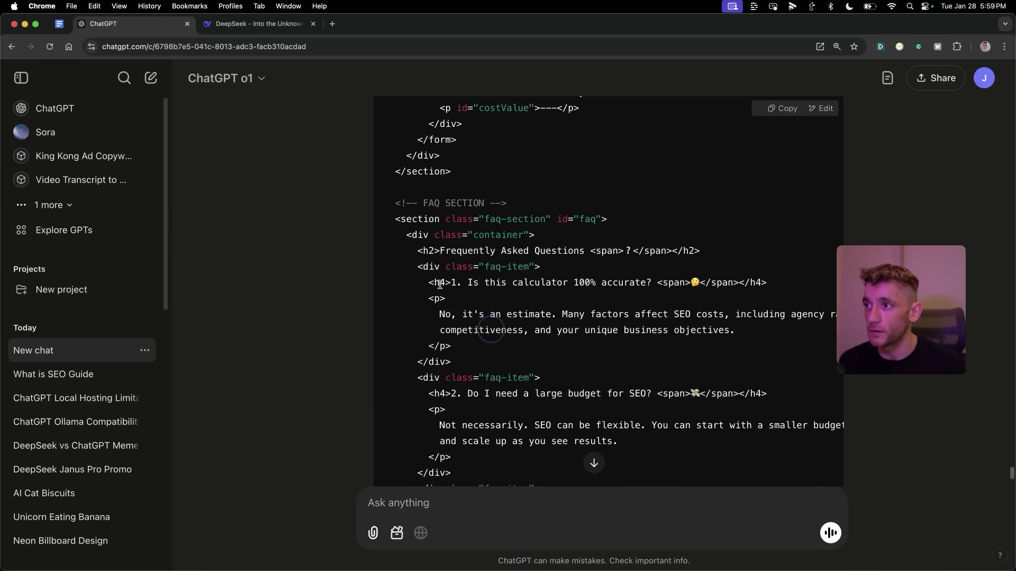
scroll(440, 285, down, 8)
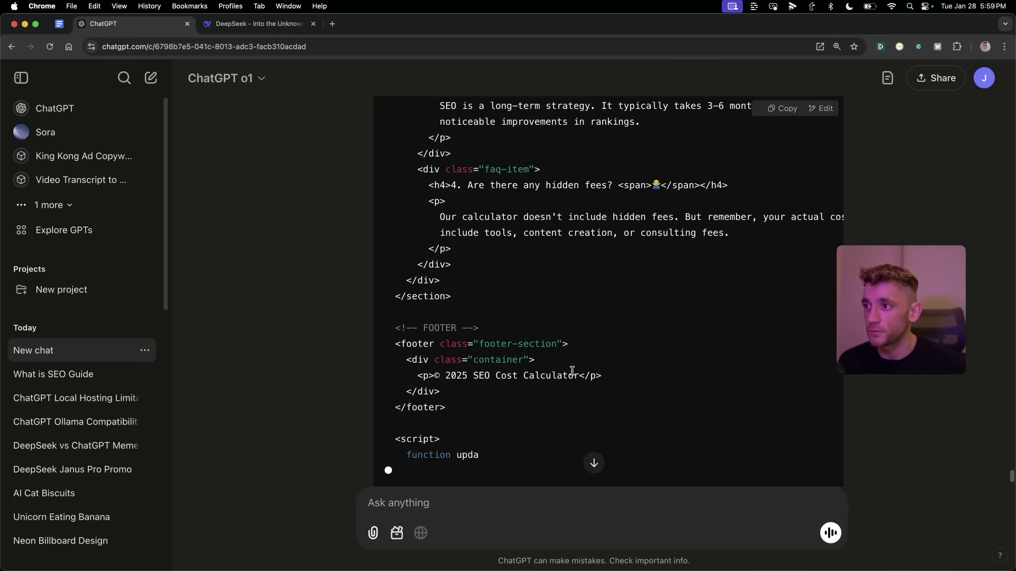
scroll(572, 370, down, 8)
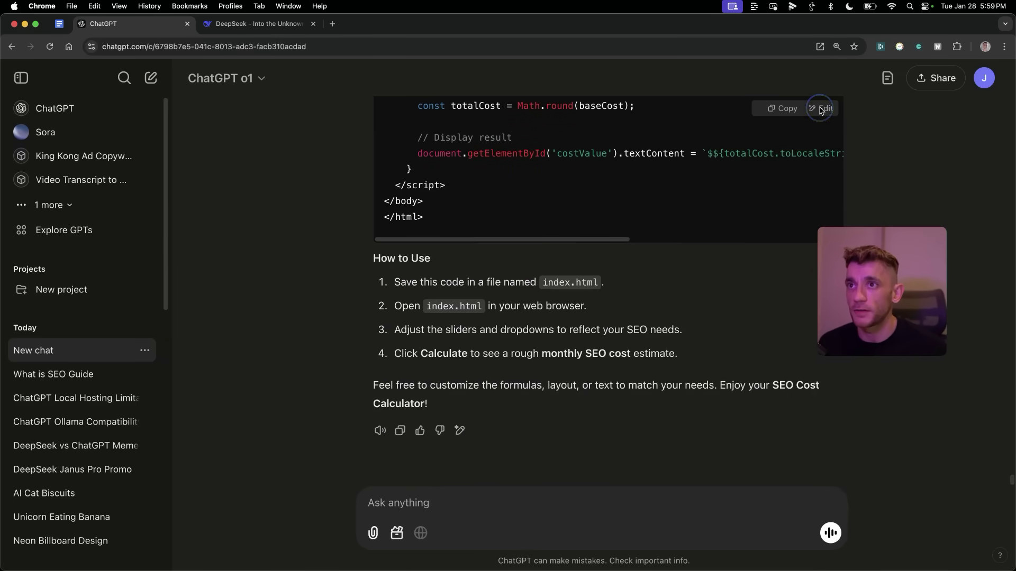
click(821, 110)
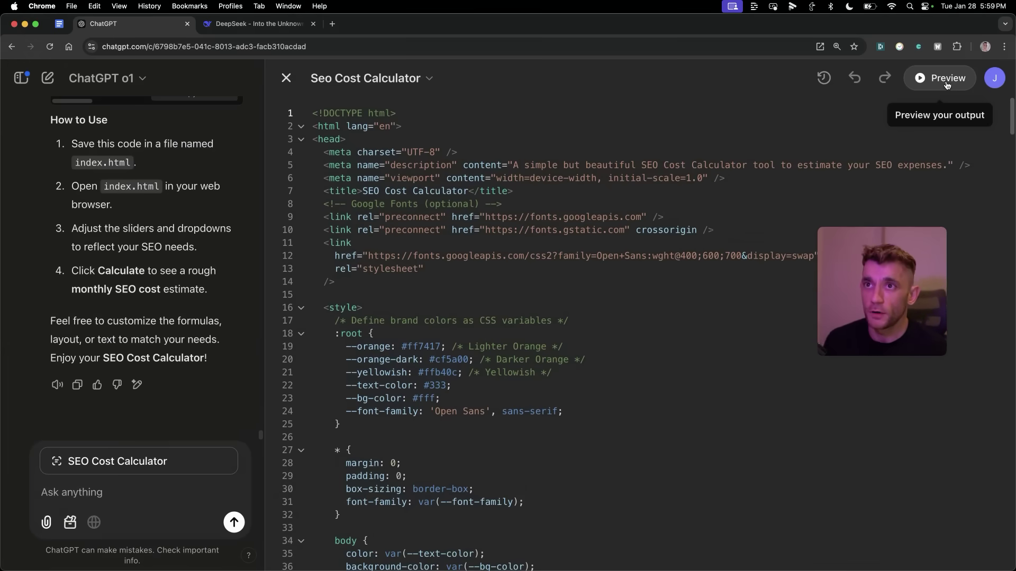
click(946, 82)
- Allow network access and scroll o1's calculator preview, comparing it against DeepSeek's version
click(605, 376)
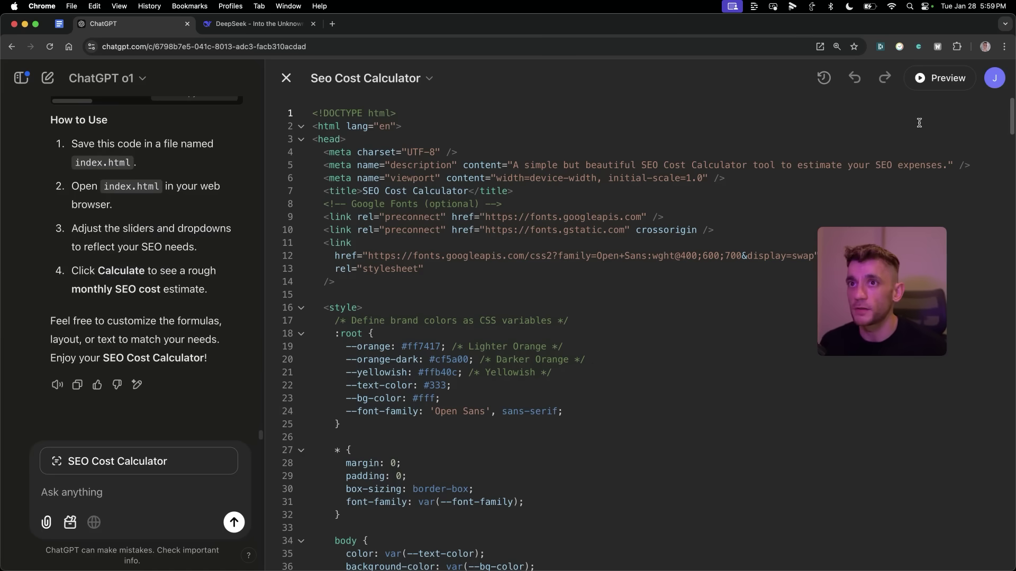
scroll(741, 440, down, 15)
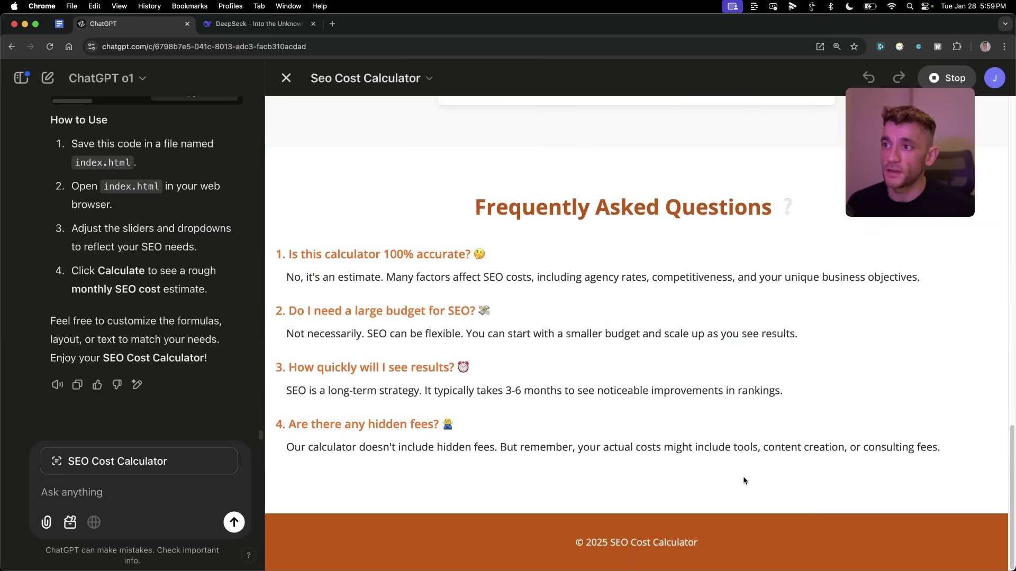
scroll(651, 380, down, 3)
triple_click(680, 376)
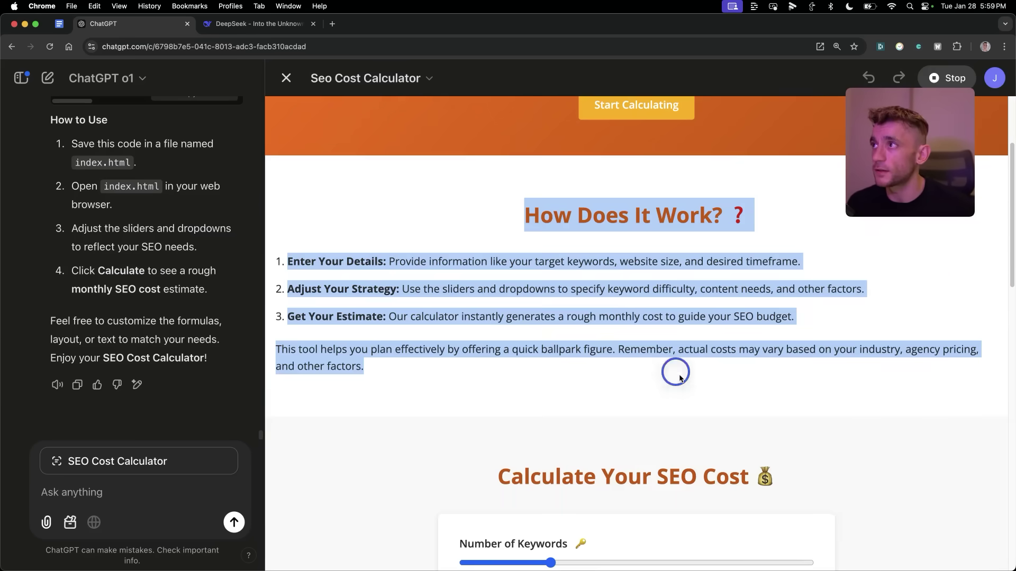
click(248, 26)
scroll(440, 270, down, 10)
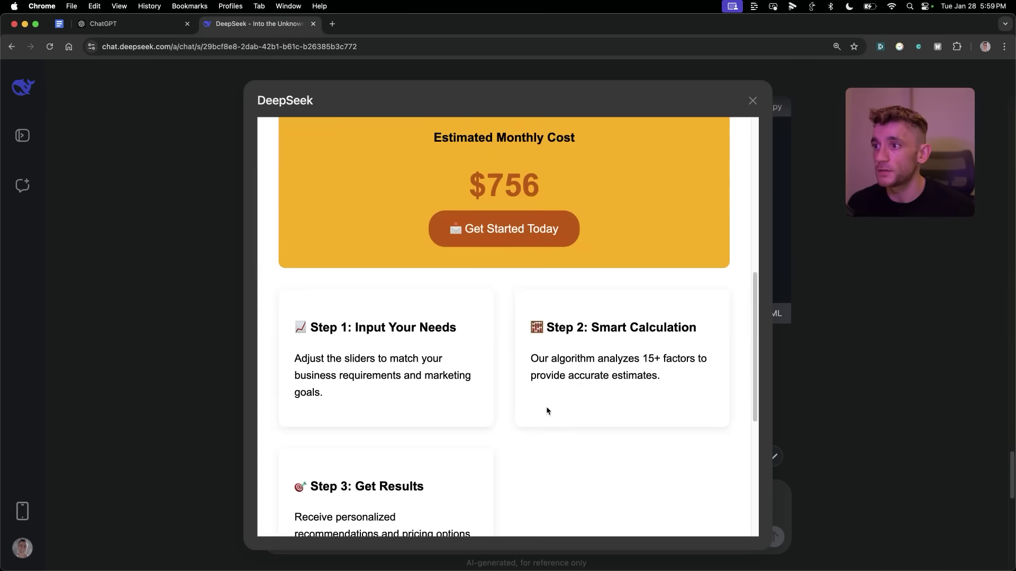
scroll(546, 406, up, 10)
click(100, 25)
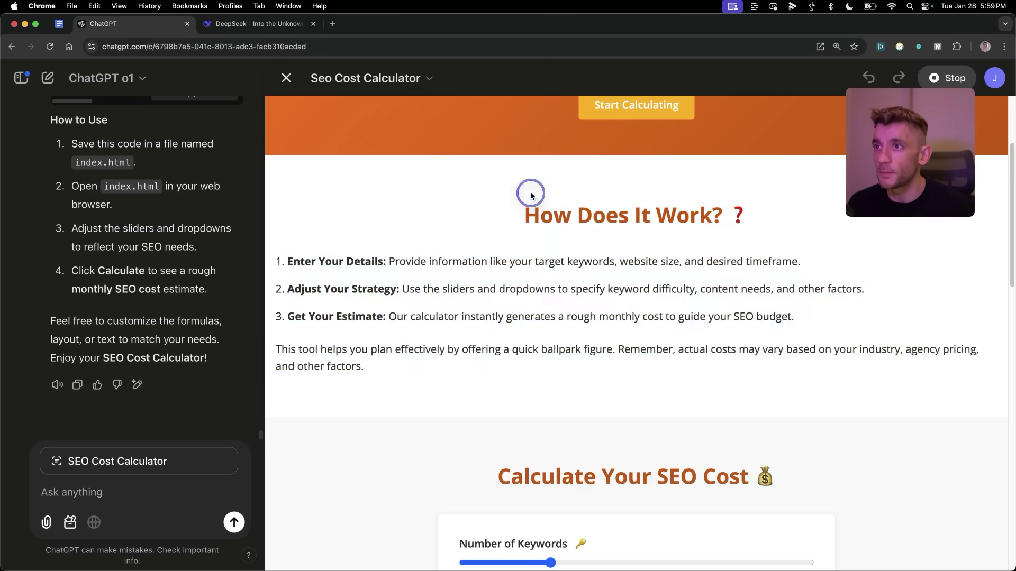
scroll(721, 426, down, 5)
scroll(617, 303, down, 3)
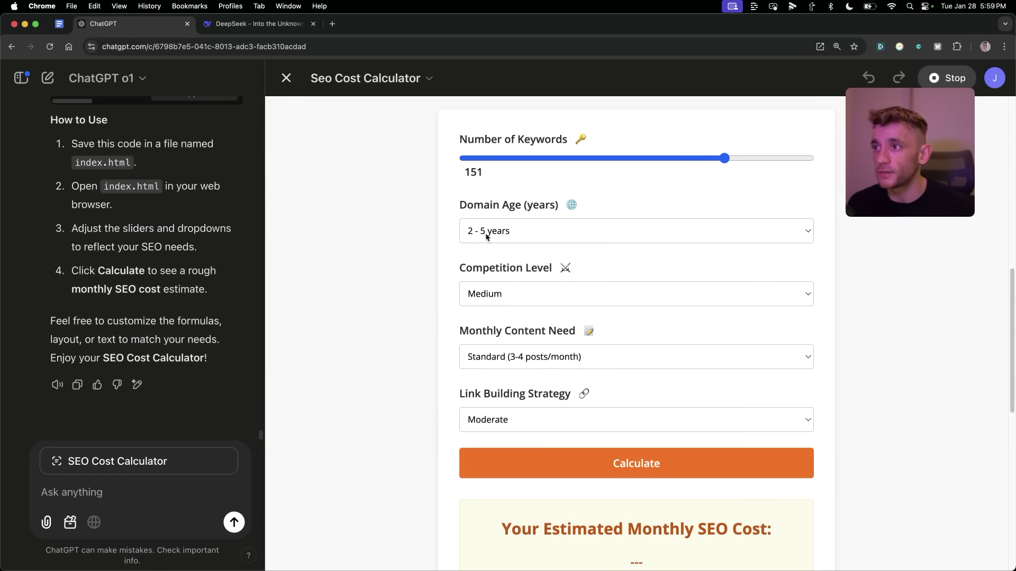
- Calculate the estimated monthly SEO cost in o1's preview and highlight its FAQ text
click(254, 23)
scroll(469, 334, down, 4)
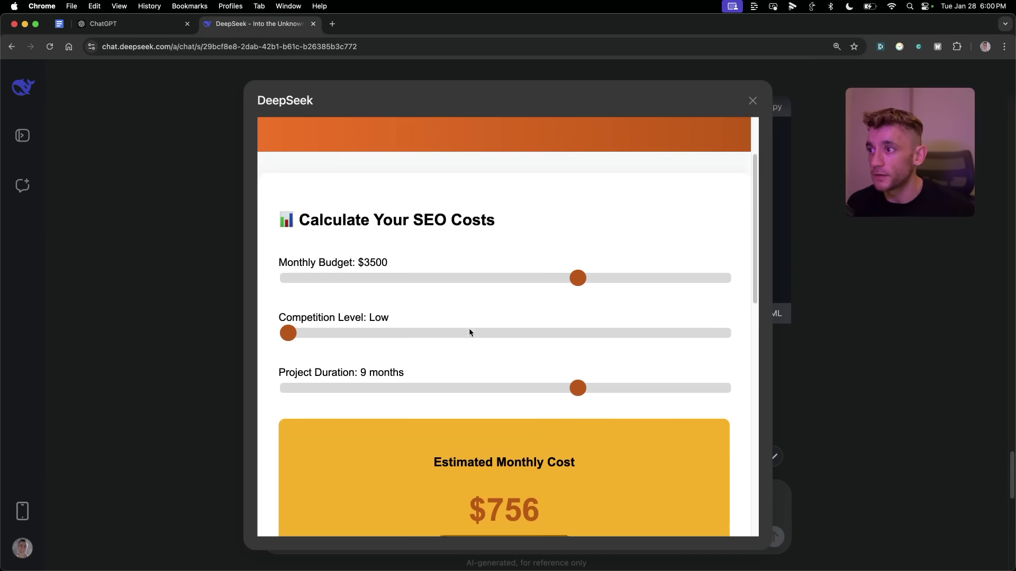
key(ctrl+shift+Tab)
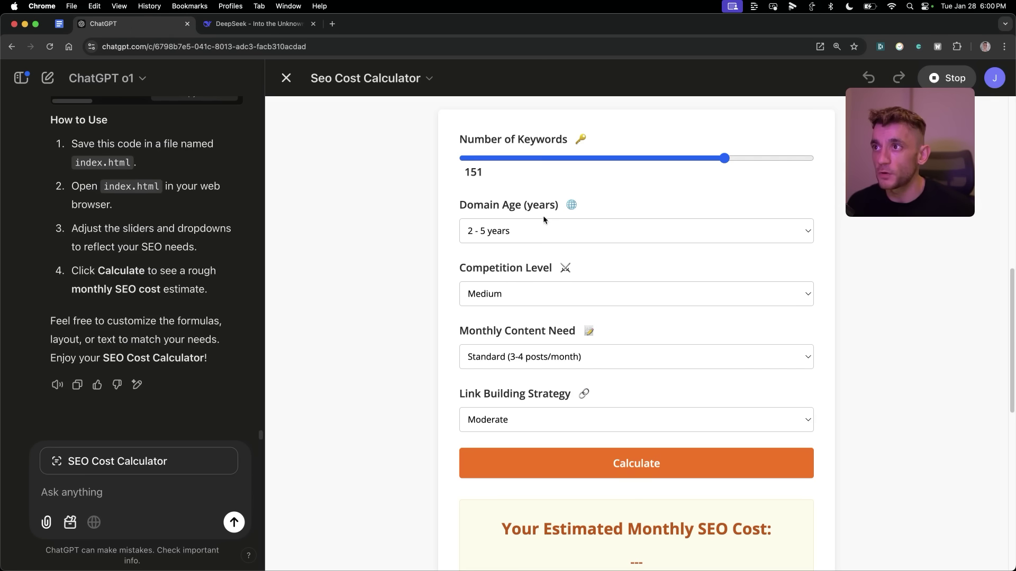
scroll(544, 219, up, 1)
scroll(557, 245, down, 8)
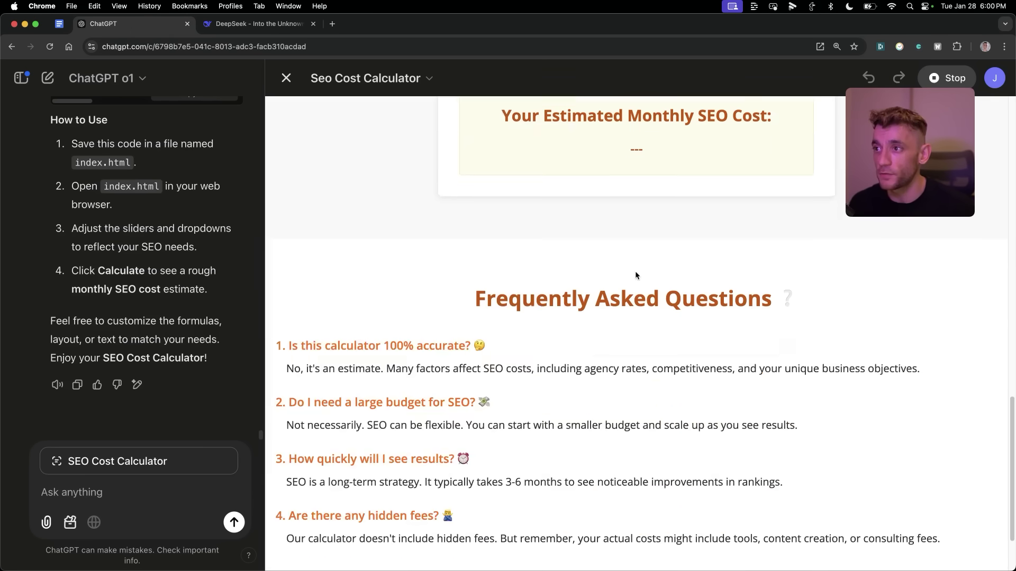
scroll(636, 275, up, 5)
click(635, 290)
scroll(637, 318, down, 6)
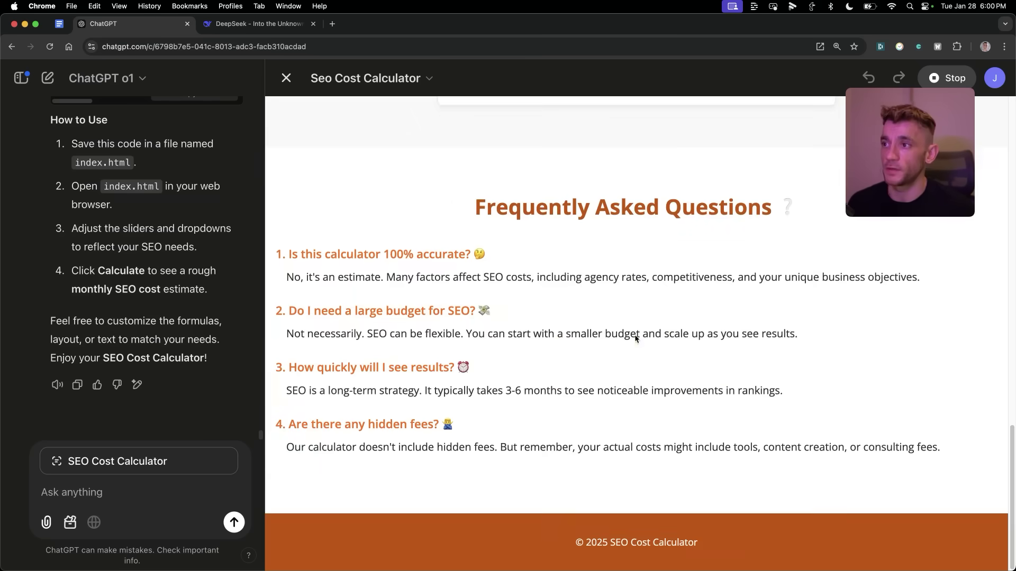
drag(466, 207, 871, 460)
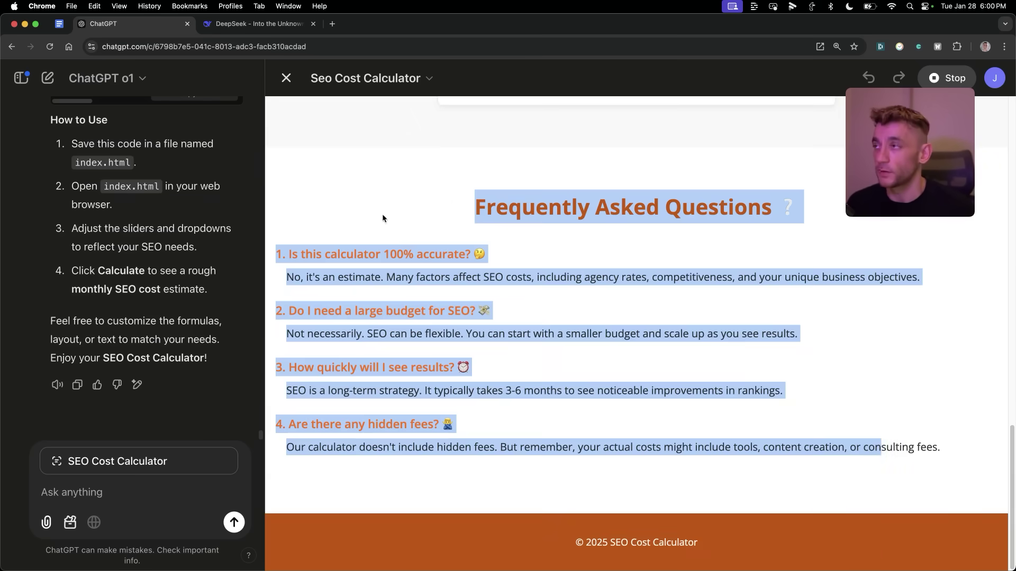
key(ctrl+Tab)
- Review DeepSeek's calculator preview with its $756 monthly estimate, then close it
scroll(527, 391, up, 3)
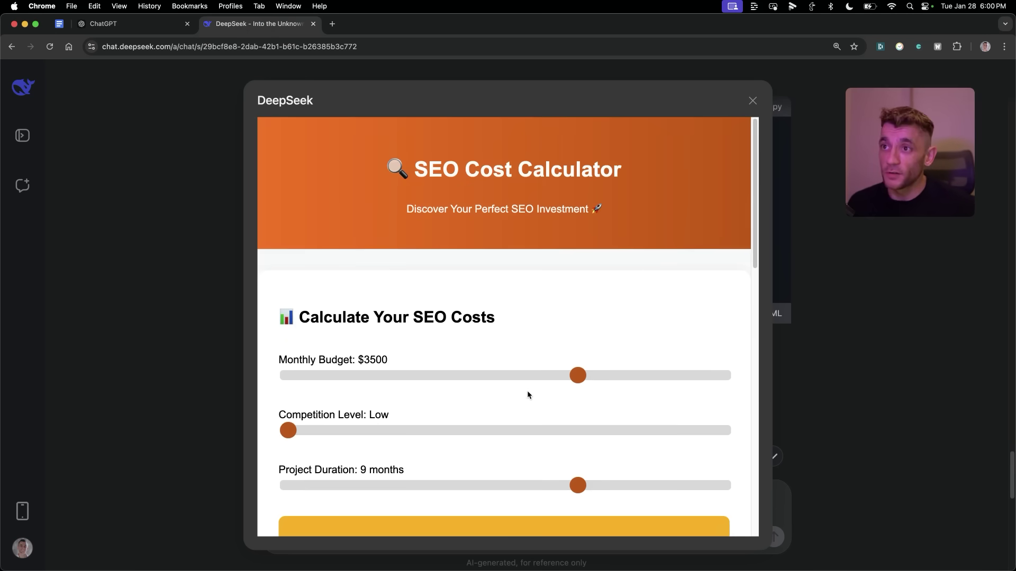
scroll(478, 344, down, 12)
scroll(494, 323, up, 7)
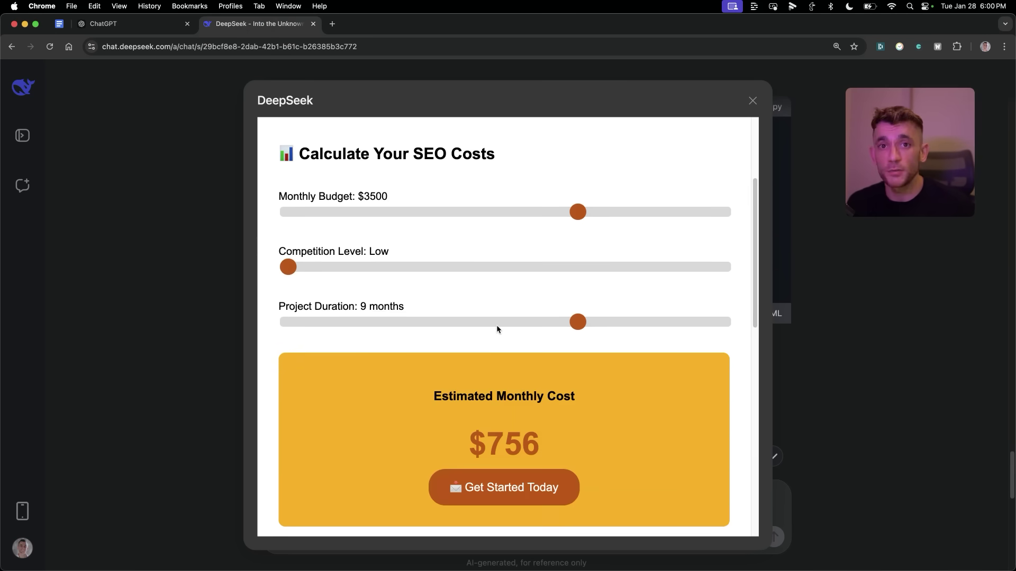
click(751, 100)
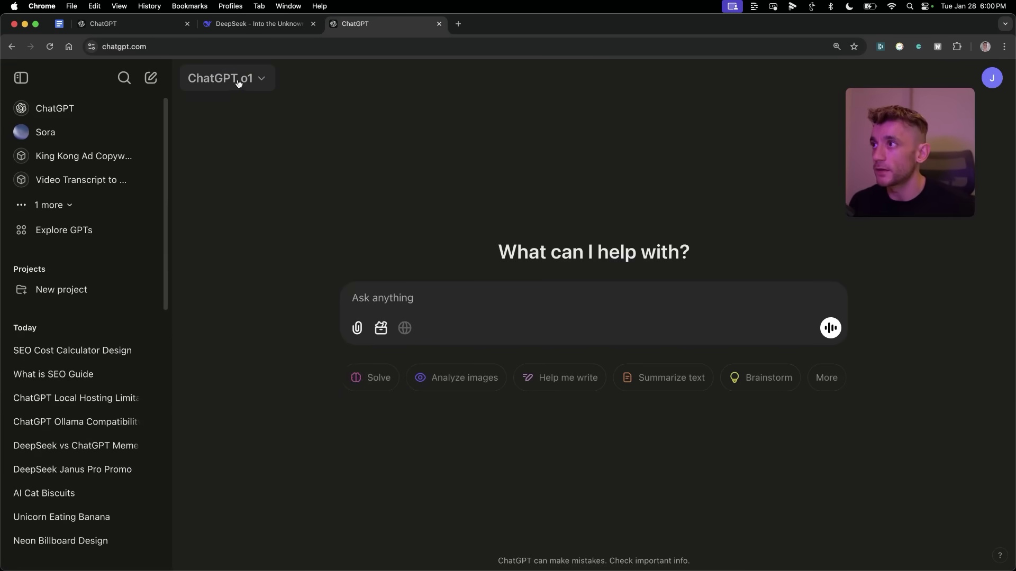
- Switch the new chat to GPT-4o and ask it to 'generate some ai detectable fluff'
click(238, 79)
click(250, 127)
click(421, 294)
text(generate some ai detectable fluff)
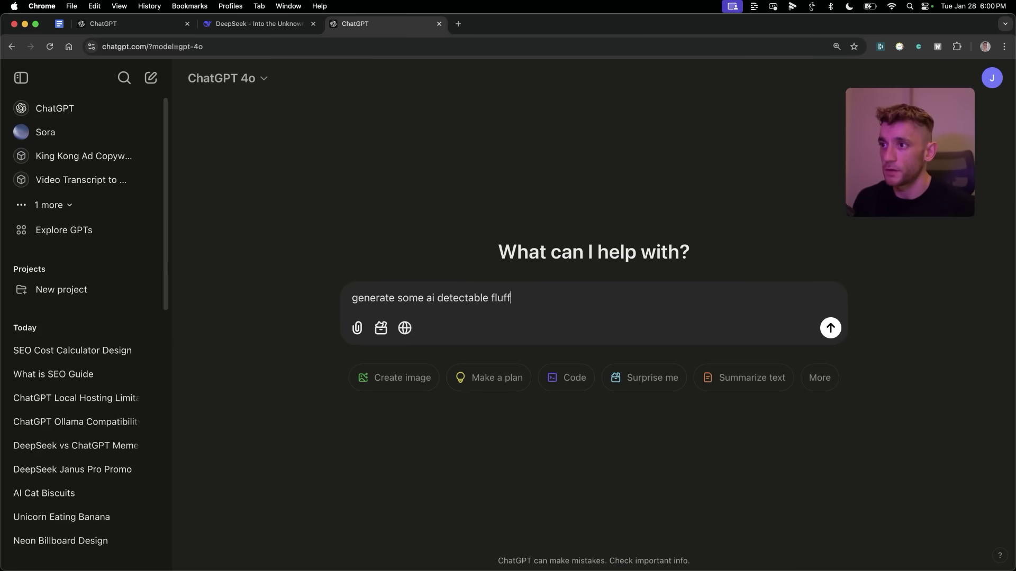
key(Return)
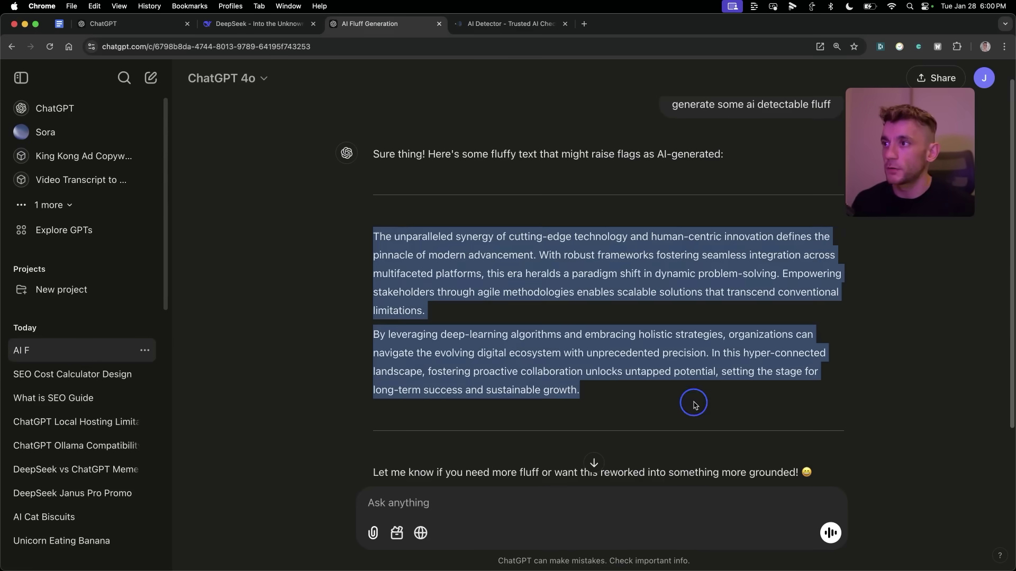
click(511, 25)
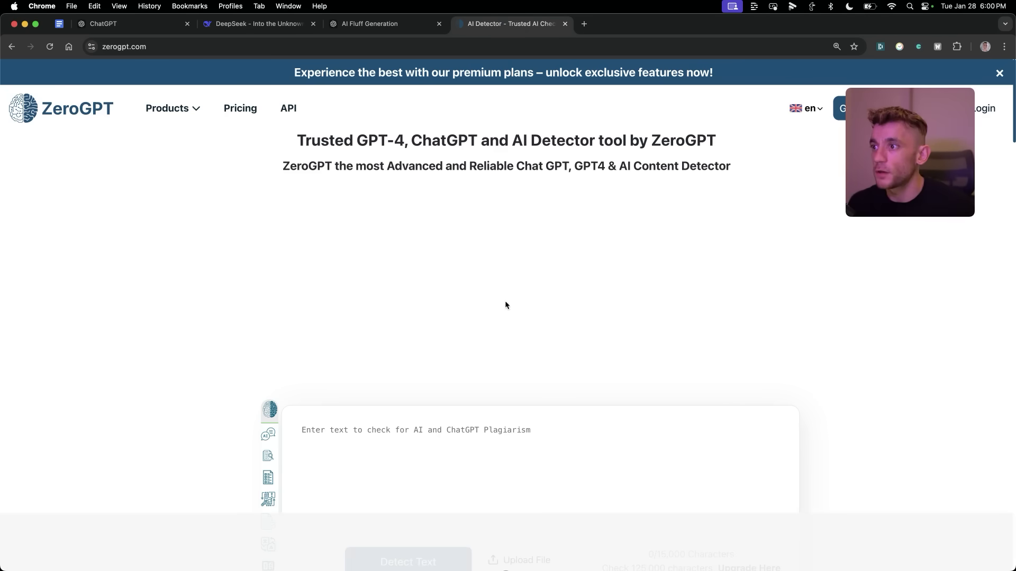
- Paste the GPT-4o fluff into ZeroGPT and run detection, scoring 73.45% AI GPT
scroll(505, 305, down, 5)
click(496, 251)
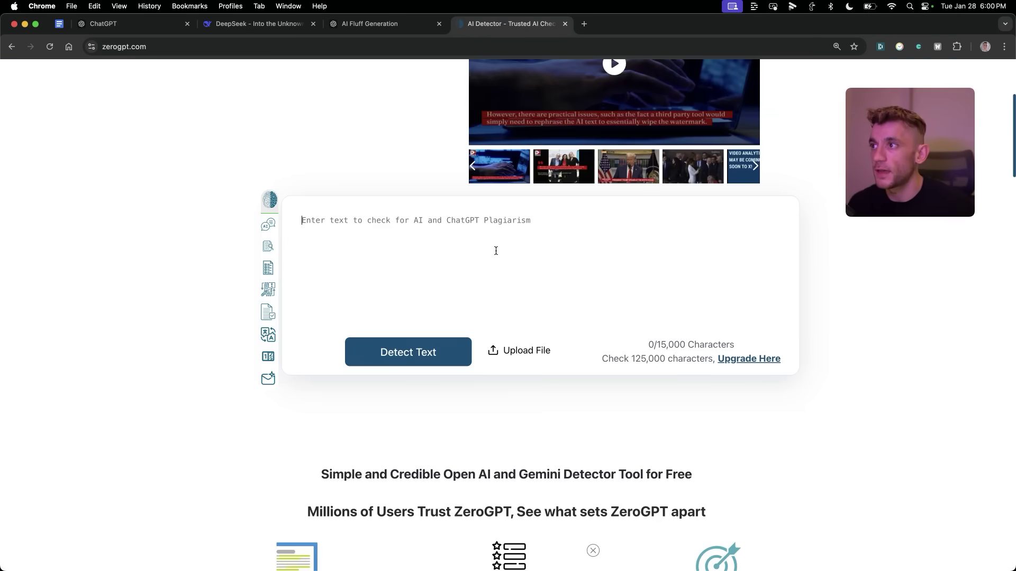
text(The unparalleled synergy of cutting-edge technology and human-centric innovation defines the pinnacle of modern advancement. With robust frameworks fostering seamless integration across multifaceted platforms, this era heralds a paradigm shift in dynamic problem-solving. Empowering stakeholders through agile methodologies enables scalable solutions that transcend conventional limitations.  By leveraging deep-learning algorithms and embracing holistic strategies, organizations can navigate the evolving digital ecosystem with unprecedented precision. In this hyper-connected landscape, fostering proactive collaboration unlocks untapped potential, setting the stage for long-term success and sustainable growth.)
click(393, 354)
scroll(365, 322, down, 1)
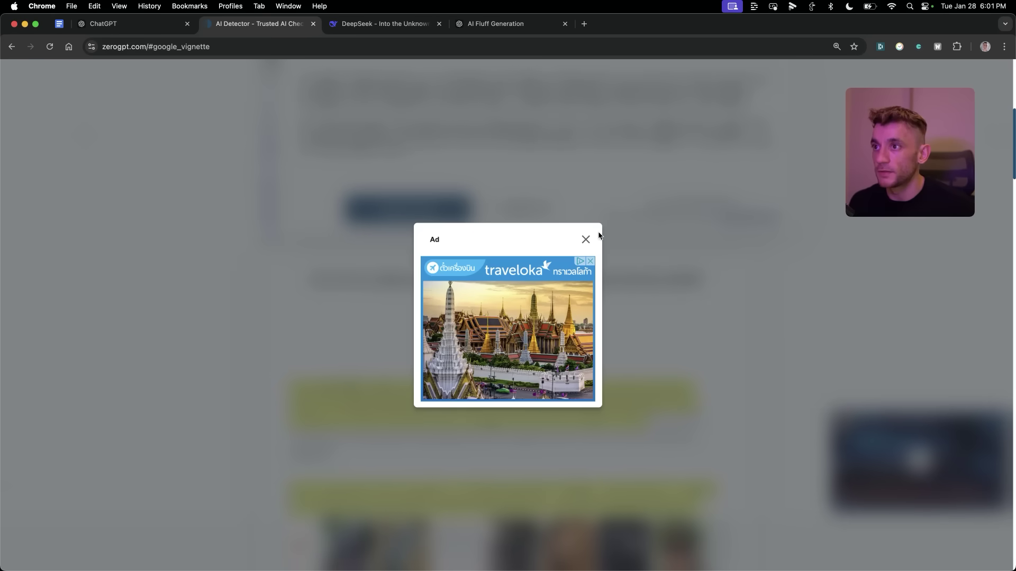
click(588, 239)
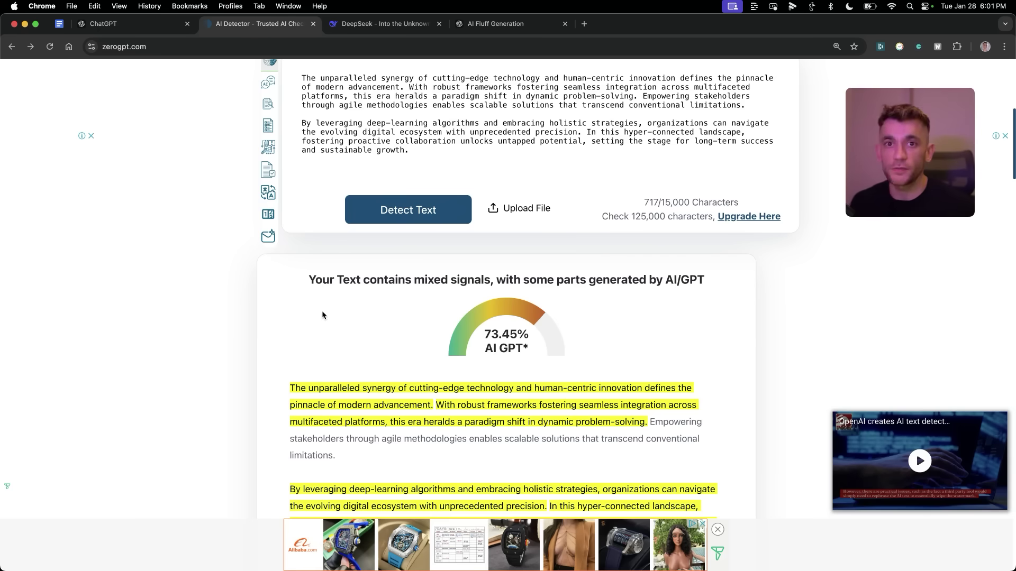
scroll(319, 313, up, 3)
click(479, 243)
key(super+a)
key(super+c)
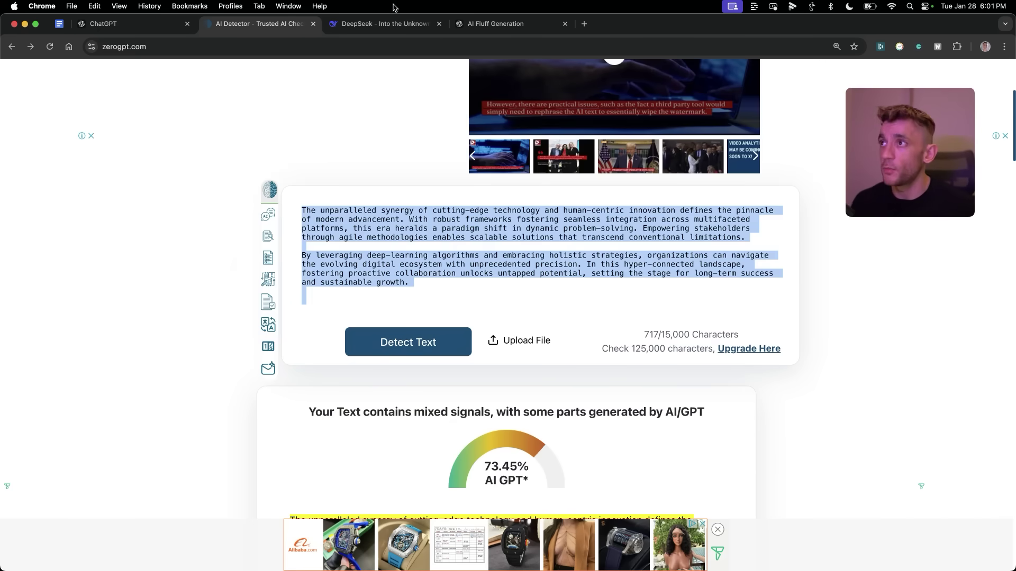
- In a new o1 chat, send the fluff text with an instruction to humanize it past AI detectors
drag(127, 24, 263, 28)
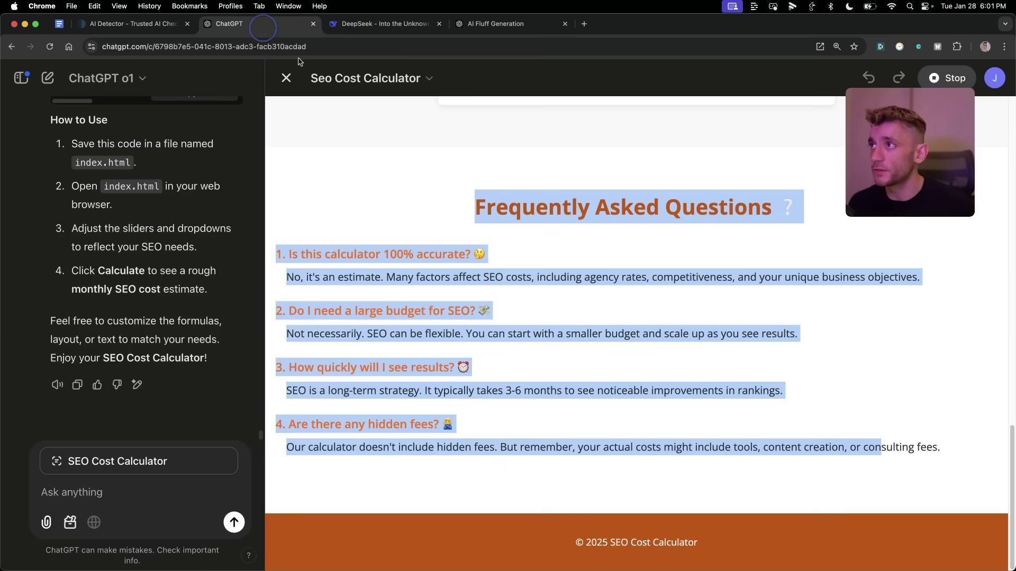
key(super+shift+o)
click(228, 78)
click(256, 222)
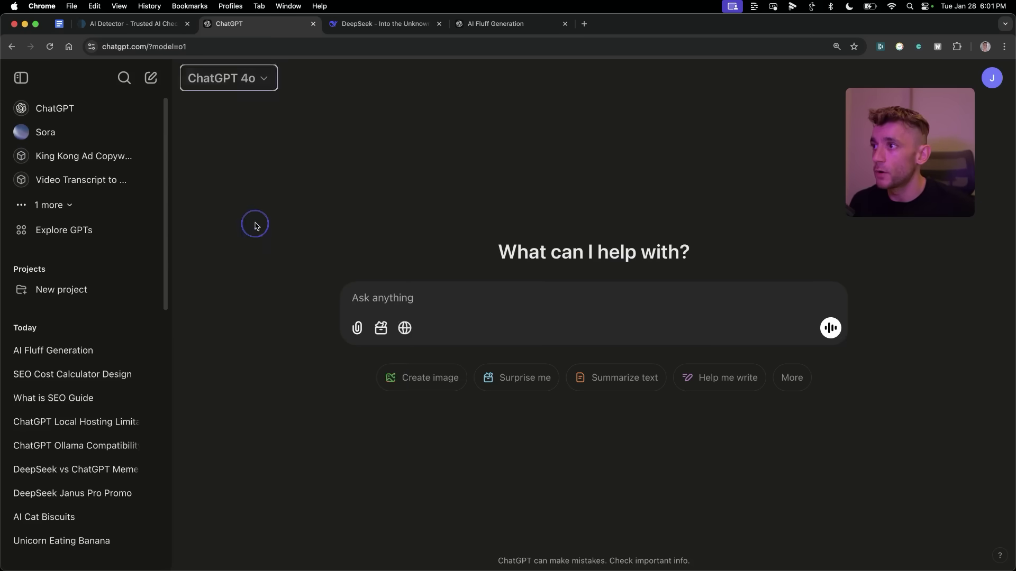
click(486, 306)
key(super+v)
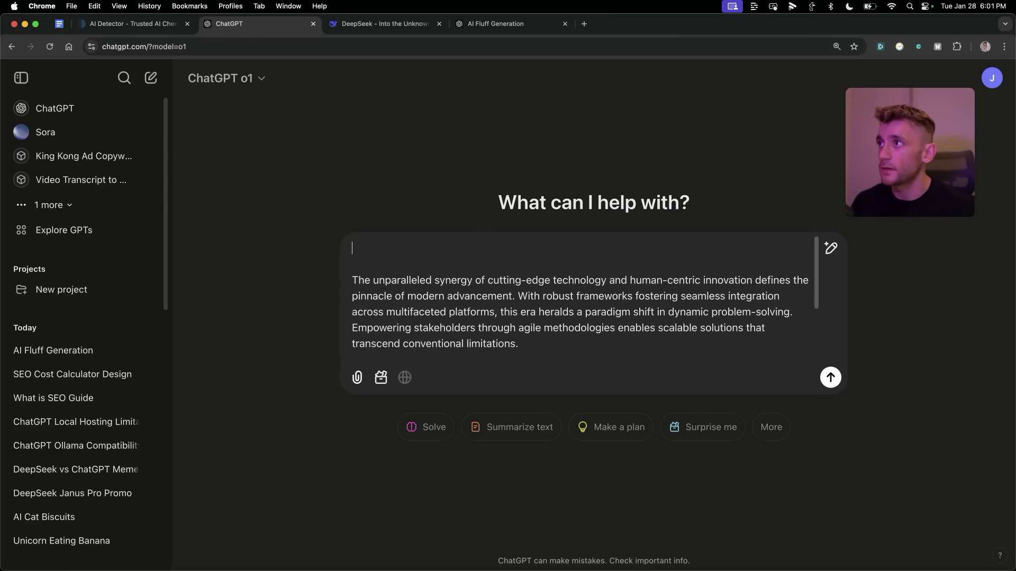
text(Humanize this so it bypasses AI detectors 100% of the time. Must be 100% non ai detectable.)
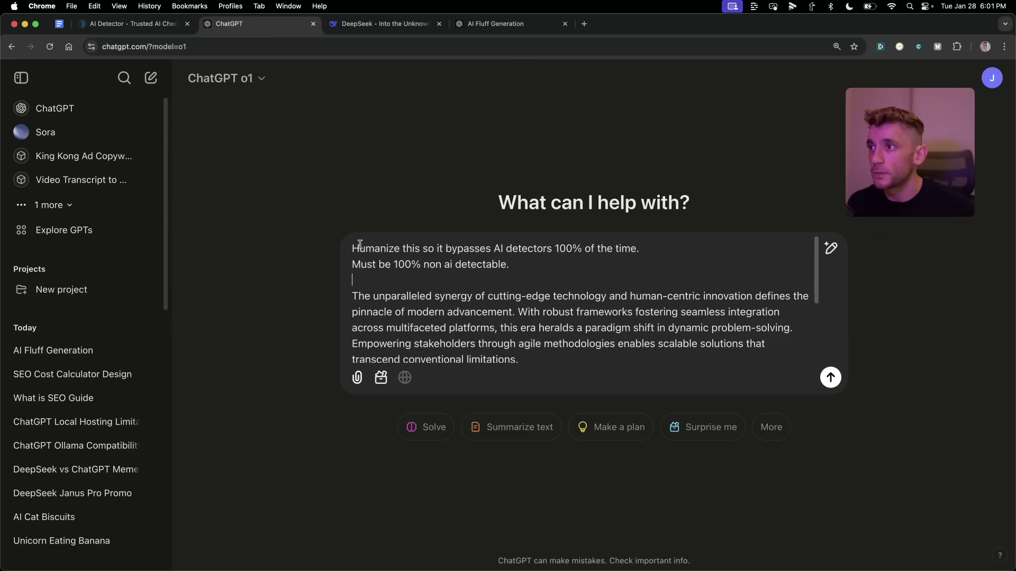
drag(360, 245, 638, 228)
click(549, 257)
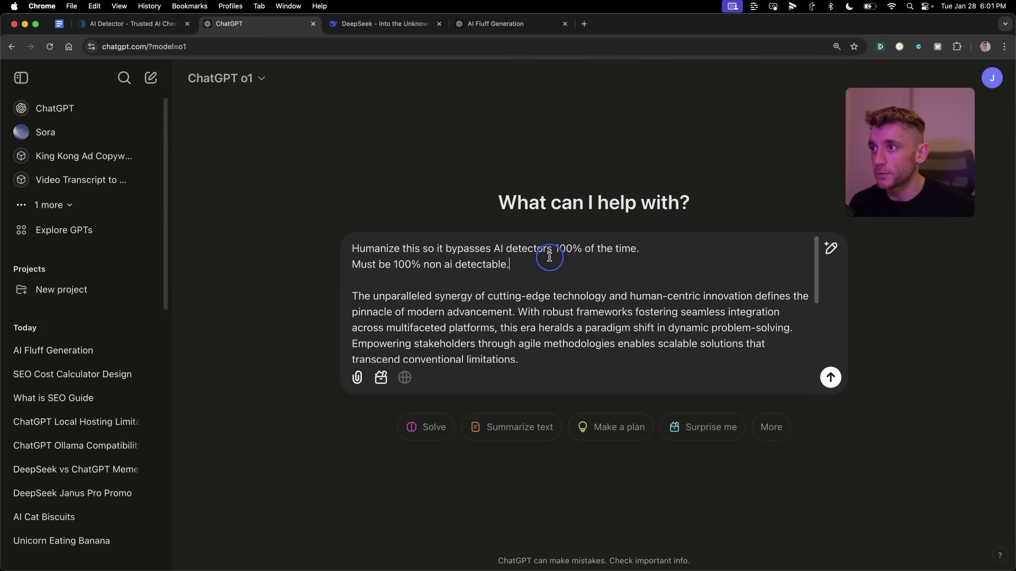
scroll(548, 268, down, 2)
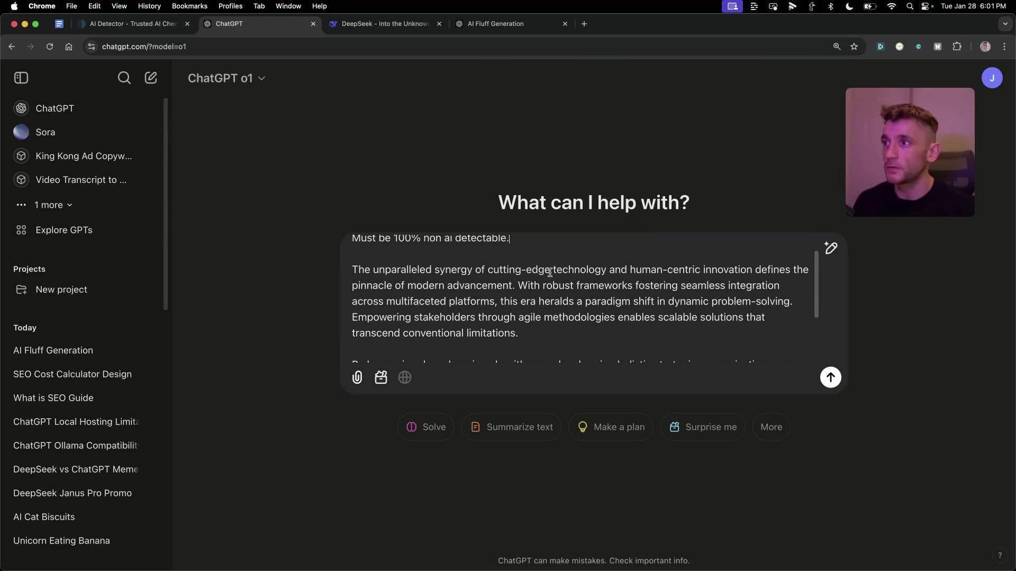
key(super+a)
key(super+c)
key(Return)
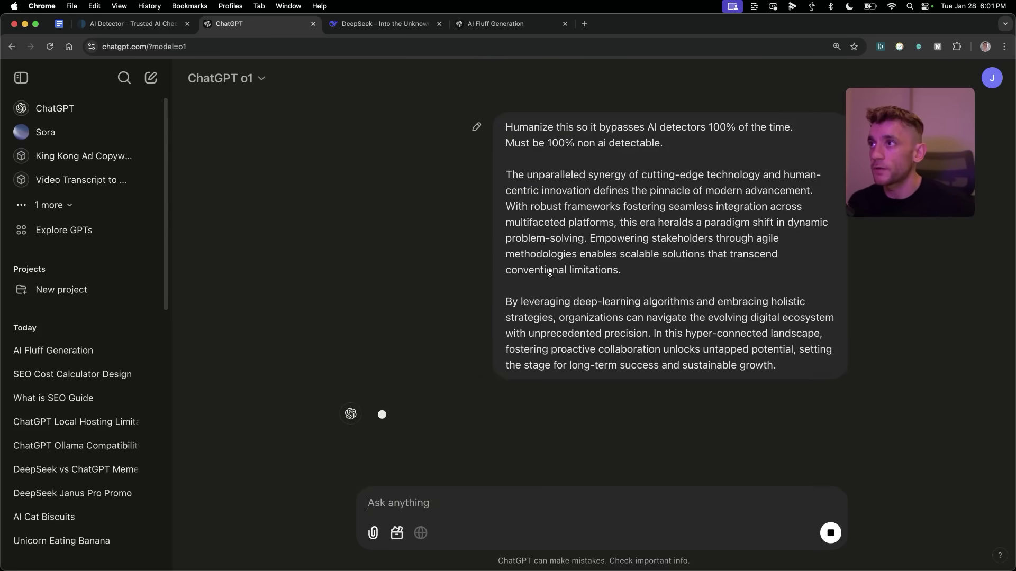
- Start a new DeepSeek chat to receive the same fluff text
key(ctrl+Tab)
scroll(516, 455, down, 10)
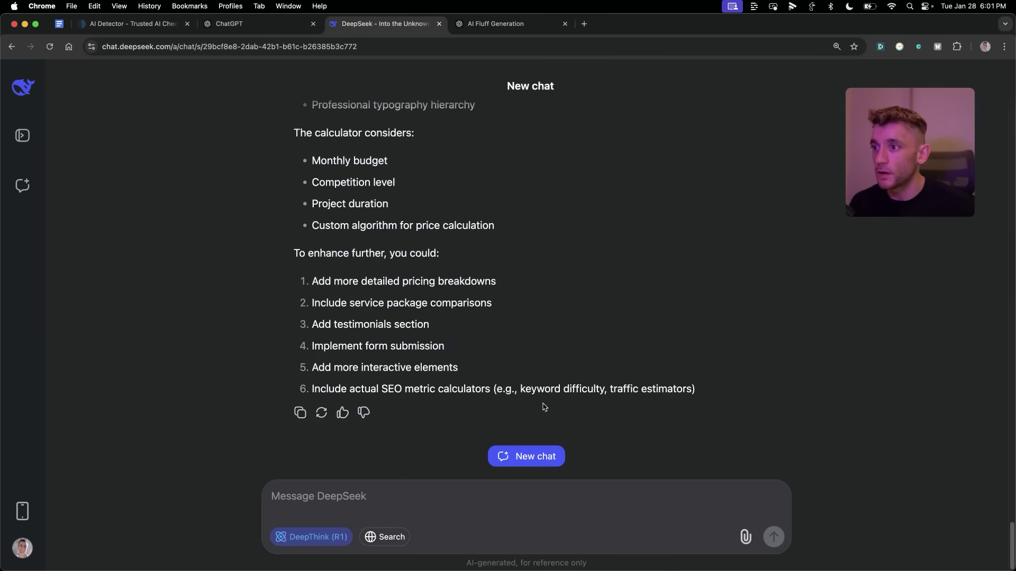
click(536, 459)
- Paste the humanize prompt with the fluff text into DeepSeek and send it to DeepThink (R1)
click(516, 283)
key(super+v)
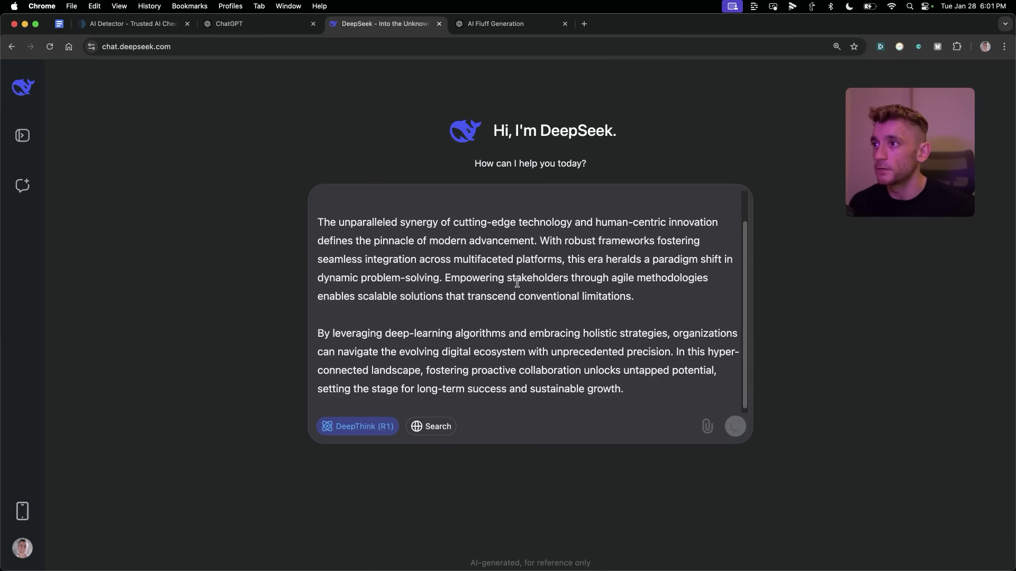
scroll(510, 275, up, 2)
key(Return)
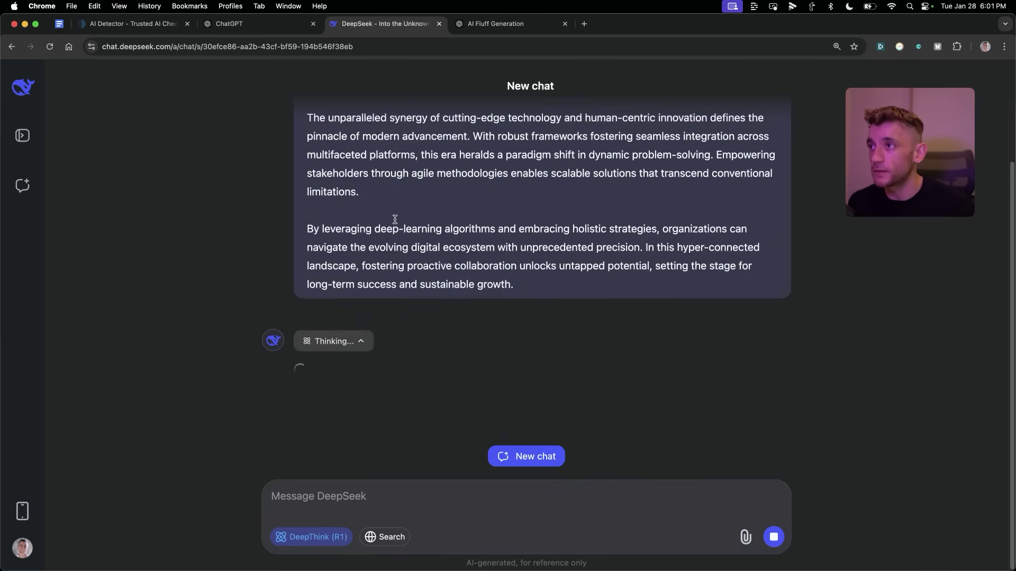
- In ChatGPT, select o1's two rewritten paragraphs for copying
click(292, 29)
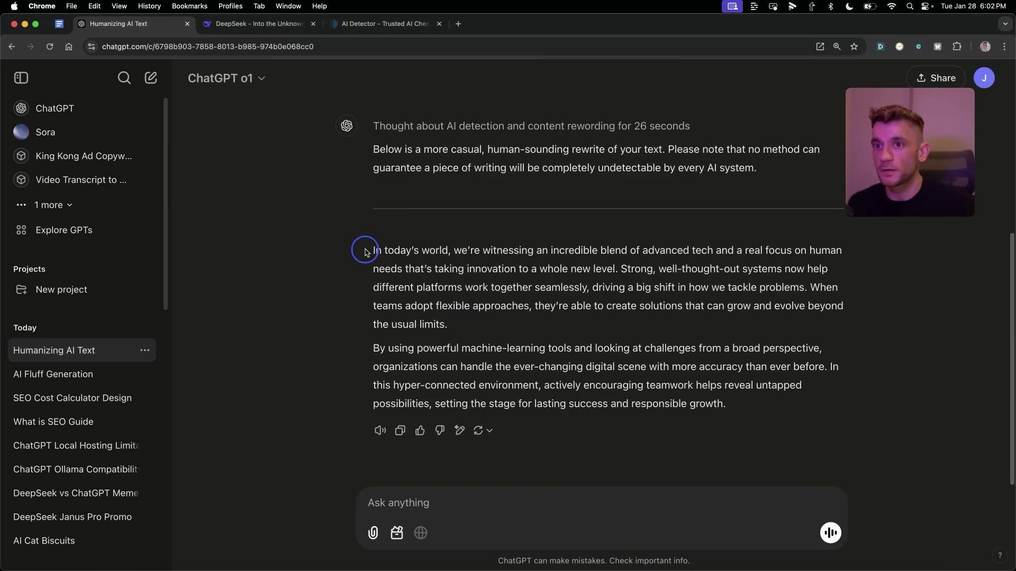
mouse_move(365, 253)
mouse_down()
mouse_move(728, 405)
mouse_move(706, 410)
mouse_move(370, 127)
mouse_move(374, 250)
mouse_up()
key(super+c)
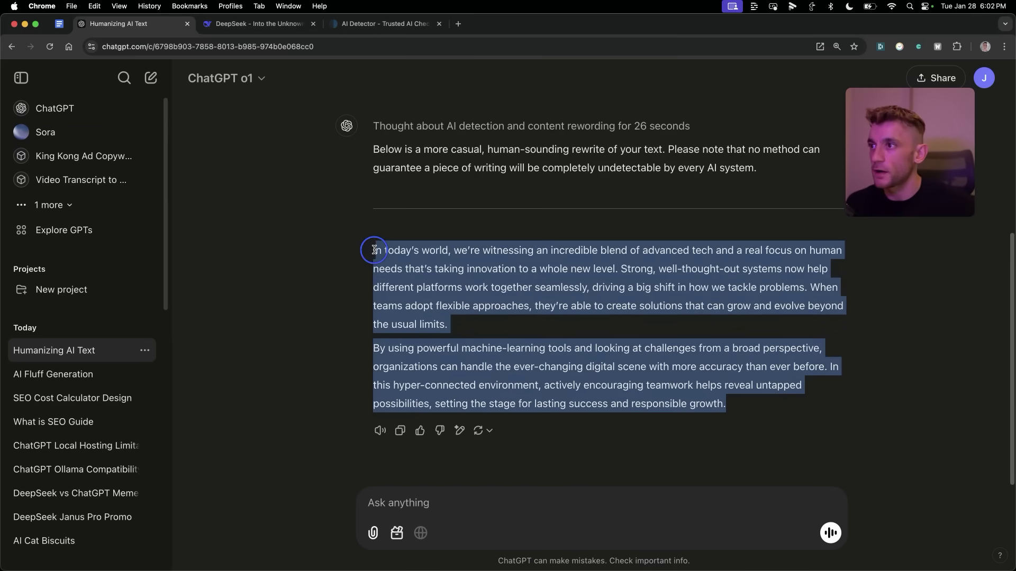
click(380, 23)
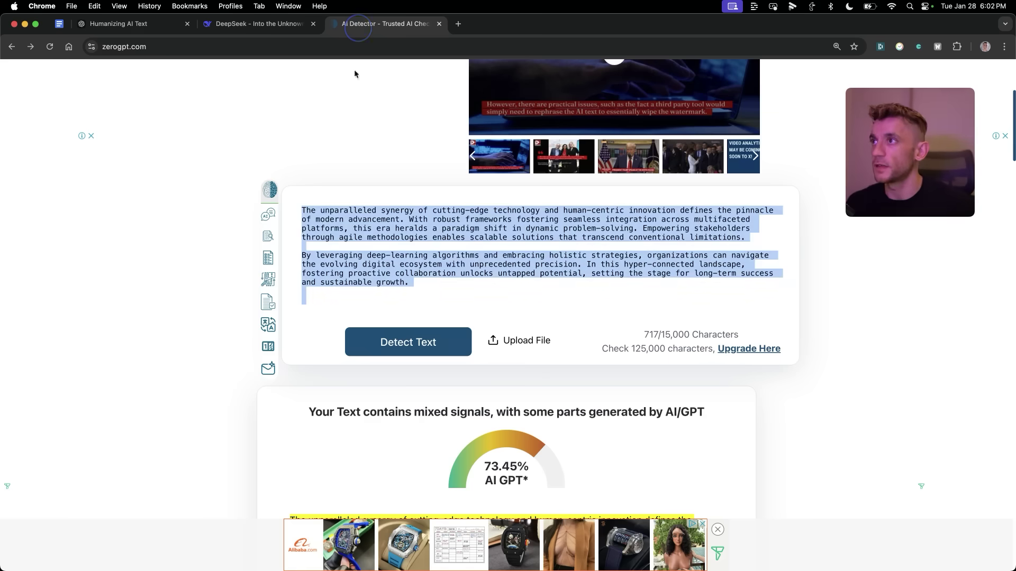
- Replace the old text in ZeroGPT's text box with o1's rewrite
click(453, 254)
key(super+a)
key(super+v)
scroll(439, 344, down, 2)
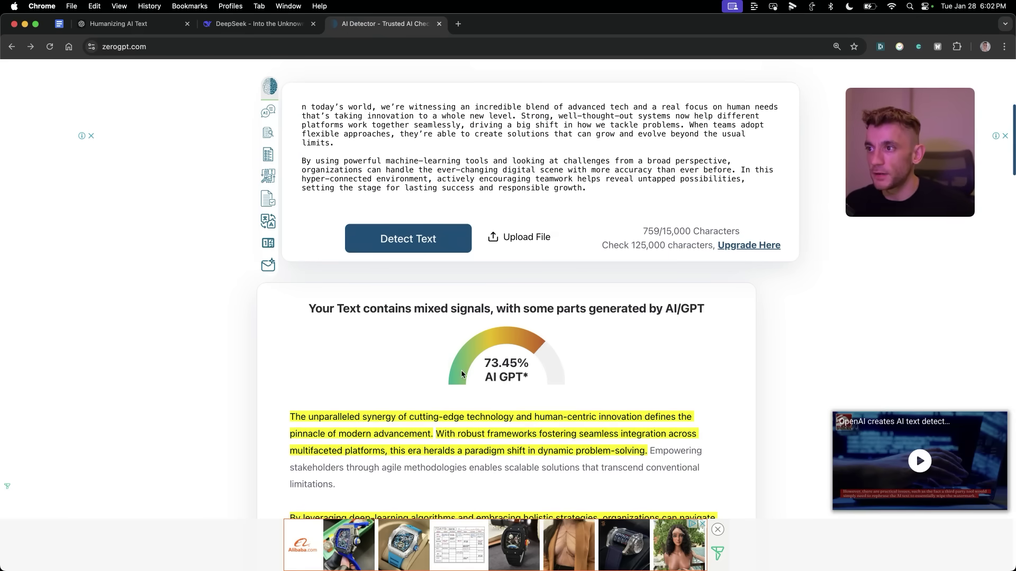
click(548, 373)
drag(548, 373, 484, 366)
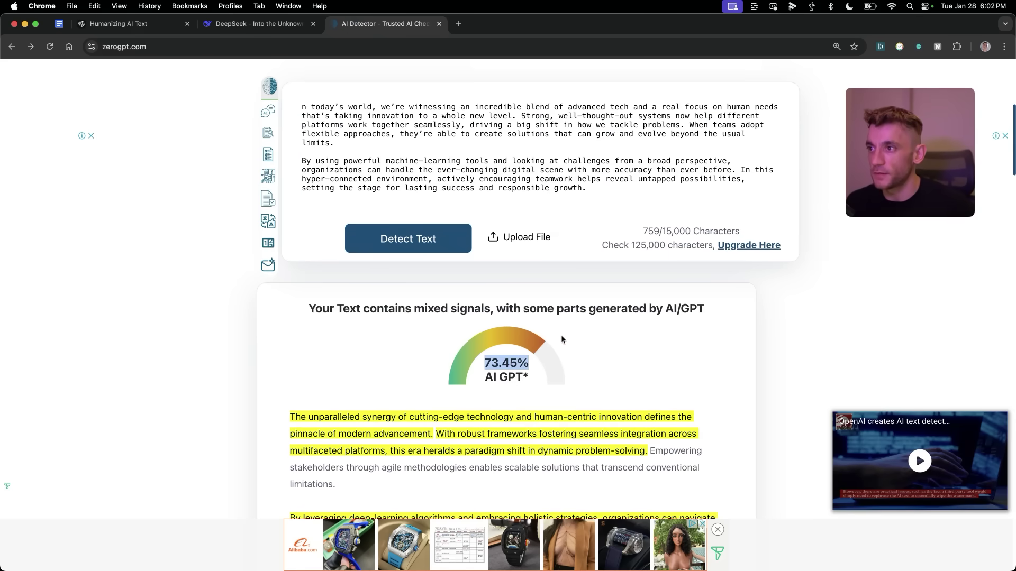
scroll(477, 317, up, 2)
- Run Detect Text on o1's rewrite and review the 0% AI GPT, human-written result
click(400, 314)
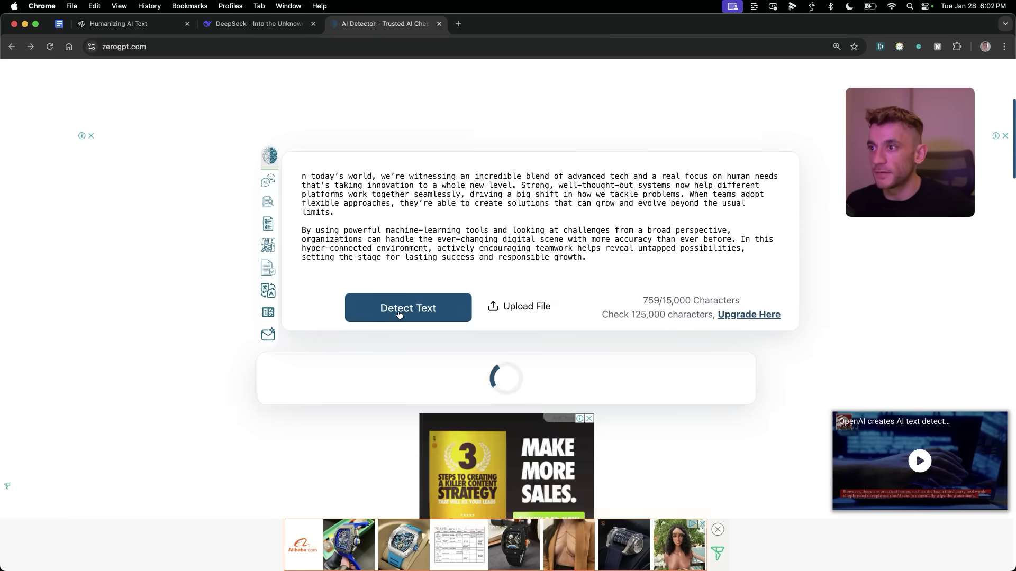
scroll(476, 371, down, 3)
drag(435, 290, 610, 315)
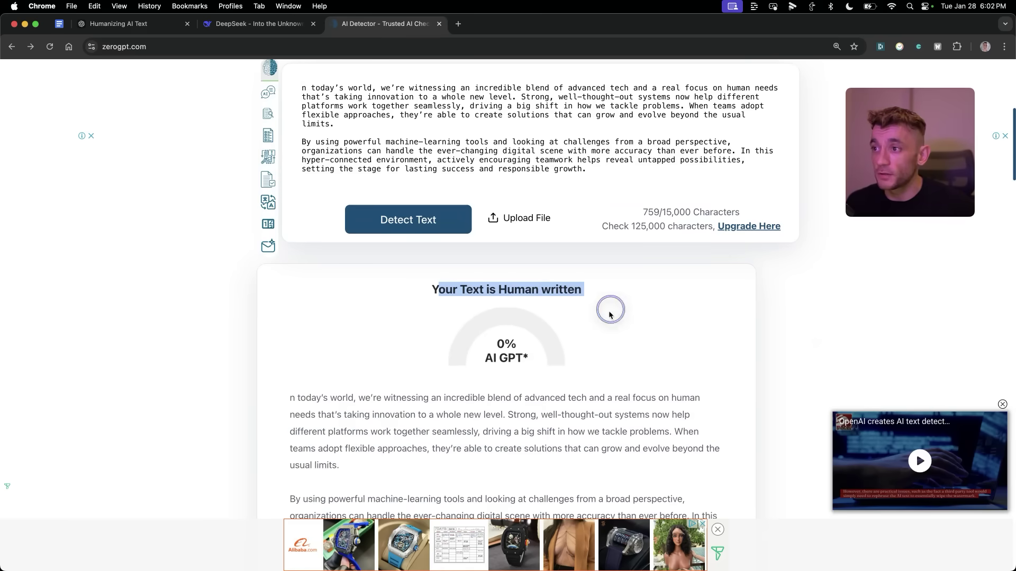
scroll(613, 370, up, 2)
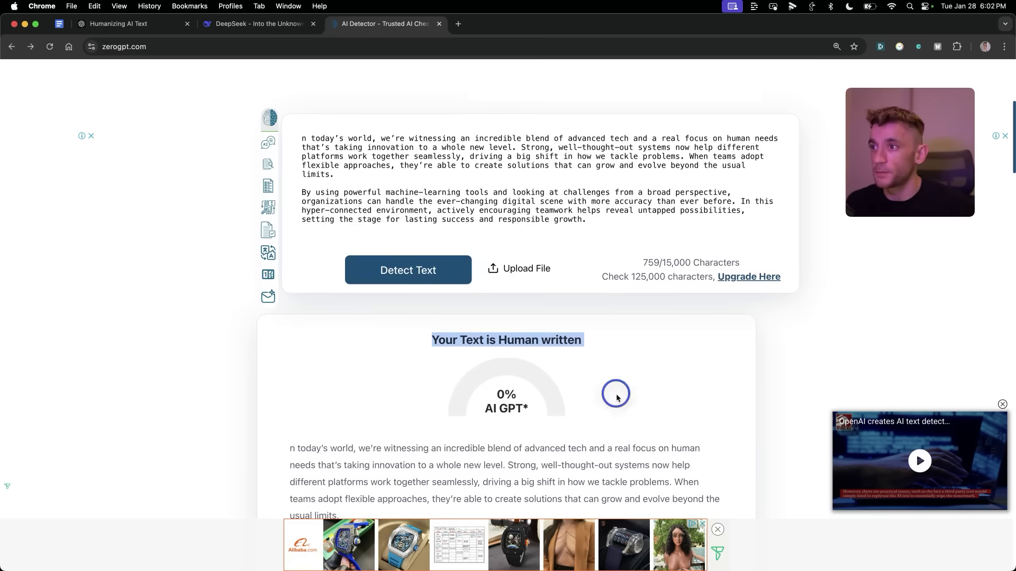
scroll(593, 418, down, 3)
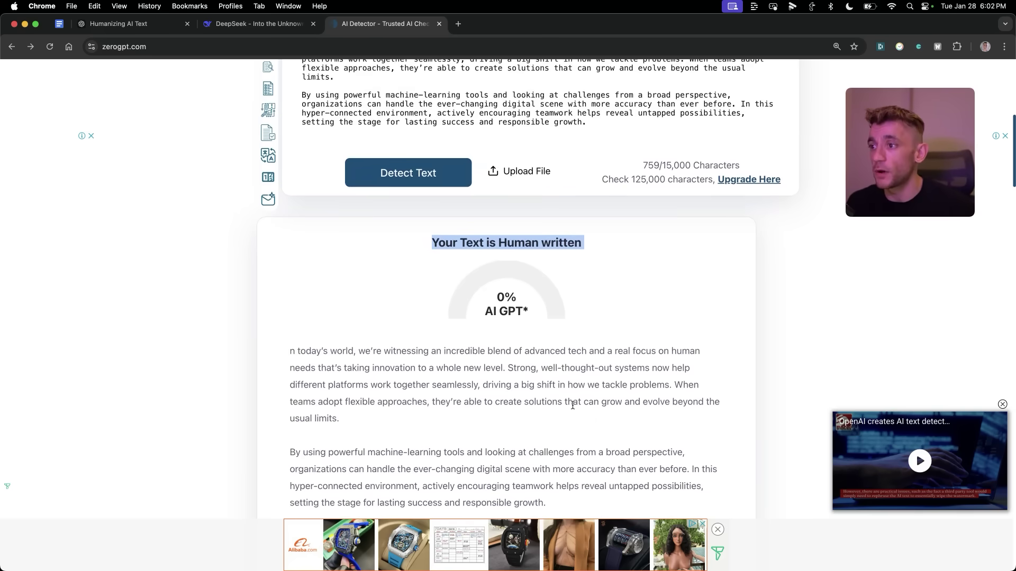
scroll(572, 405, up, 5)
- Select DeepSeek's 'The Real Deal on Today's Tech Progress' rewrite, excluding the closing paragraph
click(259, 24)
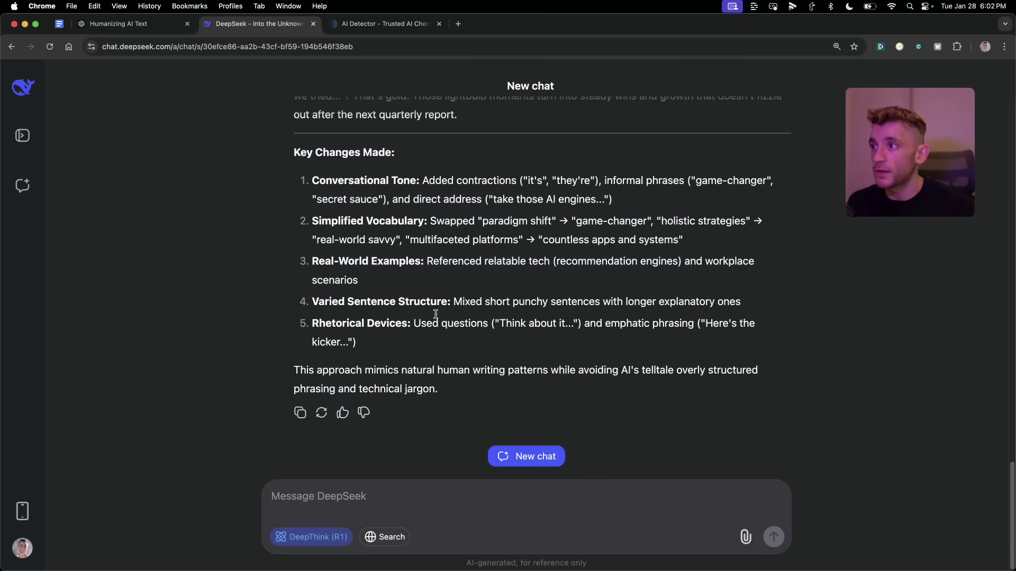
scroll(424, 323, up, 10)
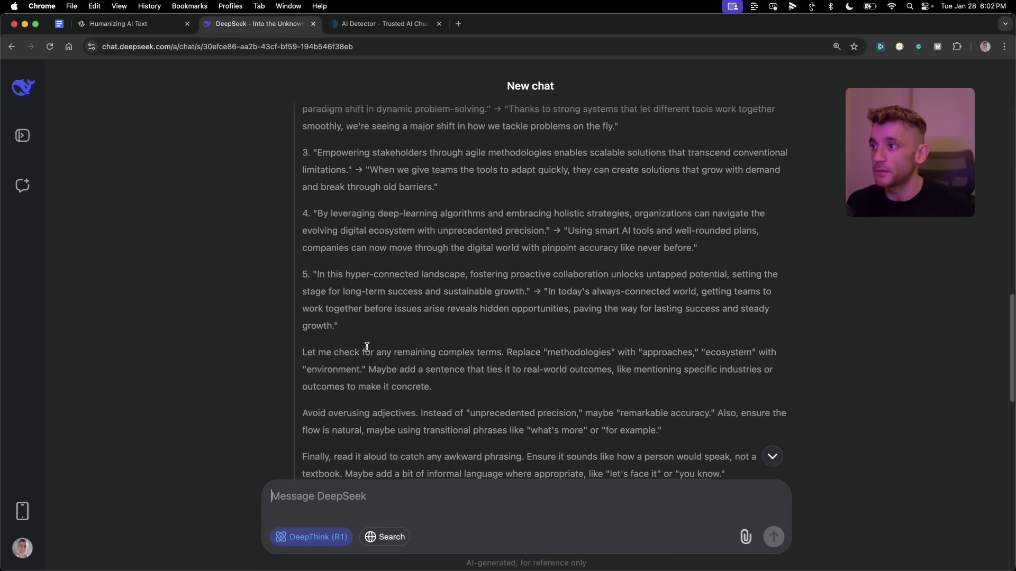
scroll(283, 319, down, 5)
double_click(315, 328)
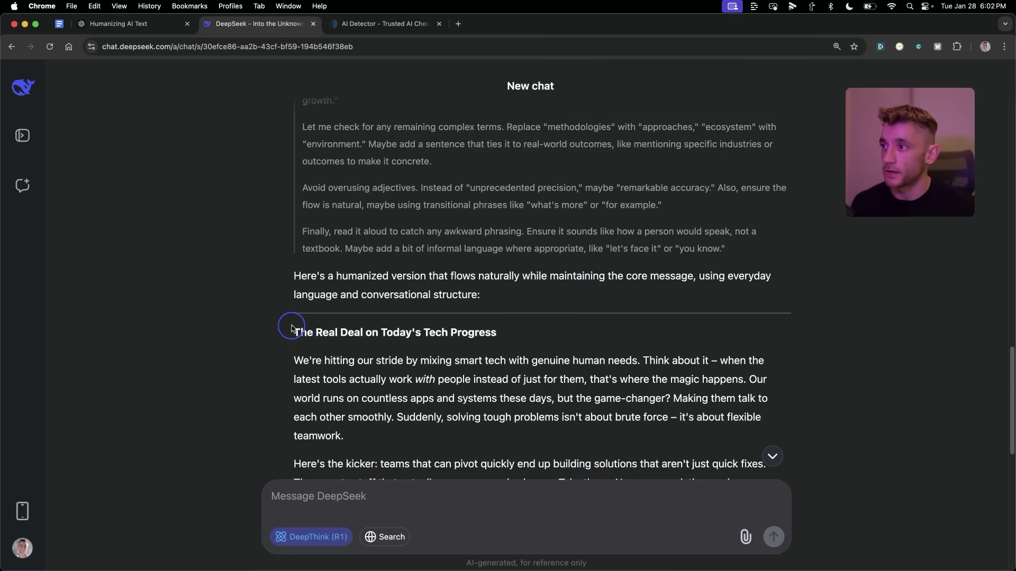
double_click(299, 332)
scroll(493, 381, down, 15)
shift+click(493, 381)
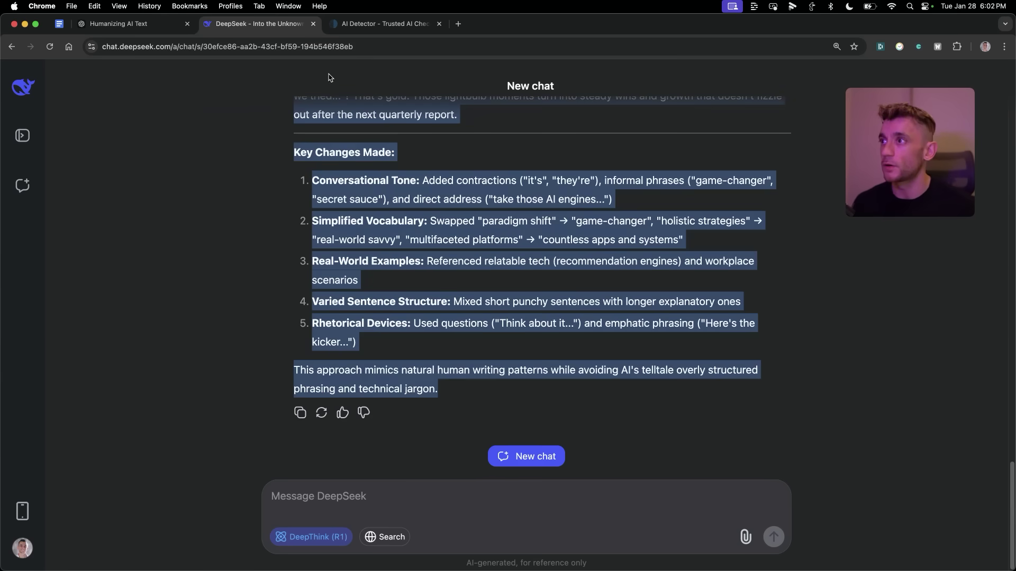
shift+click(426, 334)
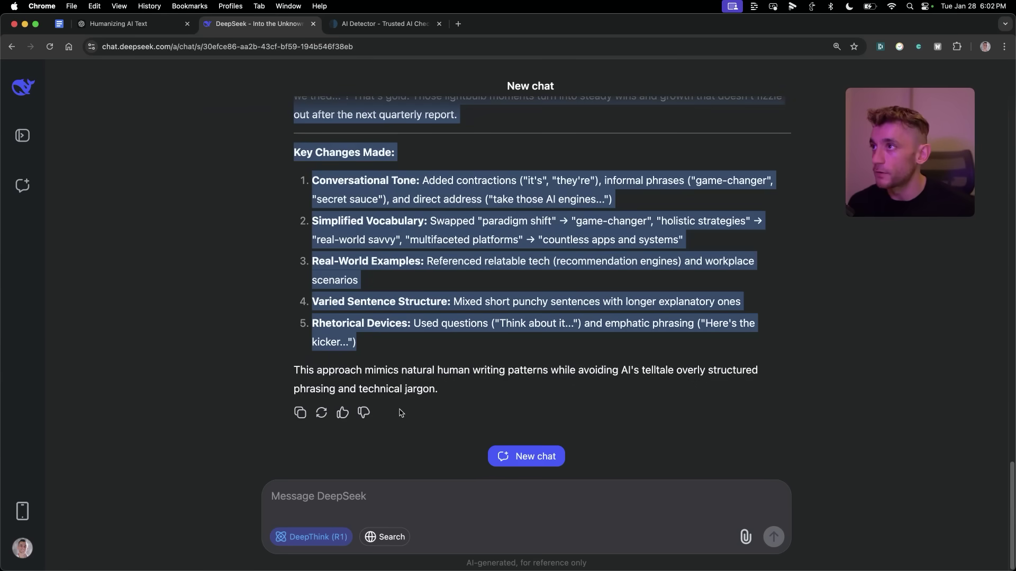
- Paste DeepSeek's rewrite into ZeroGPT and run detection, getting 0% AI GPT
click(384, 23)
click(424, 246)
key(super+a)
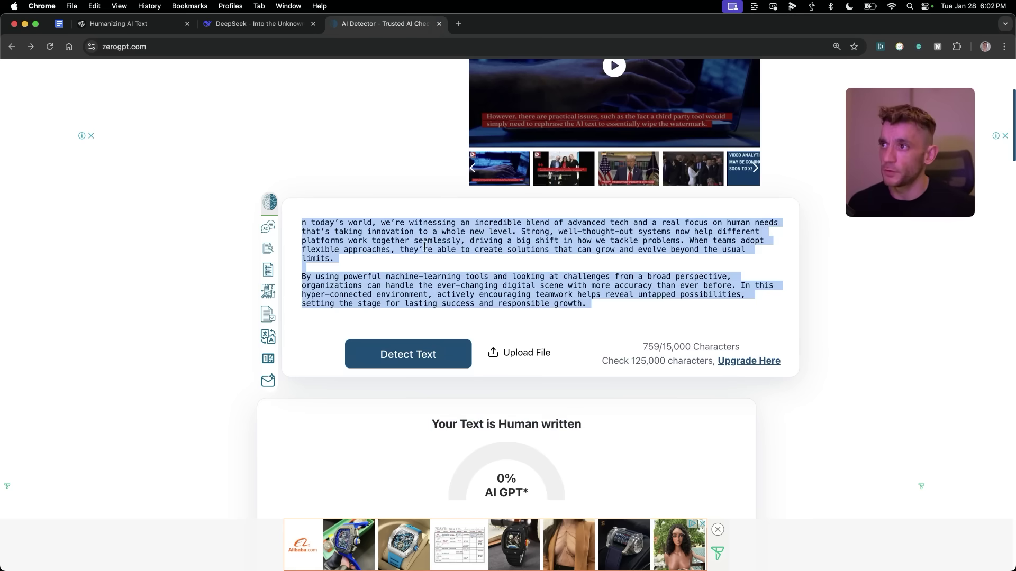
key(super+v)
click(398, 355)
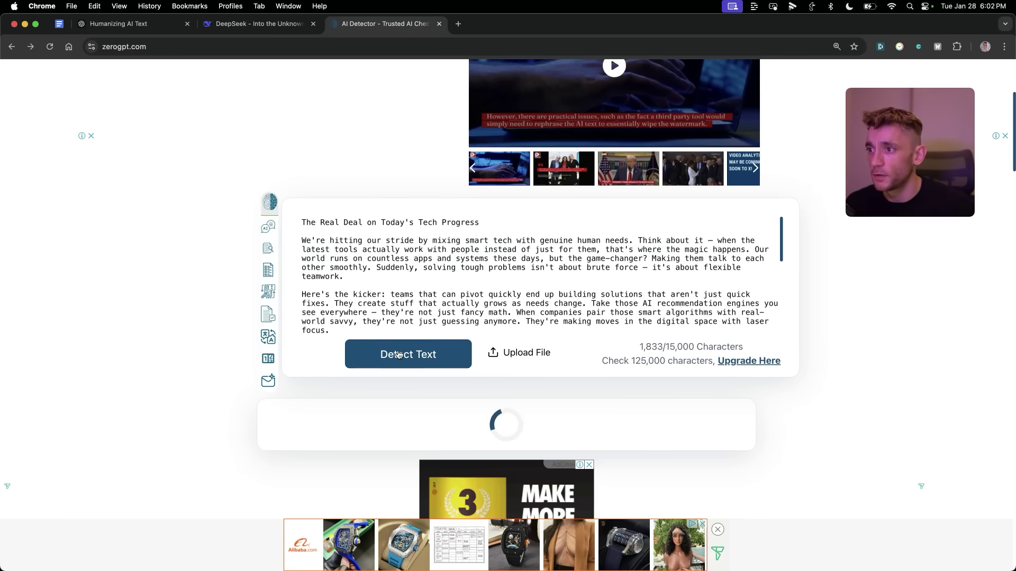
scroll(472, 369, down, 3)
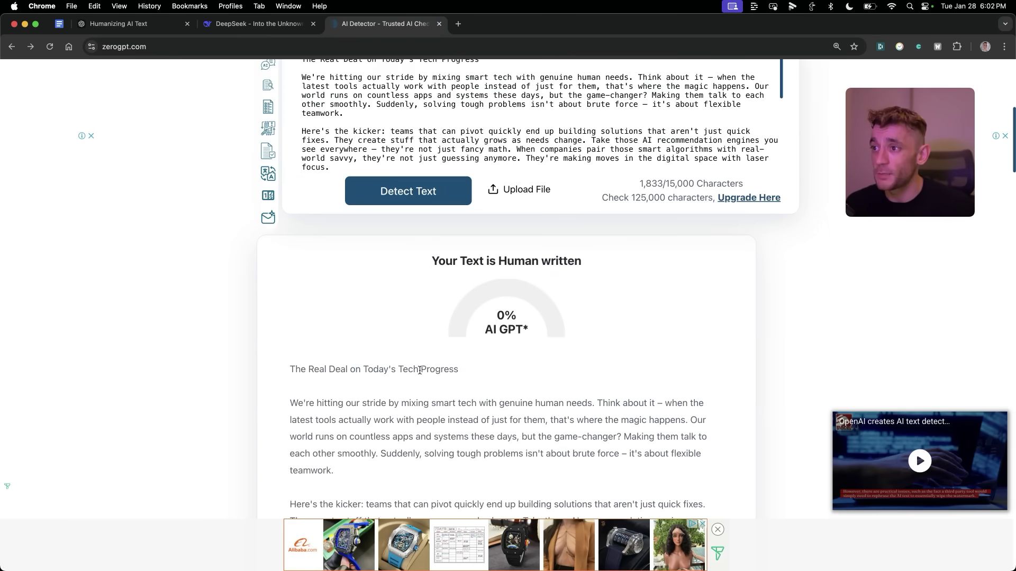
drag(398, 265, 622, 285)
scroll(581, 324, down, 5)
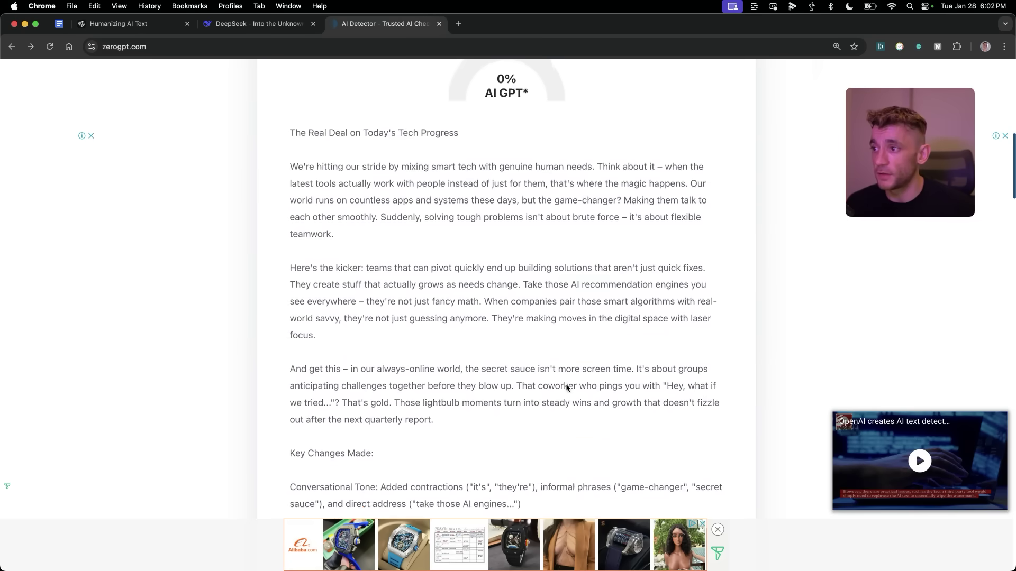
- Close the ZeroGPT detector tab and go back to the Humanizing AI Text ChatGPT conversation
scroll(483, 185, up, 1)
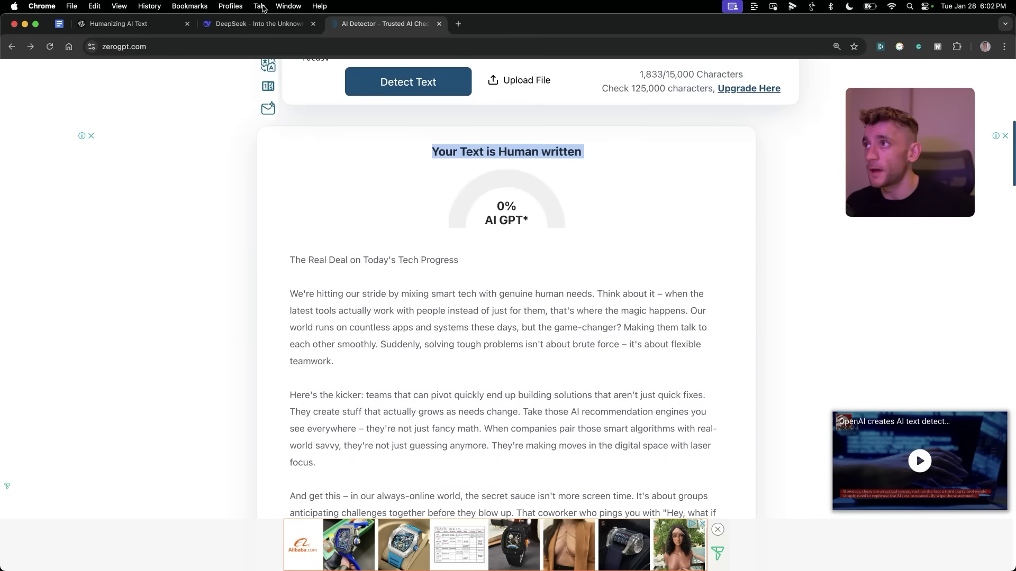
click(259, 23)
click(439, 24)
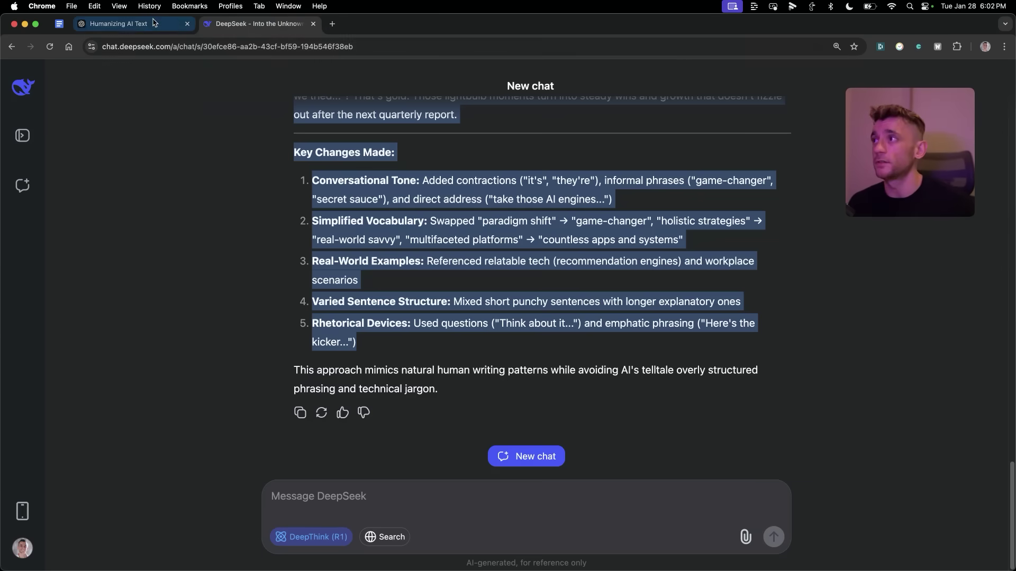
click(119, 24)
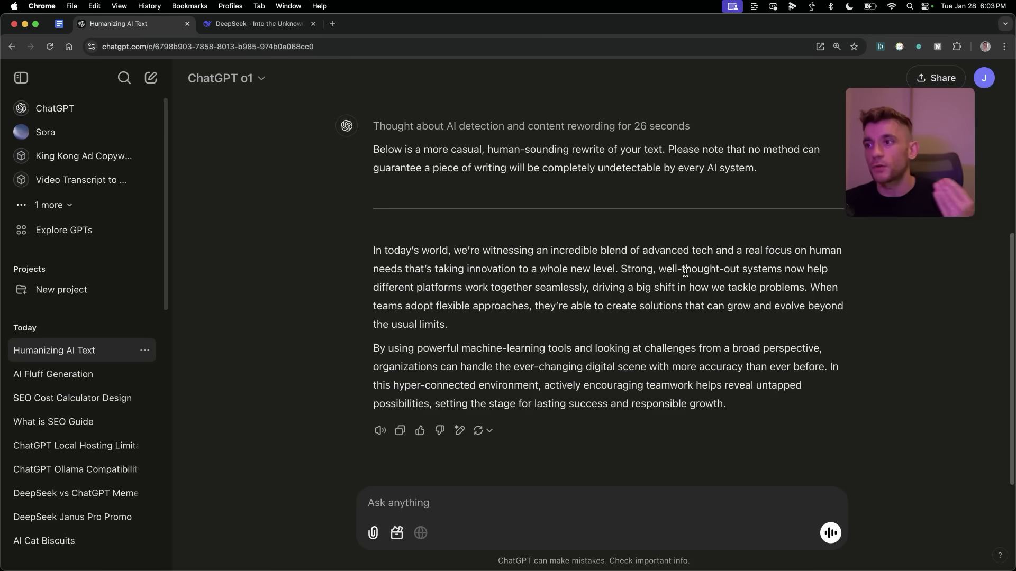
scroll(582, 238, up, 5)
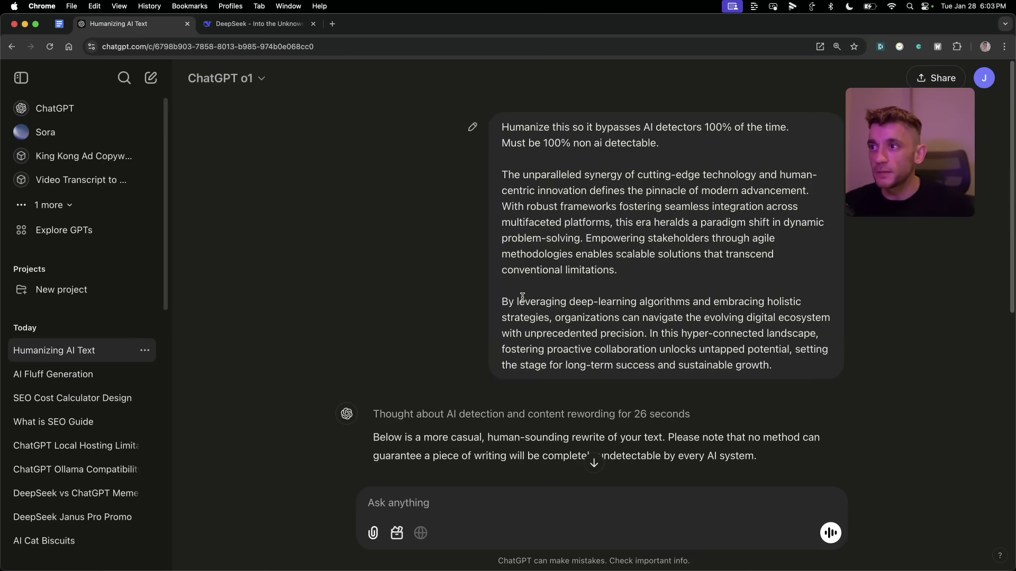
scroll(550, 316, down, 5)
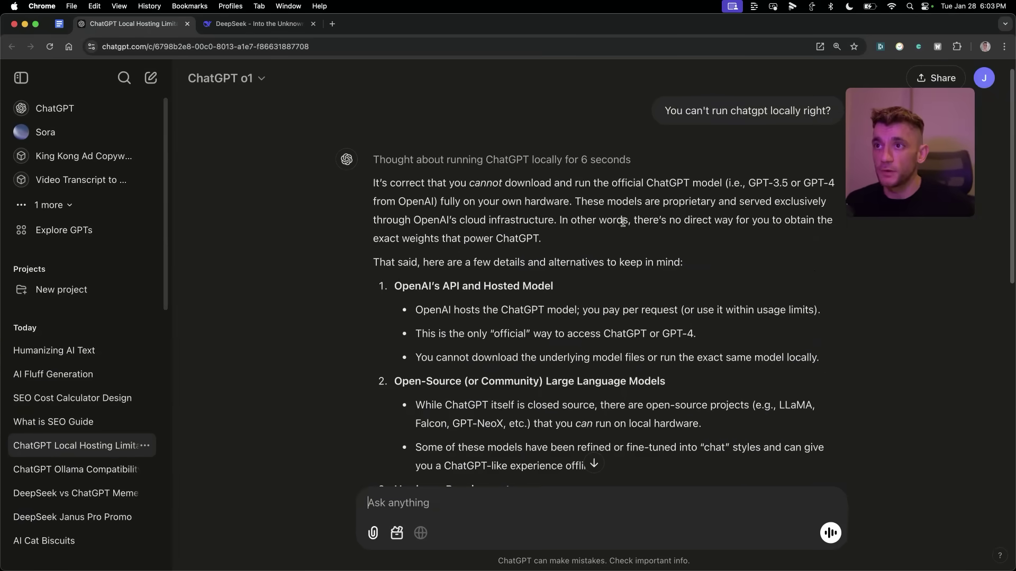
- Highlight o1's sentences on proprietary cloud-served models not running locally, then return to DeepSeek
scroll(482, 232, down, 1)
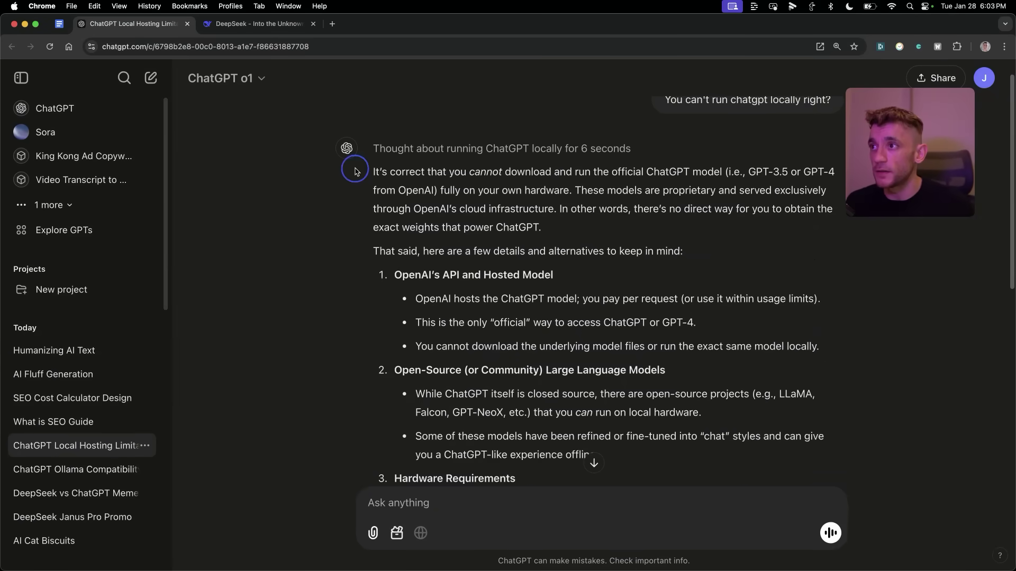
drag(869, 150, 866, 354)
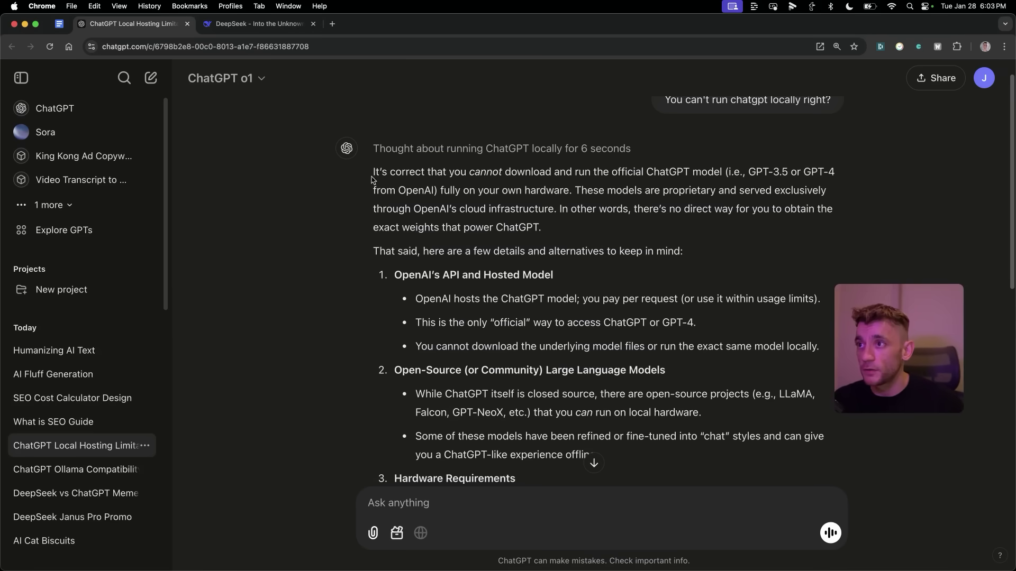
drag(372, 172, 576, 228)
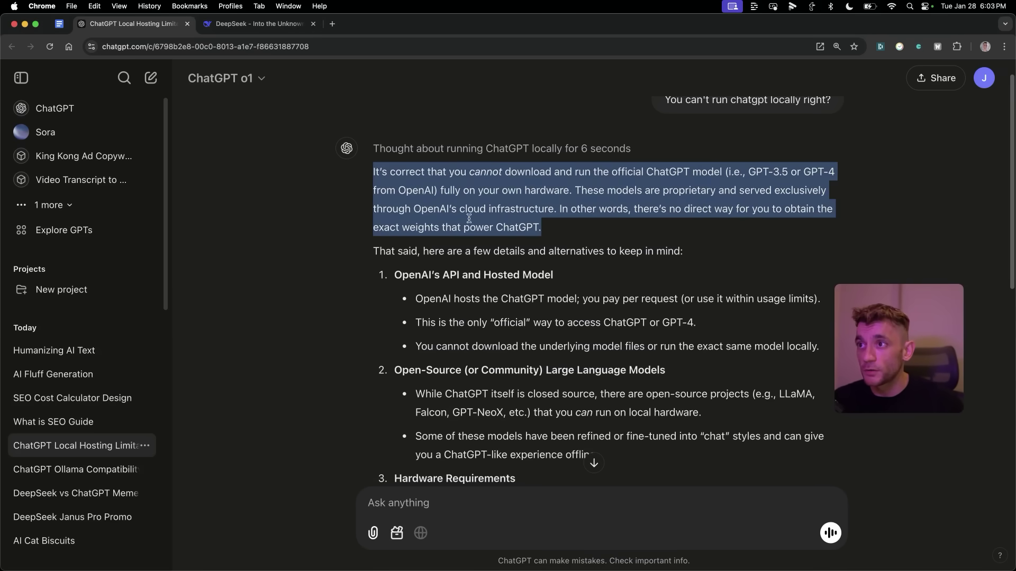
click(607, 214)
drag(562, 190, 553, 212)
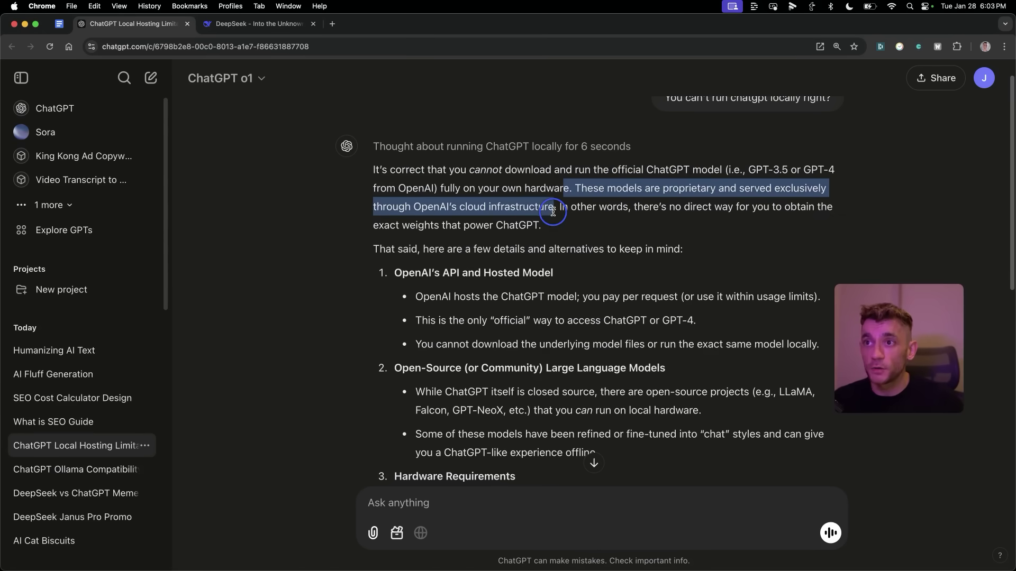
click(574, 239)
scroll(587, 391, down, 10)
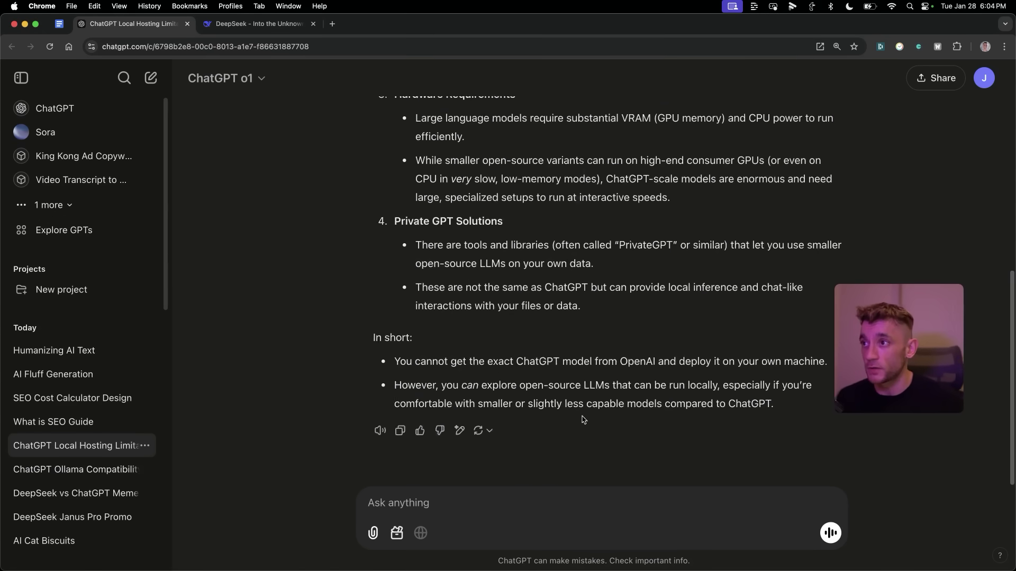
scroll(587, 392, up, 12)
click(320, 24)
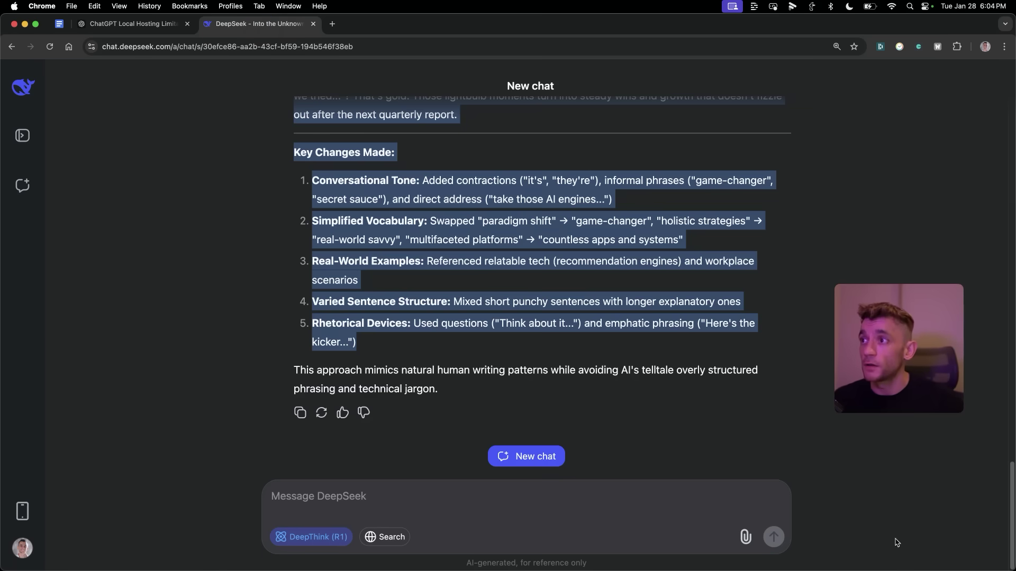
- Load ollama.com/search, view the deepseek-r1 page, and launch the Ollama app
click(581, 292)
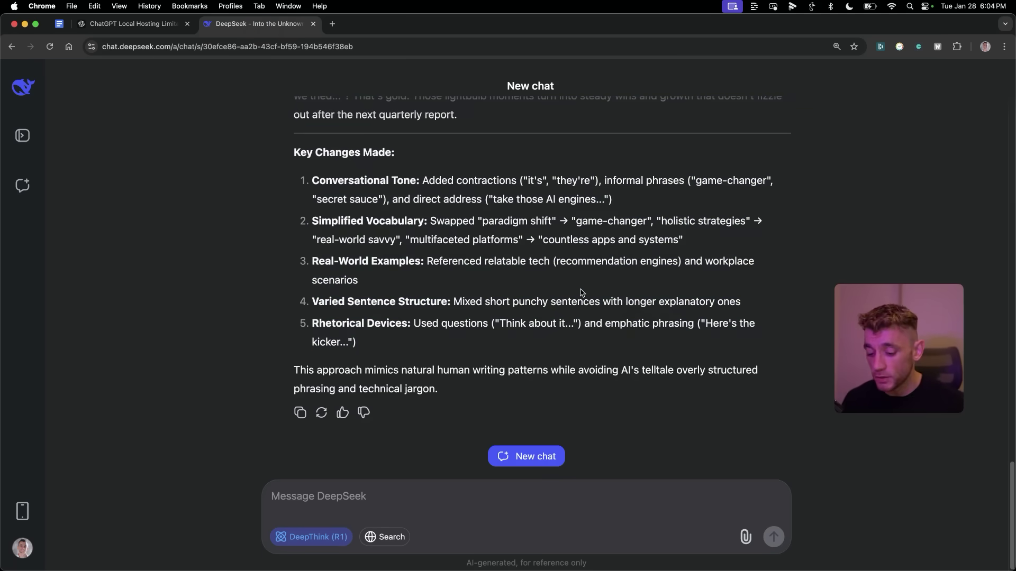
key(super+t)
text(ollama.com/search)
key(Return)
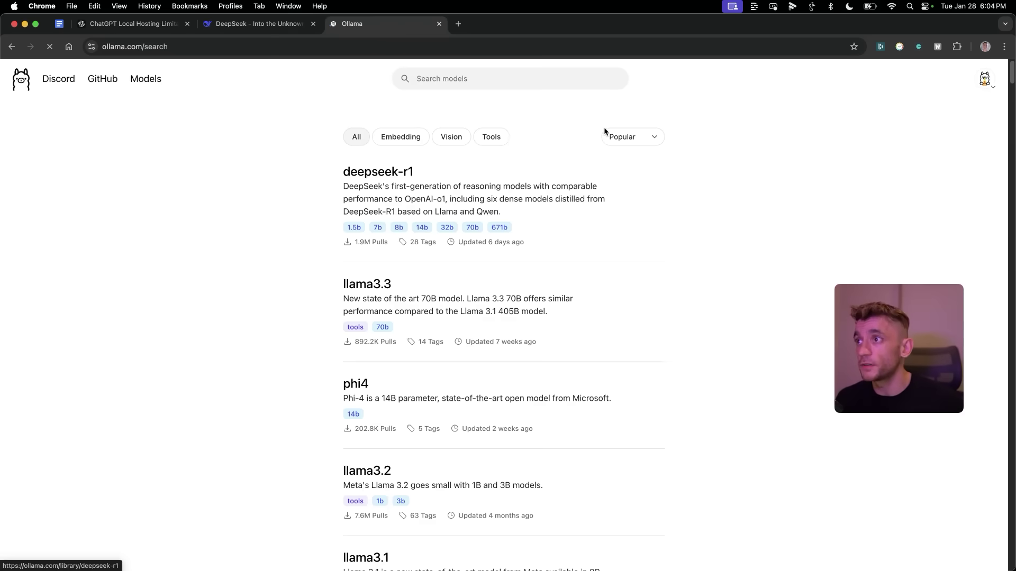
click(389, 173)
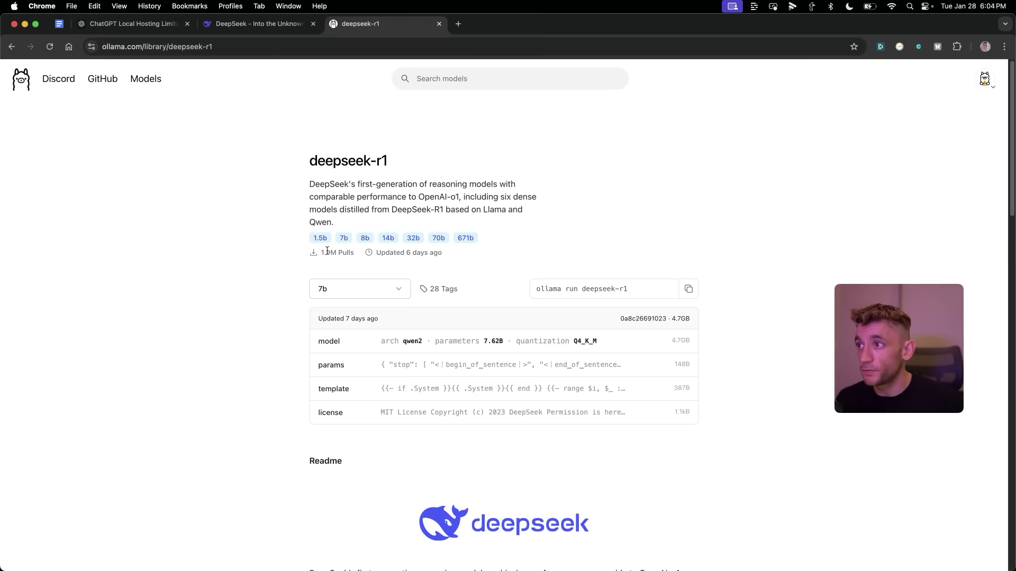
click(26, 79)
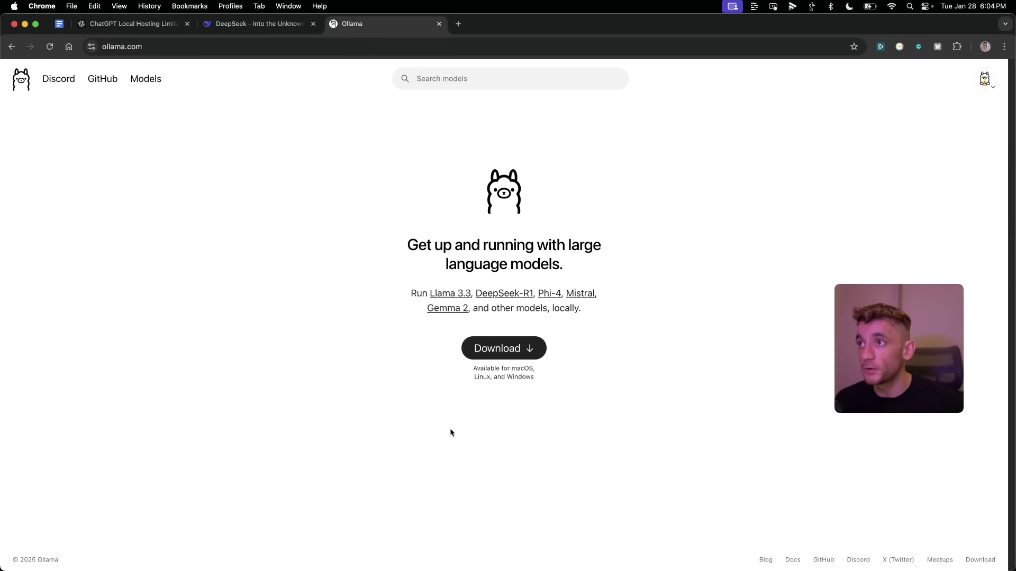
key(Return)
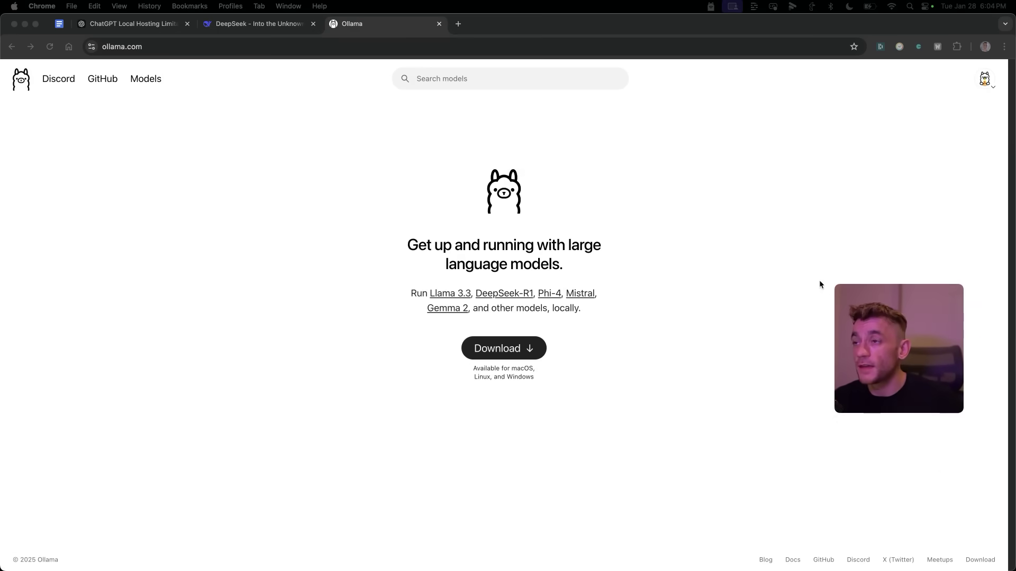
click(729, 104)
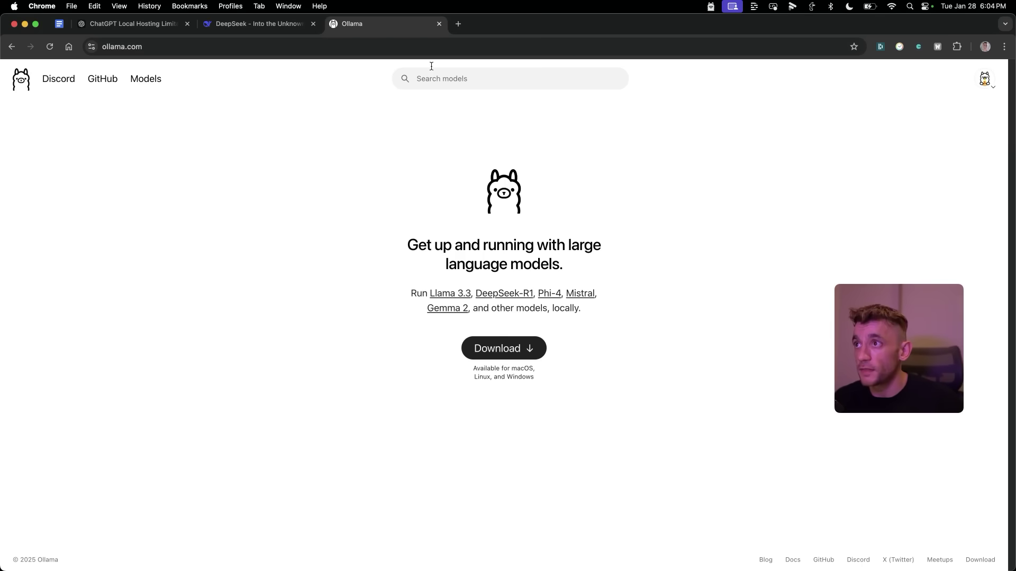
- Search the Ollama library for 'de' and copy the deepseek-r1 run command
click(460, 79)
text(de)
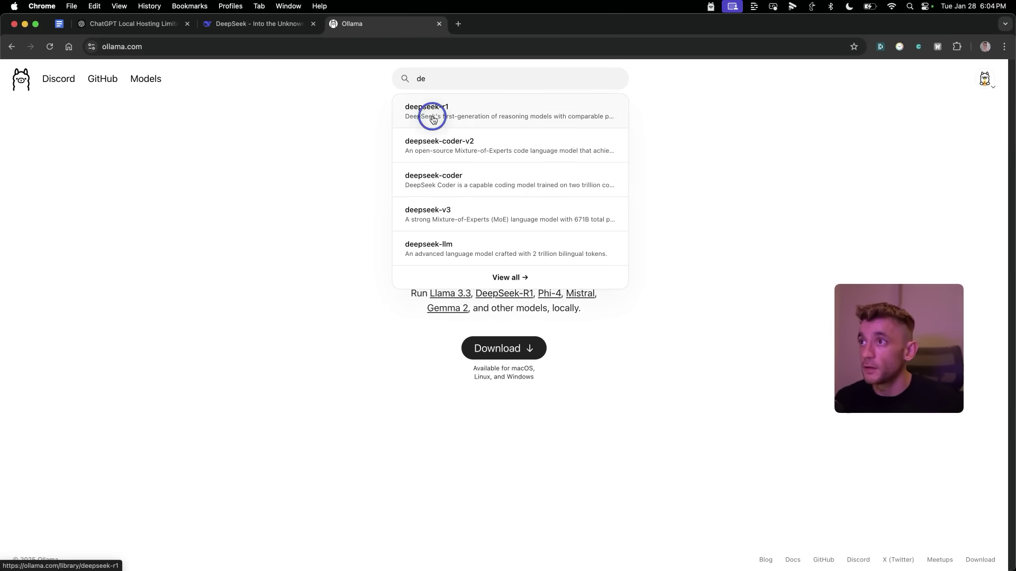
click(427, 107)
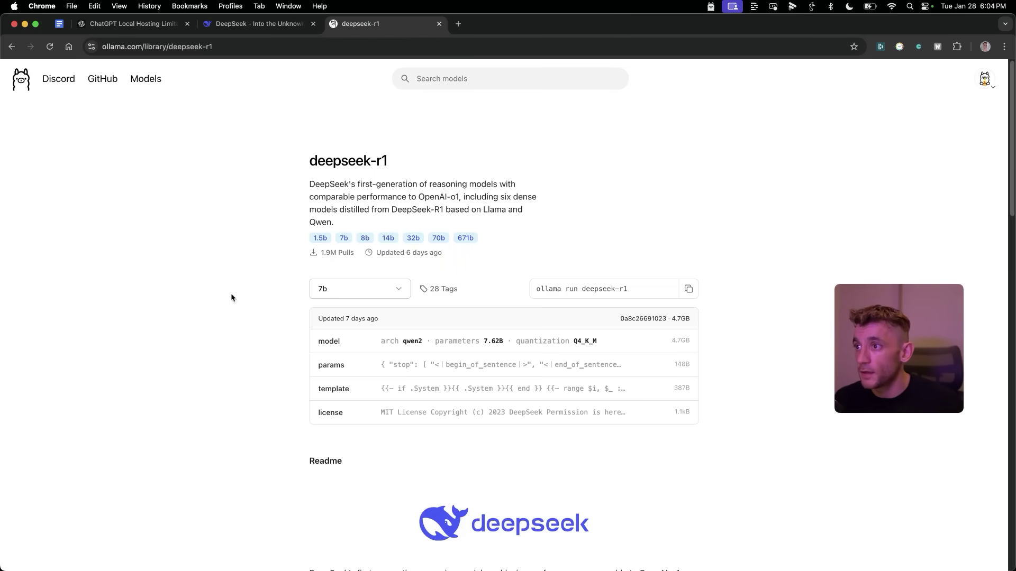
click(689, 289)
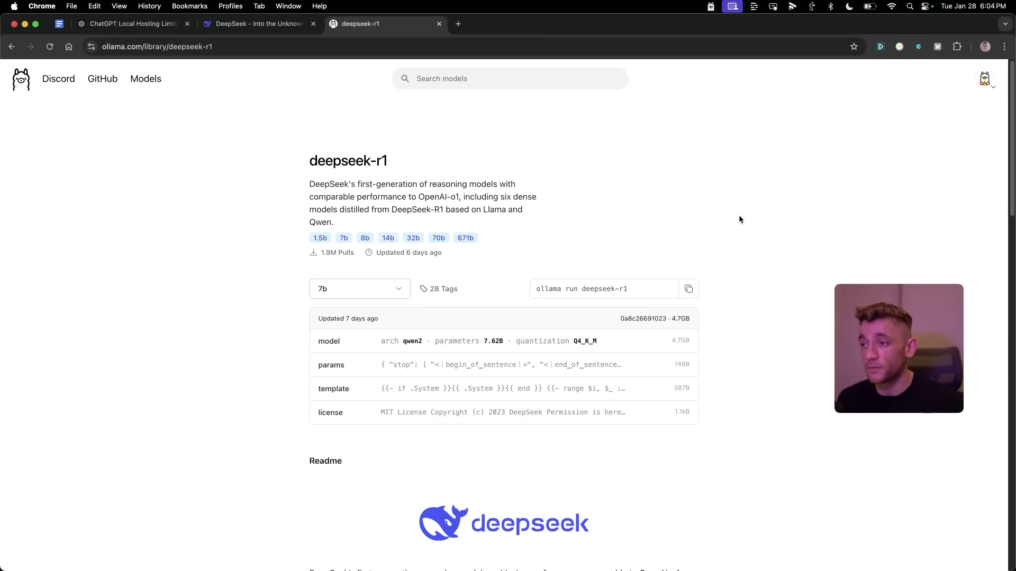
- Open Terminal via Spotlight and run the pasted 'ollama run deepseek-r1' command
key(super+space)
text(terminal)
key(Return)
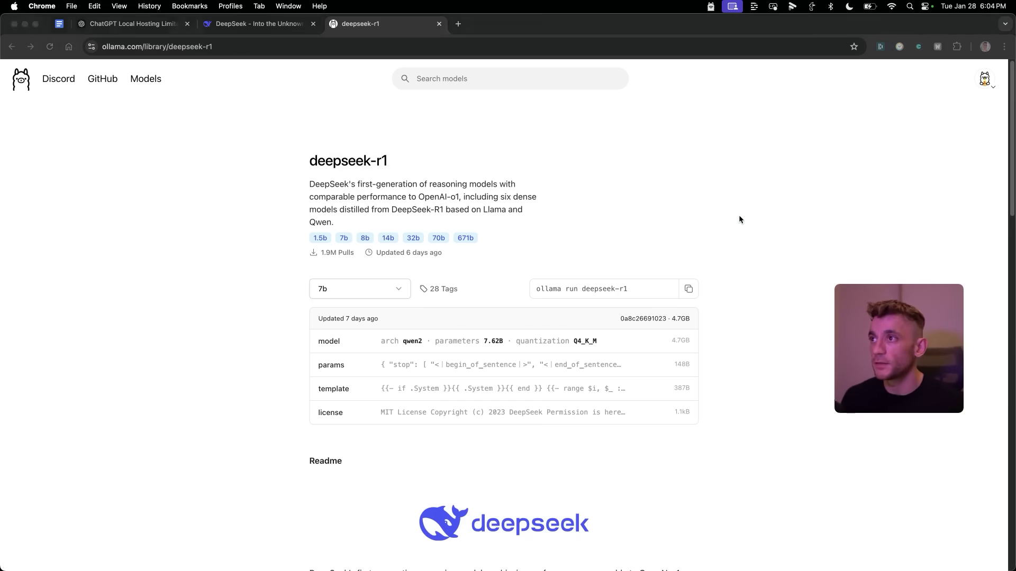
key(super+v)
key(Return)
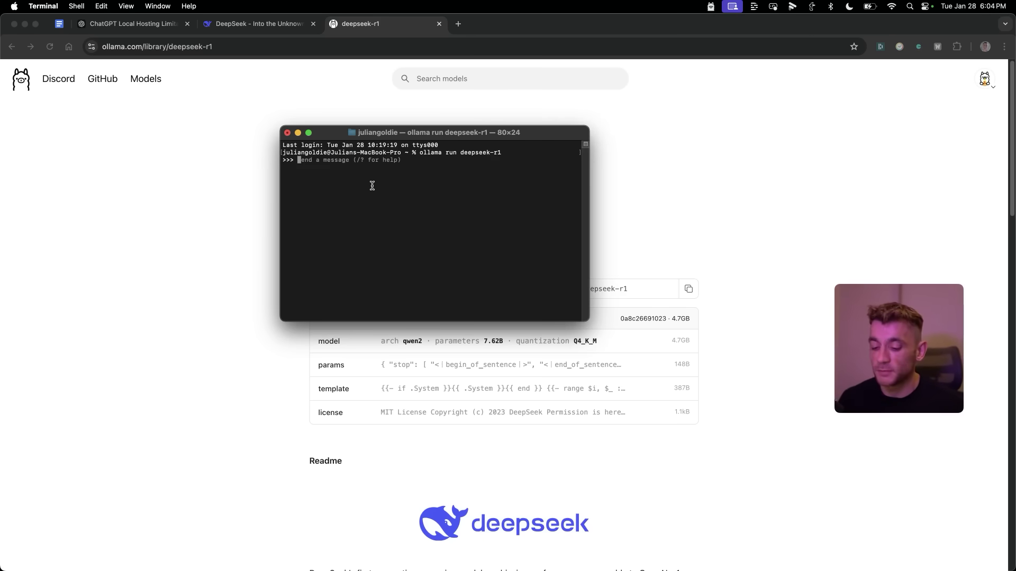
- Enlarge Terminal text and ask the local model 'what model are you?', highlighting its DeepSeek-R1 reply
key(super+plus)
key(super+plus)
key(super+plus)
key(super+plus)
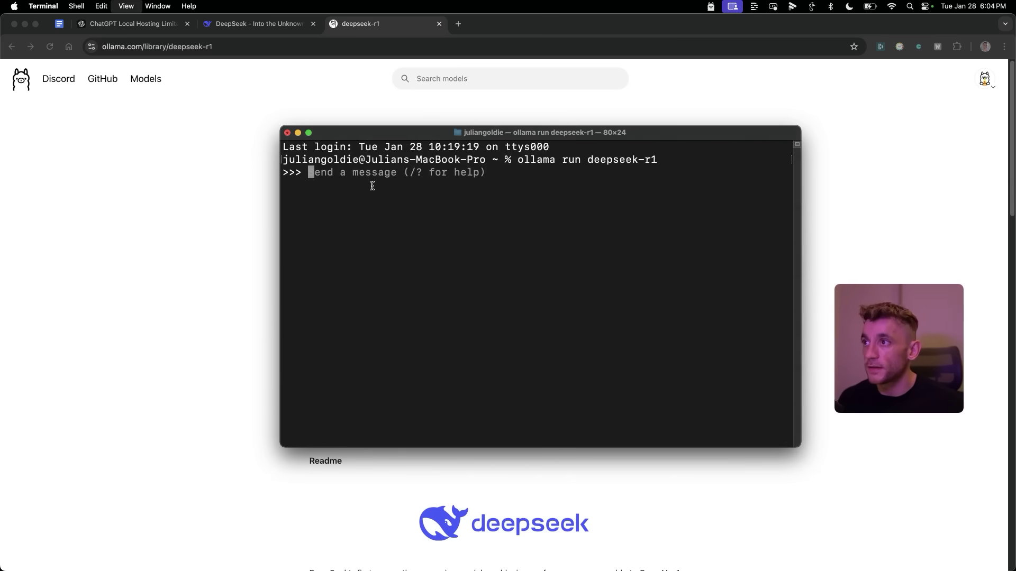
text(what model are you?)
key(Return)
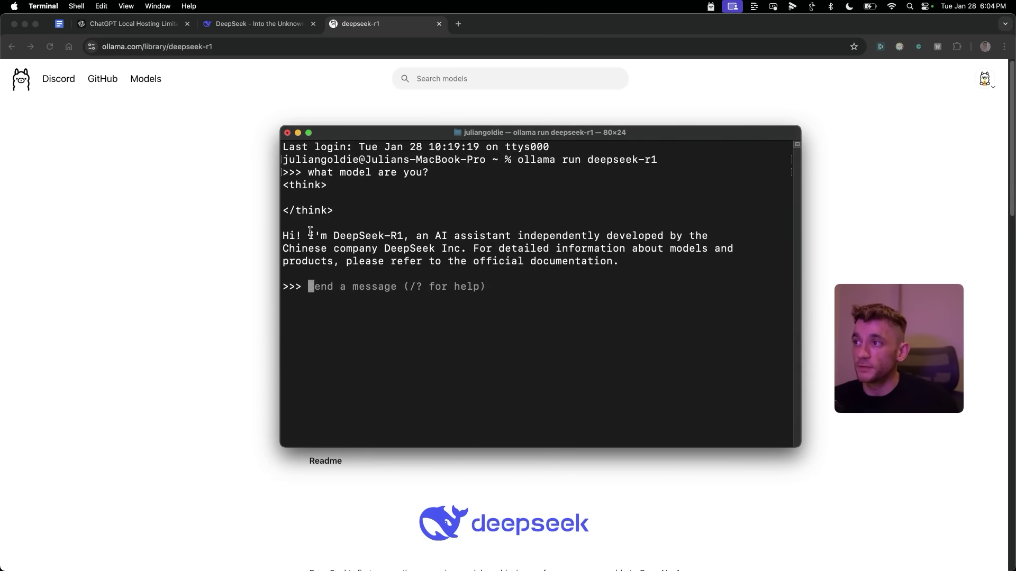
drag(311, 232, 637, 259)
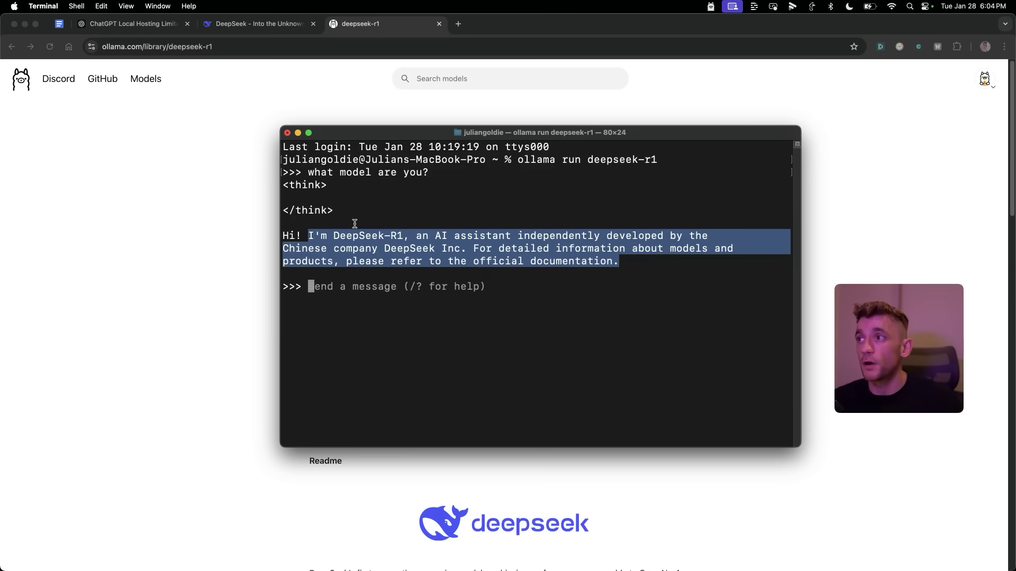
- Close the Terminal window and return to the DeepSeek chat in Chrome
click(287, 133)
click(608, 206)
click(247, 25)
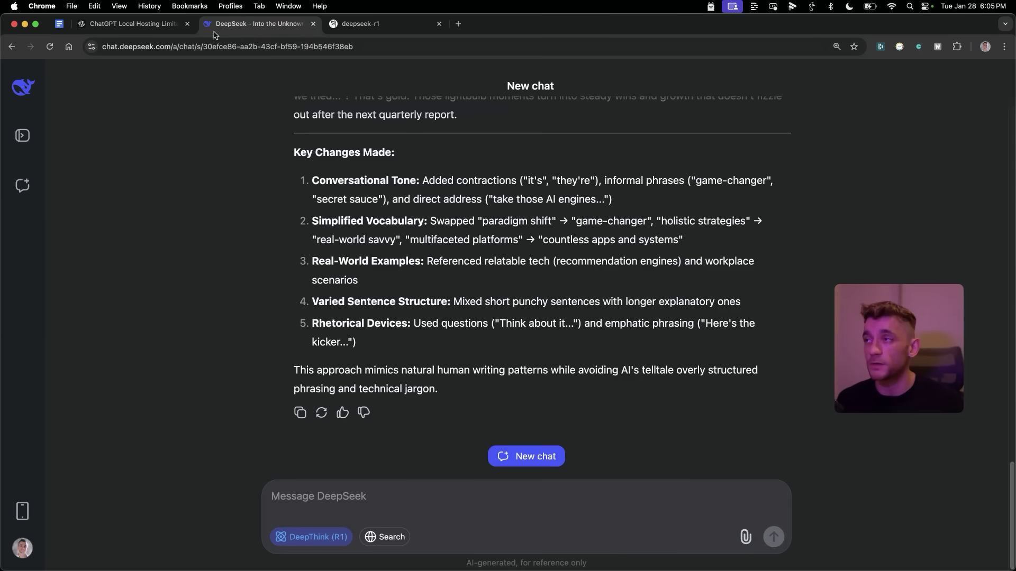
- Switch to the 'ChatGPT Local Hosting Limits' conversation and scroll through o1's answer
click(88, 19)
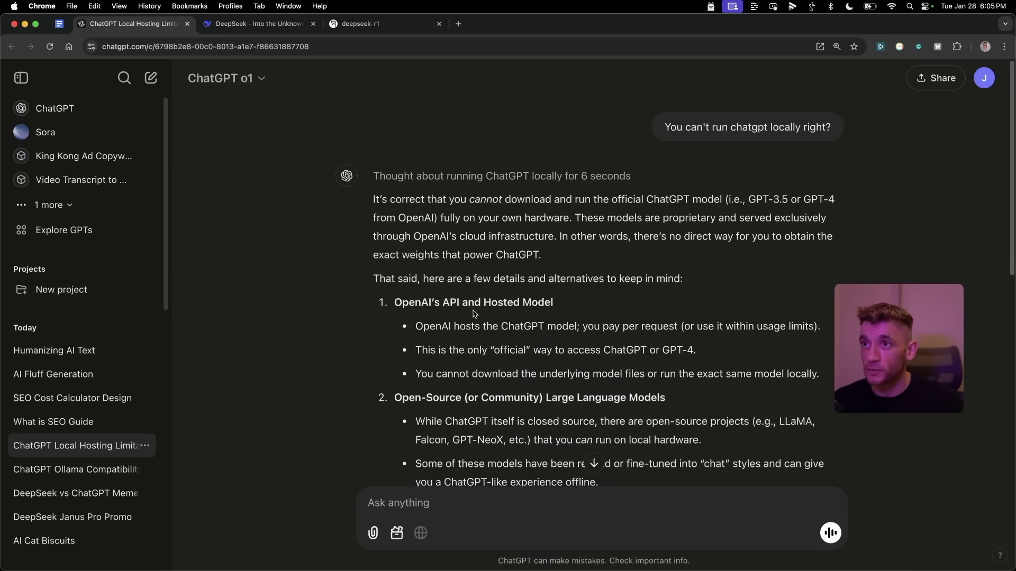
scroll(474, 314, down, 10)
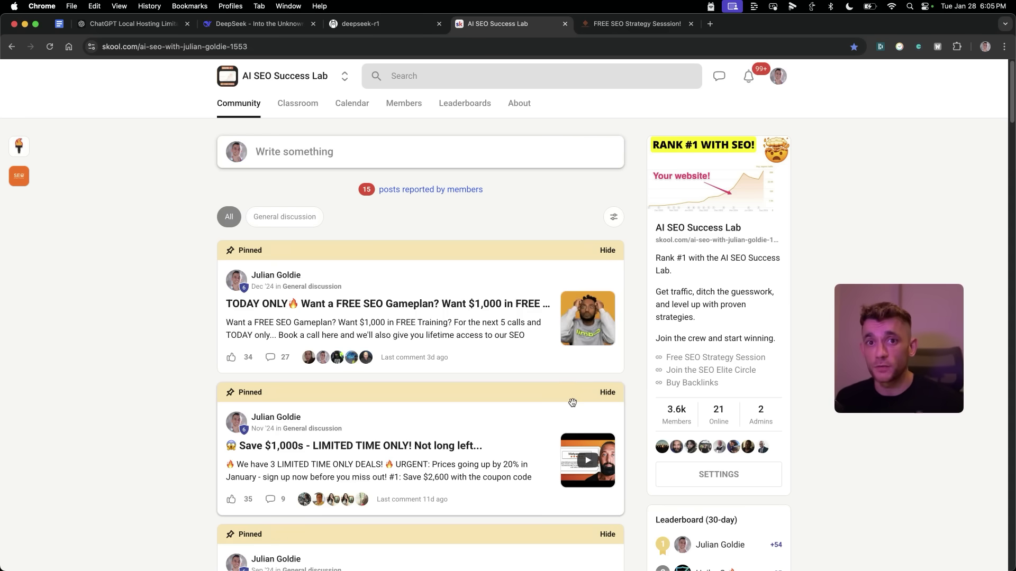
- Scroll the AI SEO Success Lab feed, view its Classroom courses, then go to the FREE SEO Strategy Session page
scroll(361, 297, down, 15)
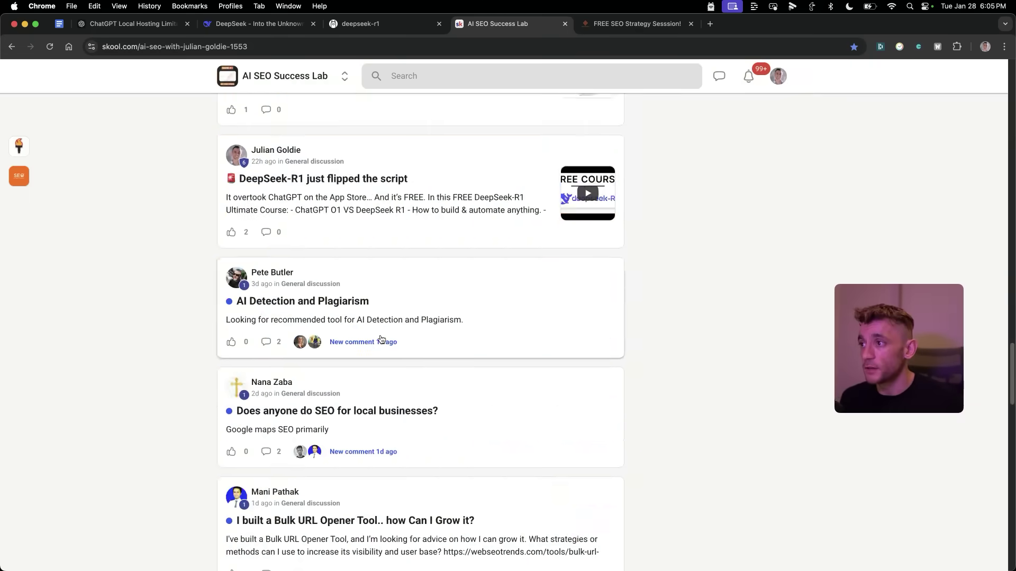
scroll(241, 136, up, 20)
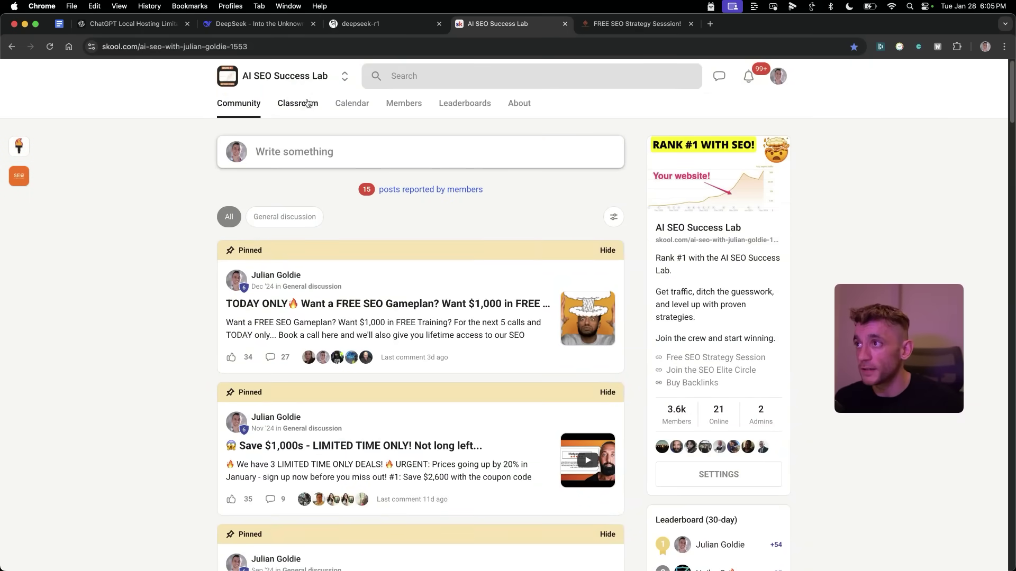
click(319, 105)
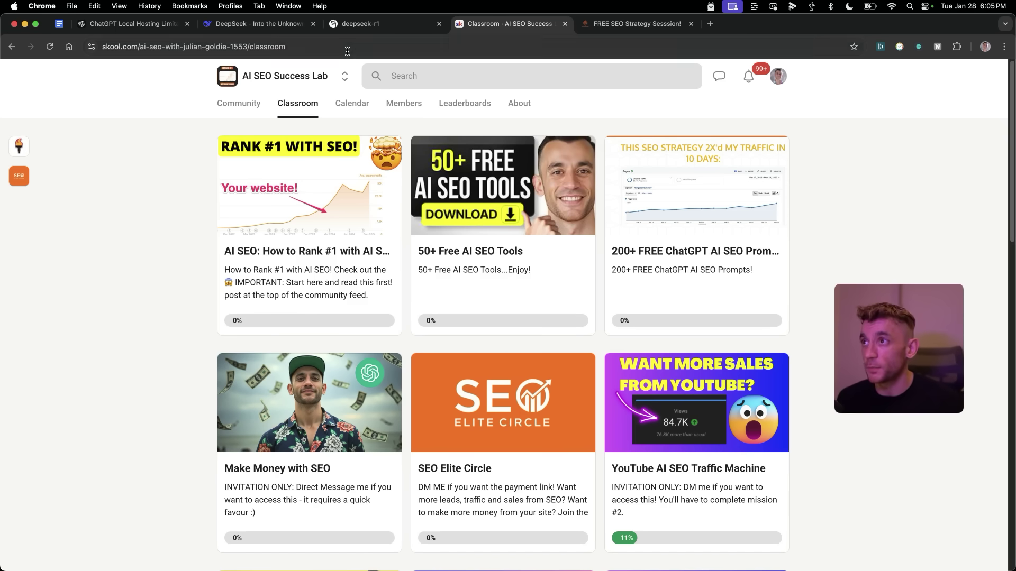
click(634, 23)
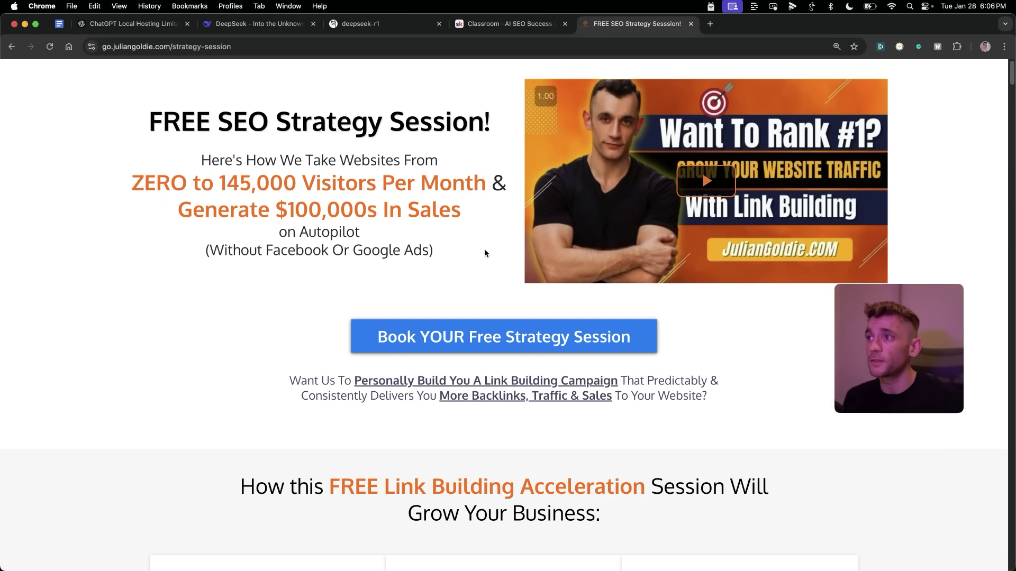
- Scroll past the six benefit cards and dating-website case study to the client video testimonials
scroll(484, 249, down, 10)
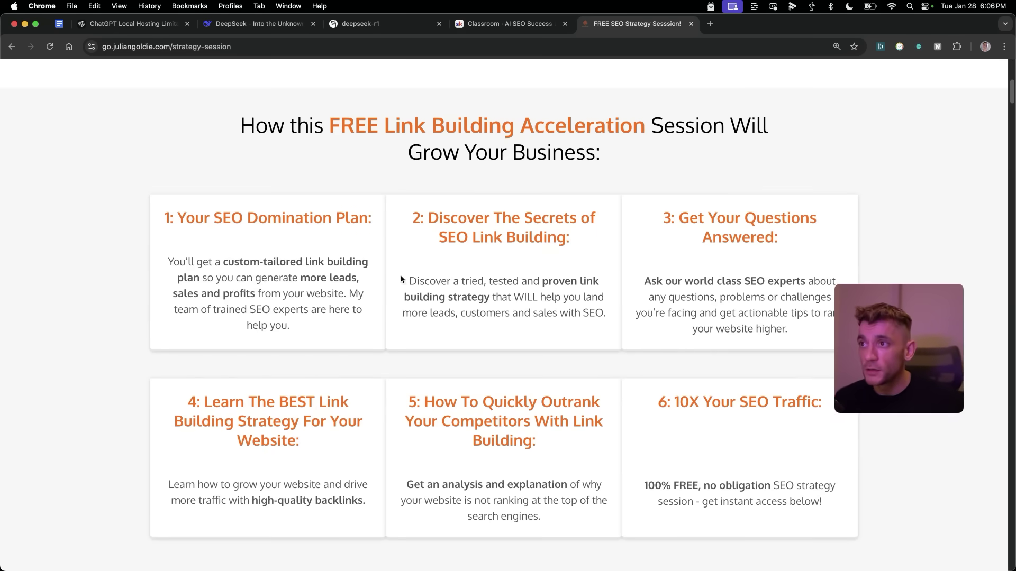
click(661, 247)
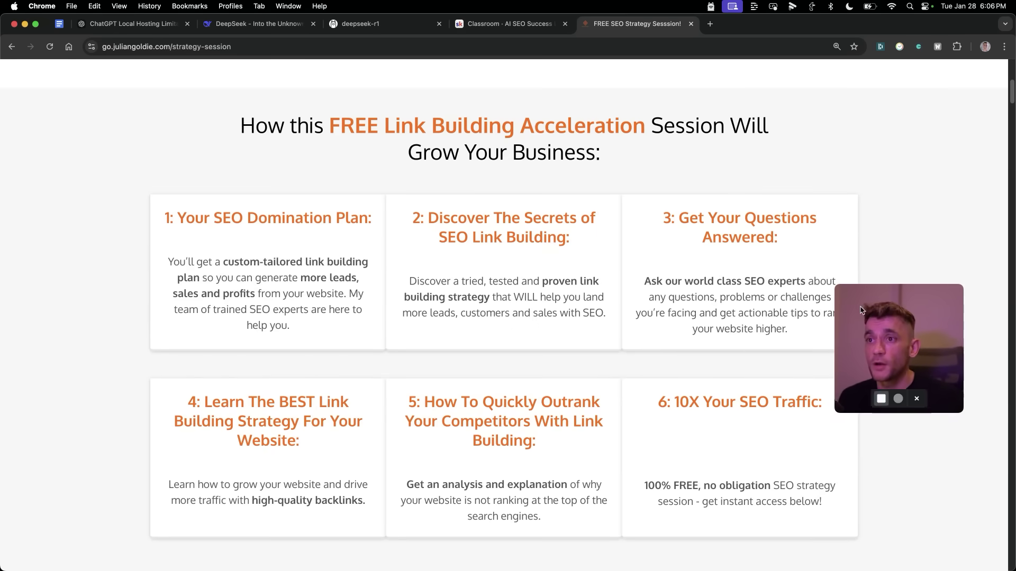
drag(899, 344, 911, 129)
click(851, 255)
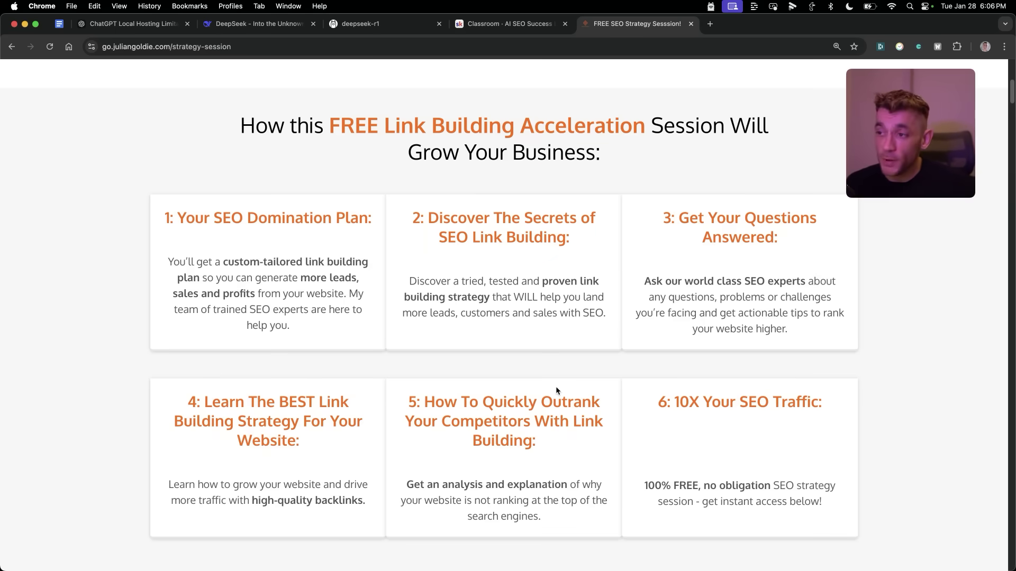
click(830, 378)
scroll(841, 382, down, 1)
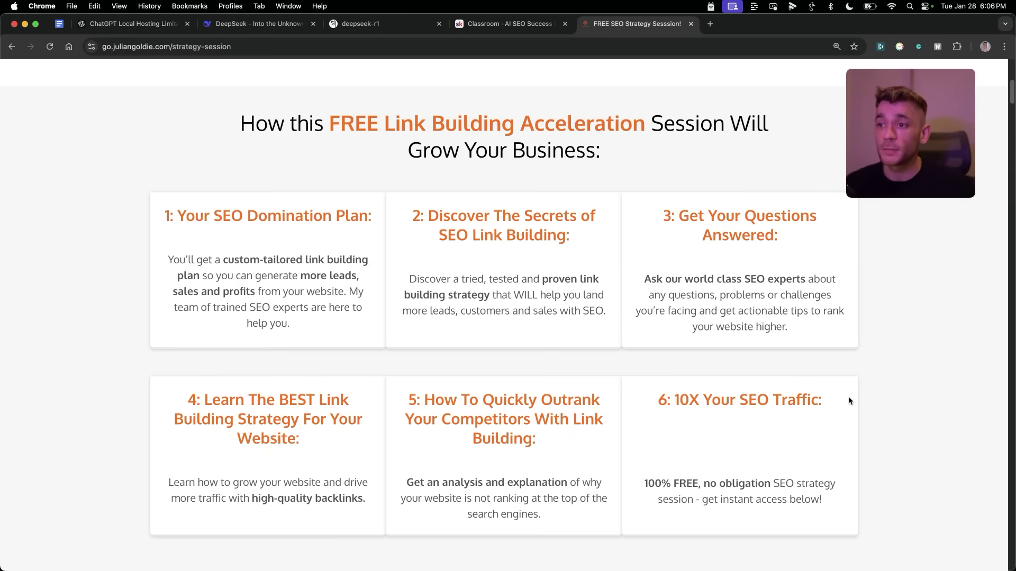
scroll(707, 420, down, 20)
scroll(435, 469, down, 20)
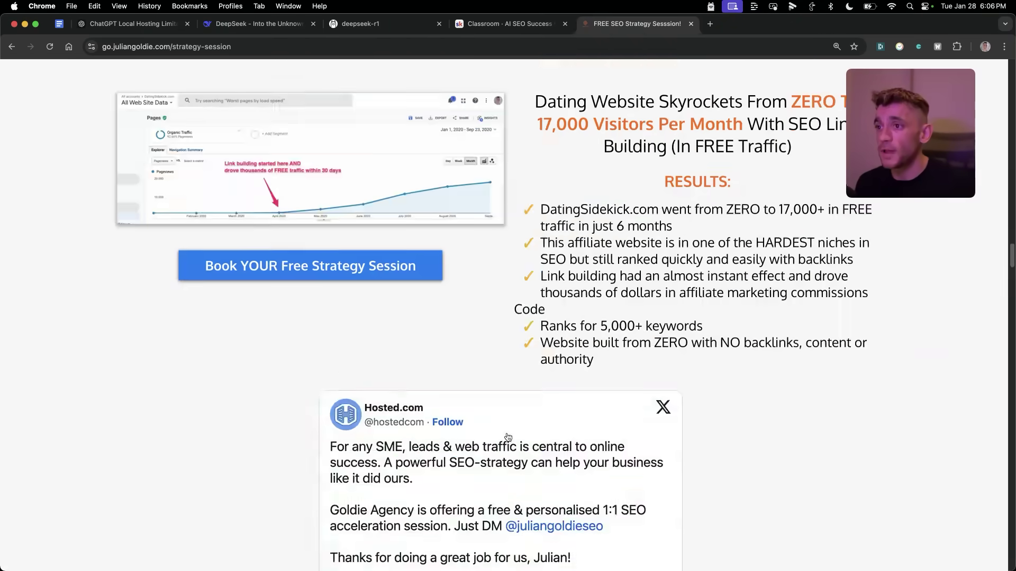
scroll(550, 497, down, 20)
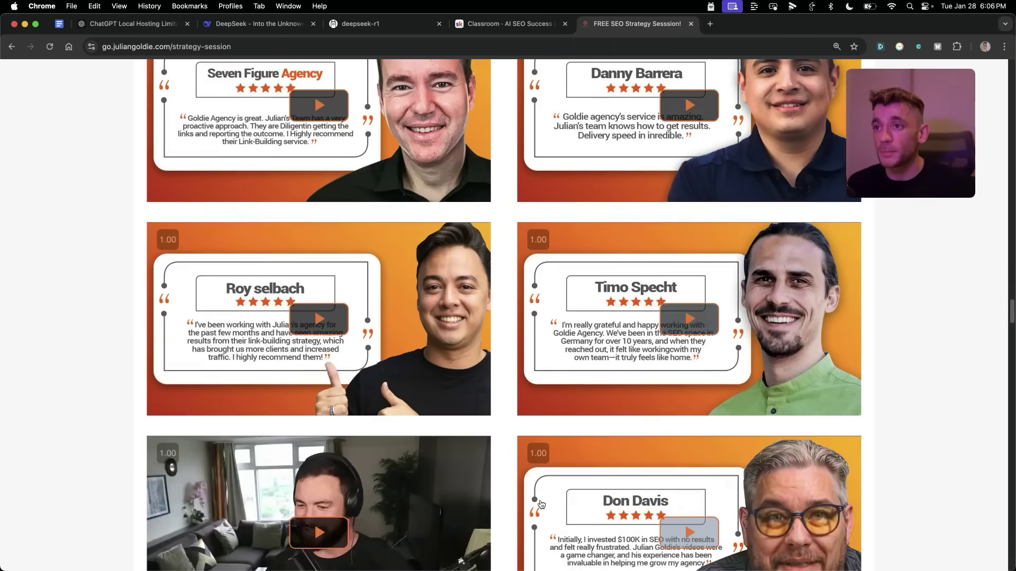
scroll(541, 509, down, 20)
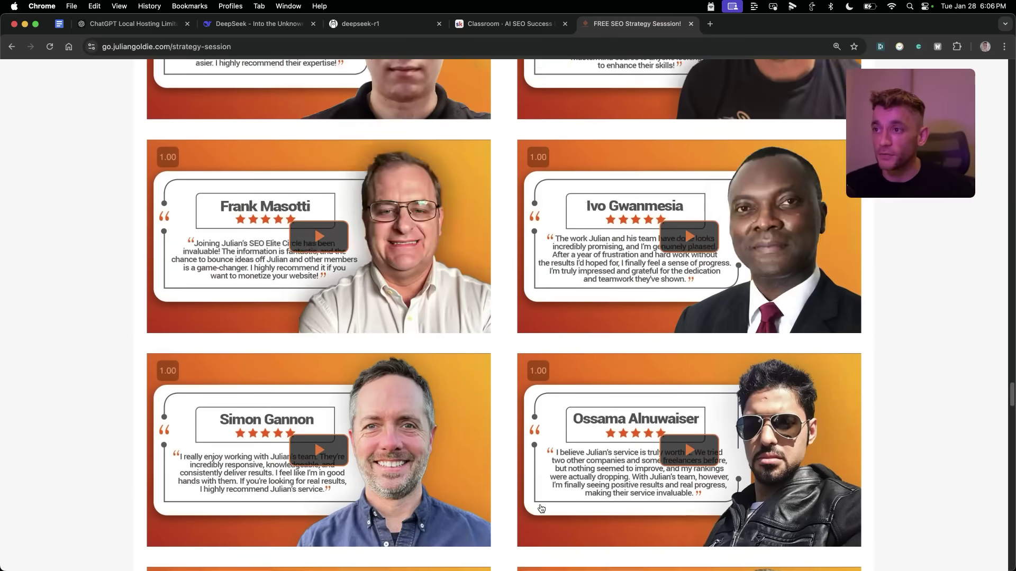
scroll(541, 509, down, 10)
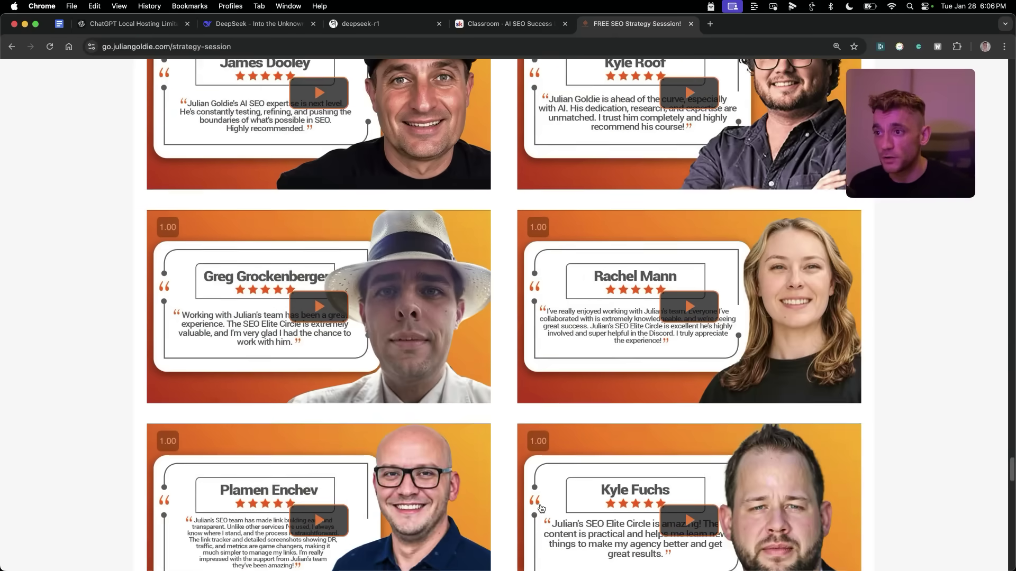